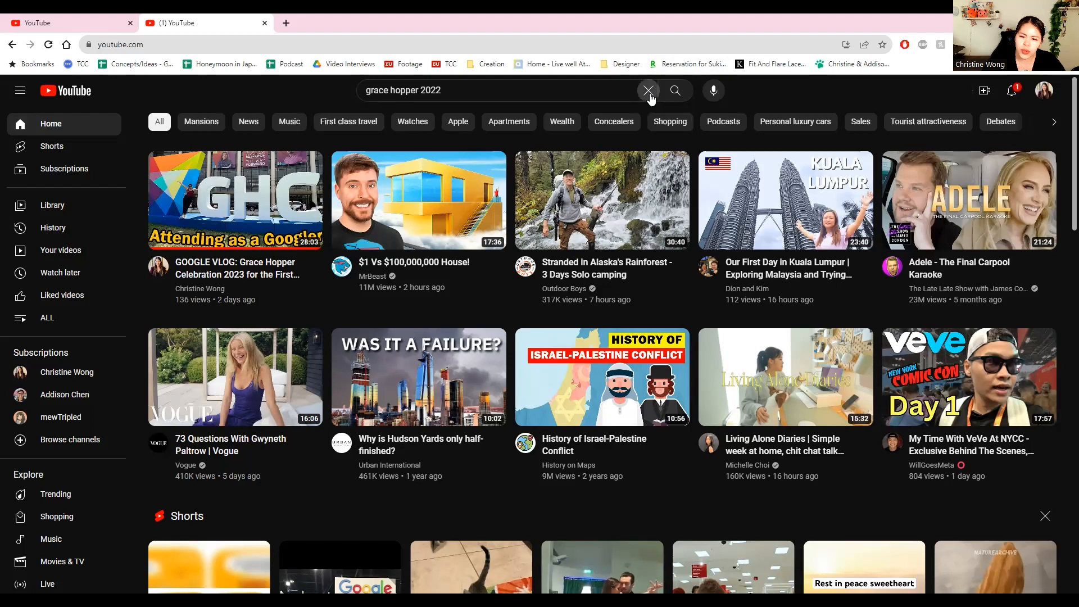
Clear the "grace hopper 2022" search text and open the channel's dashboard in YouTube Studio, dismissing the playlists notice
click(649, 90)
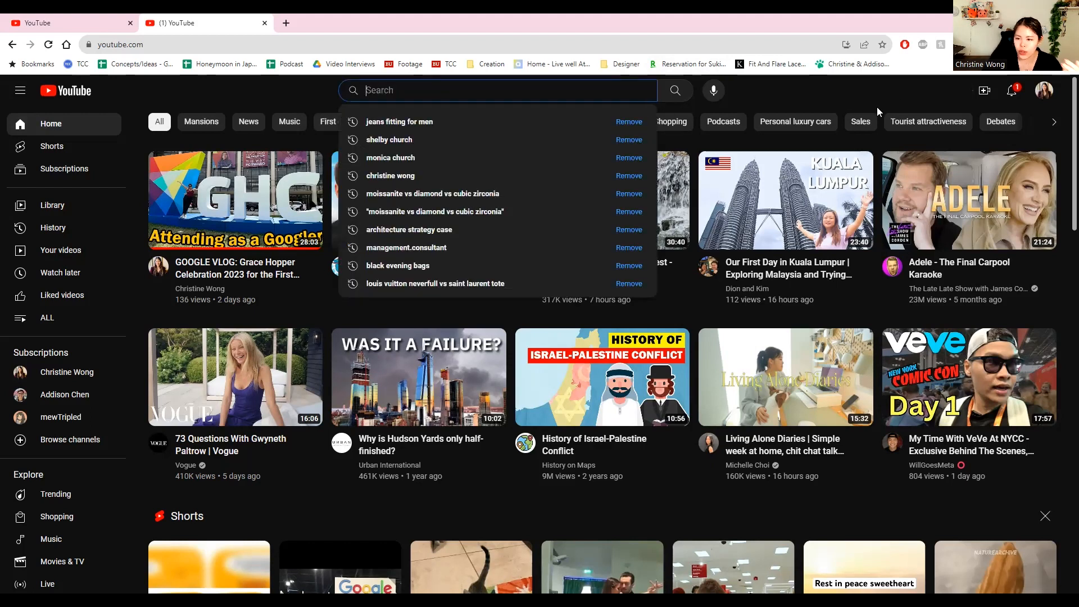
click(911, 100)
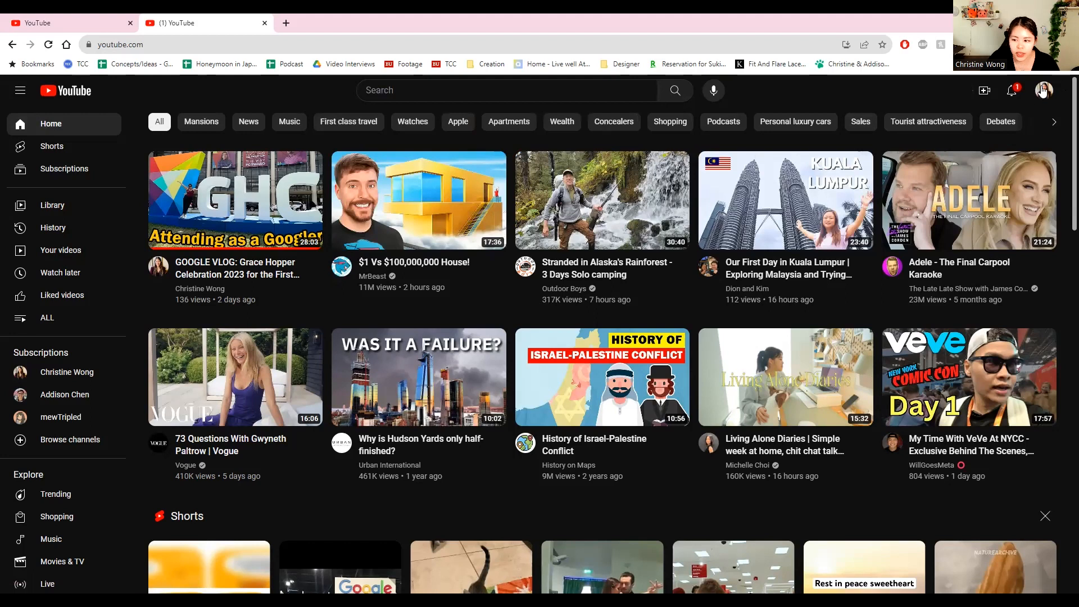
click(1044, 91)
click(992, 198)
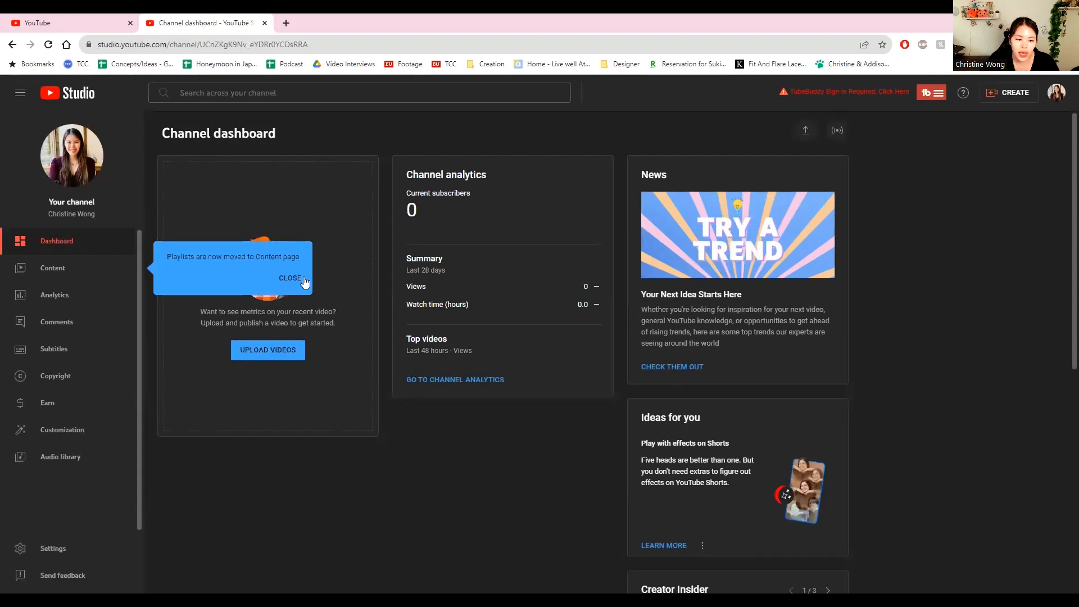
click(304, 282)
Look through the channel's Videos, Live, Playlists, Podcasts and Promotions content, the dashboard and the analytics overview
click(85, 280)
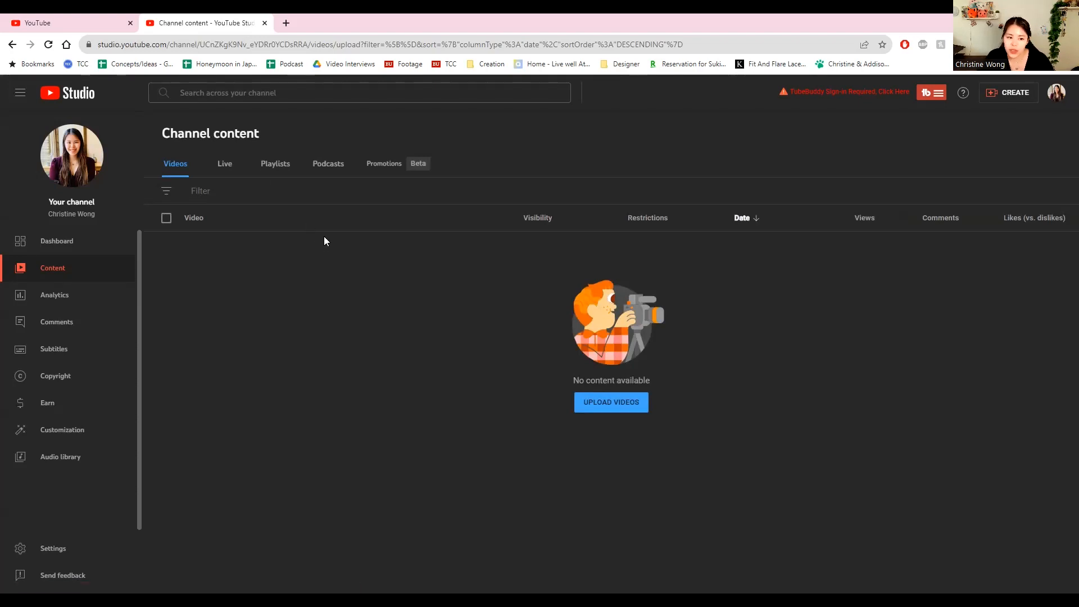
click(218, 165)
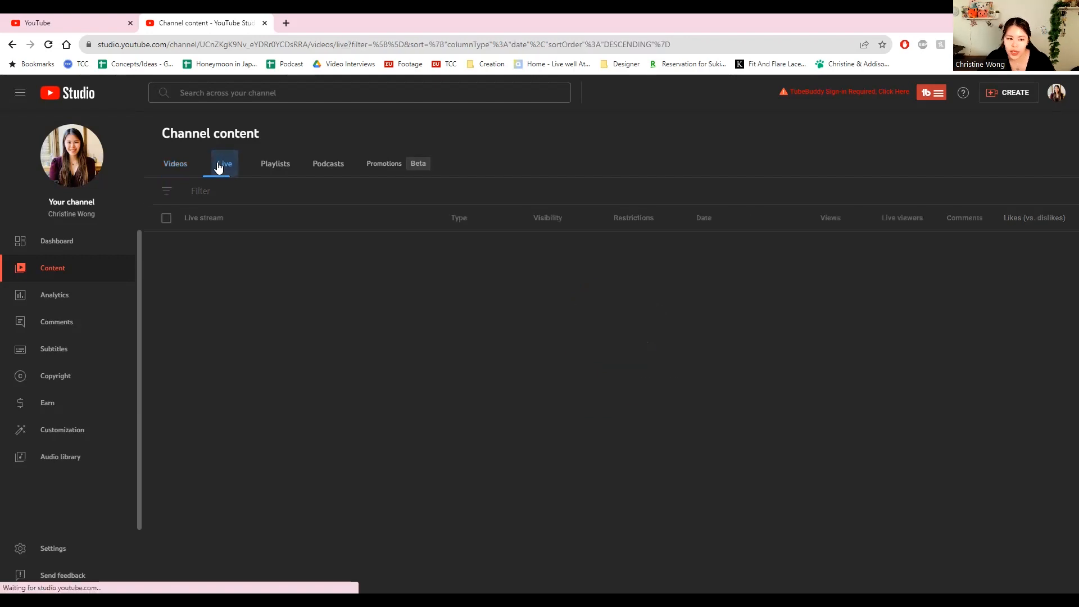
click(274, 172)
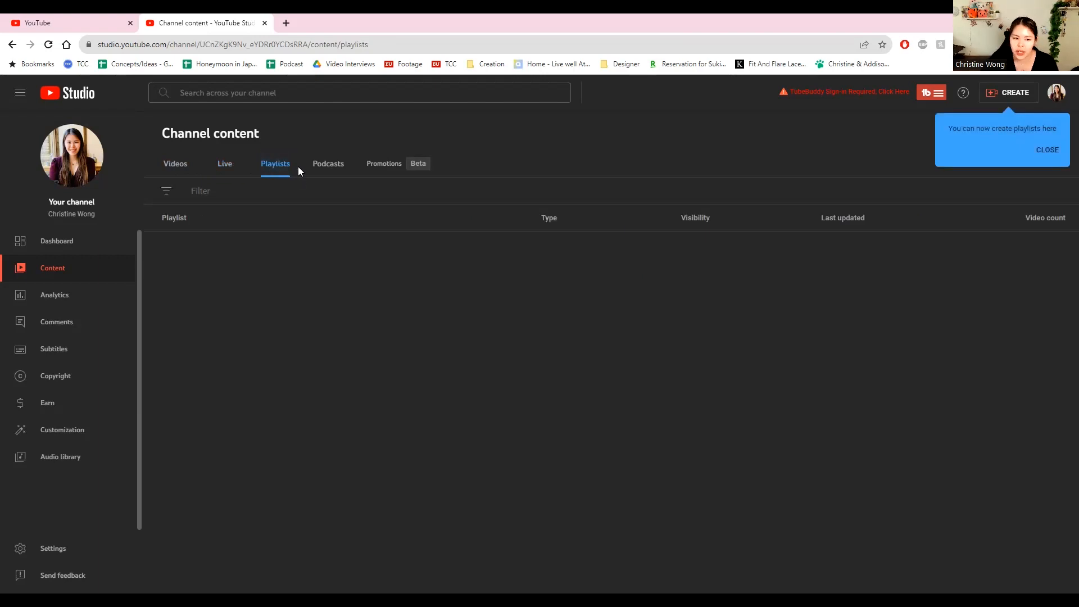
click(329, 167)
click(335, 262)
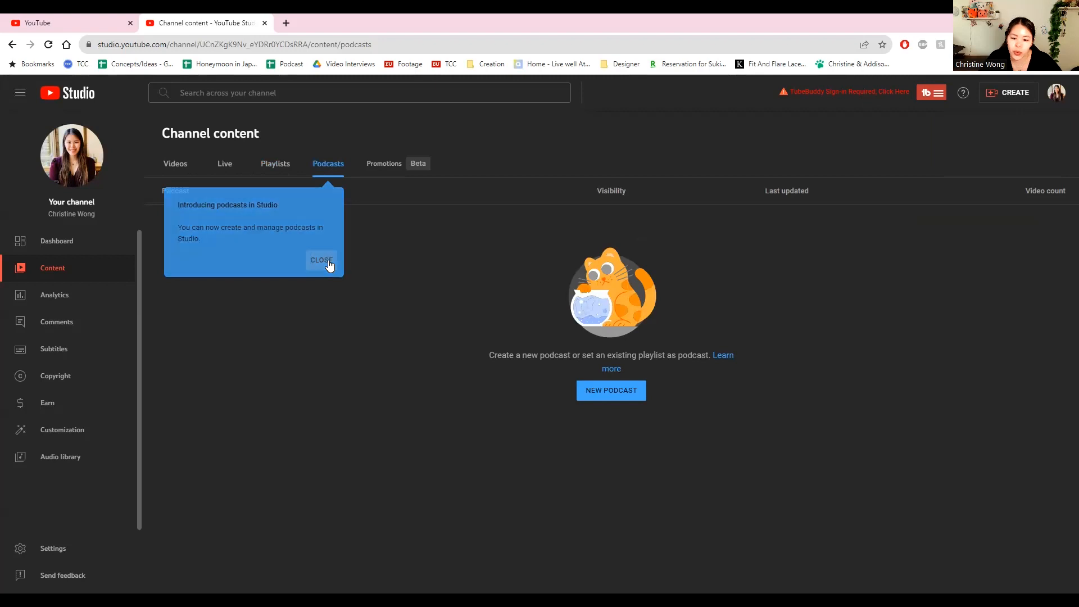
click(385, 166)
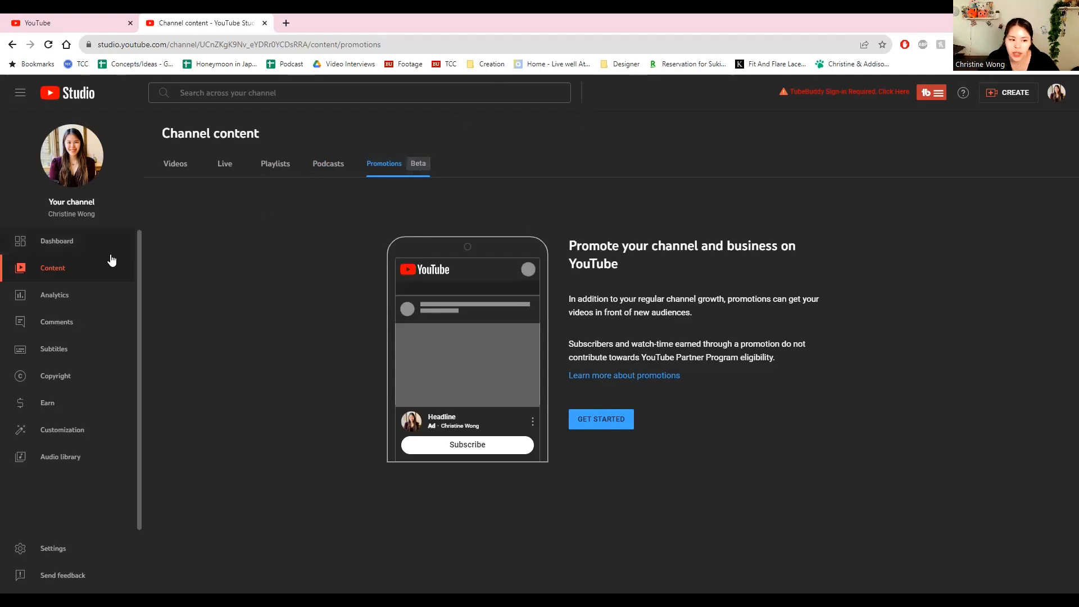
click(75, 247)
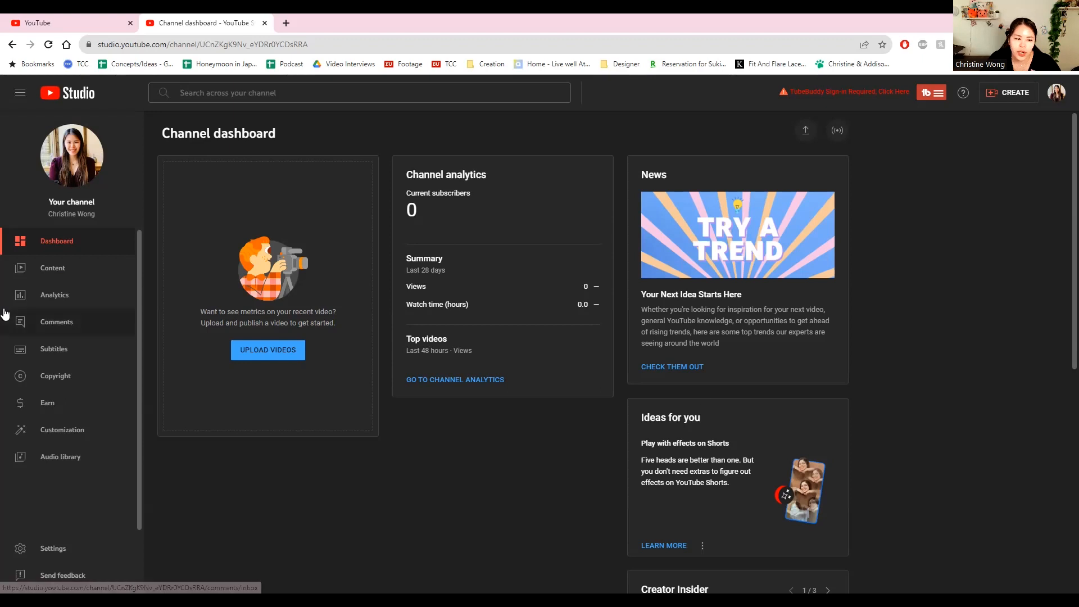
click(75, 302)
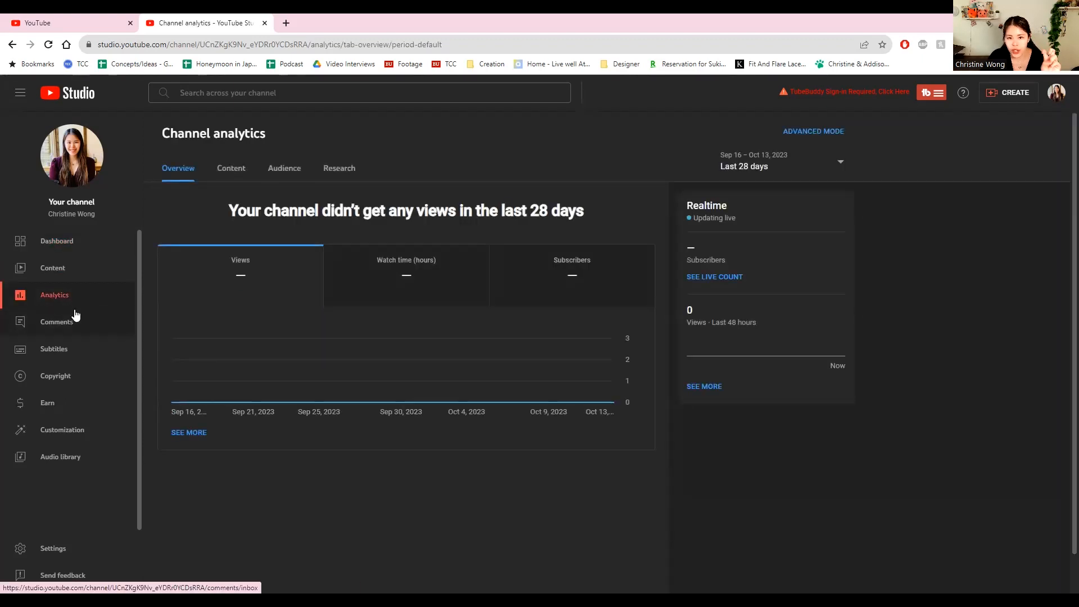
From the channel dashboard, upload the video file Test.mp4 from the YouTube folder "165. Test"
click(67, 241)
click(268, 357)
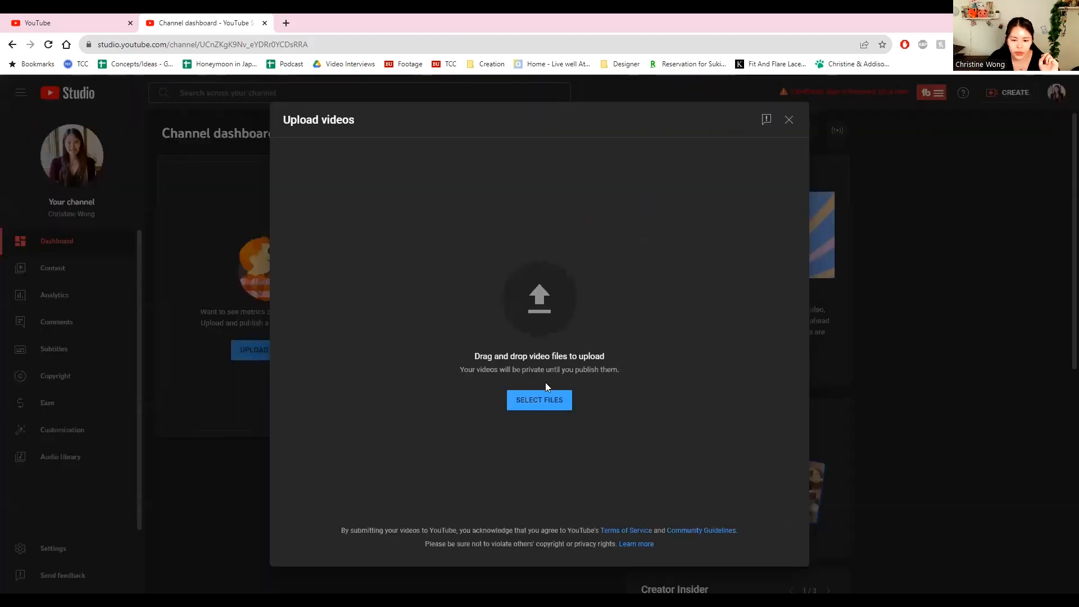
click(548, 409)
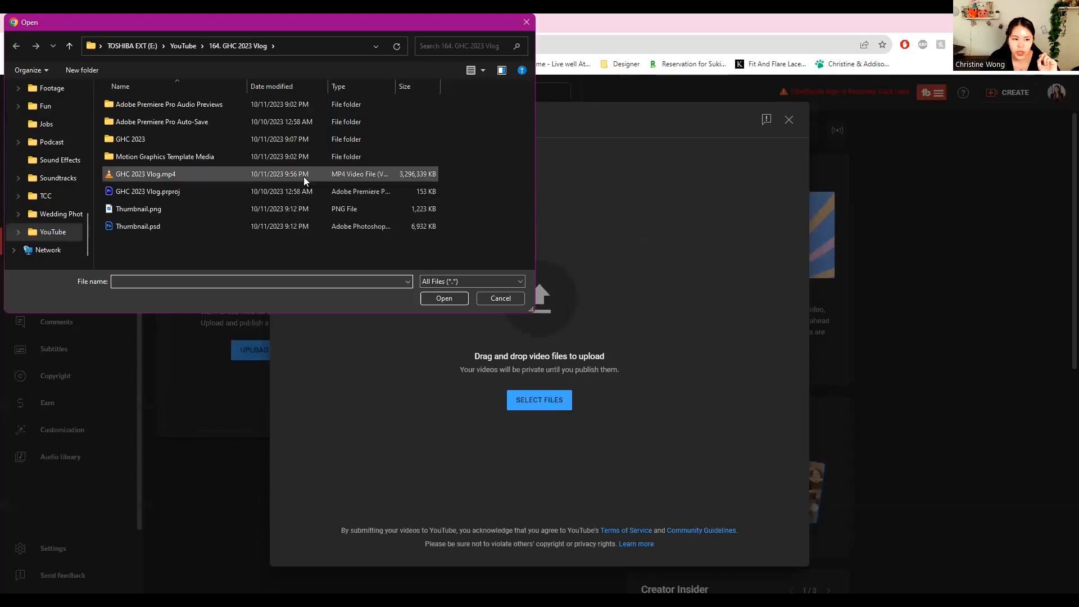
click(185, 46)
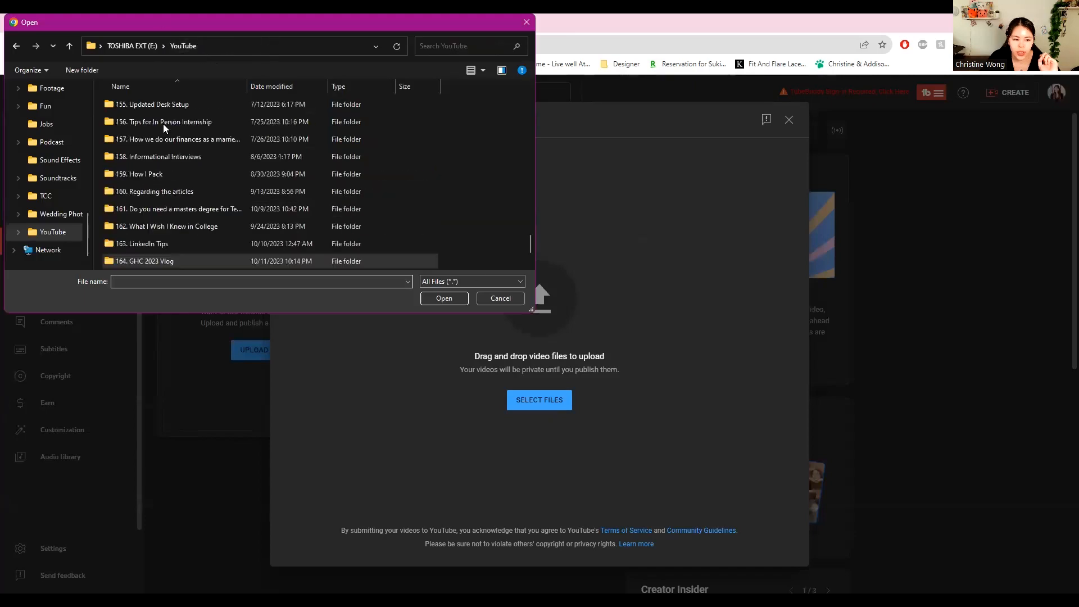
click(188, 212)
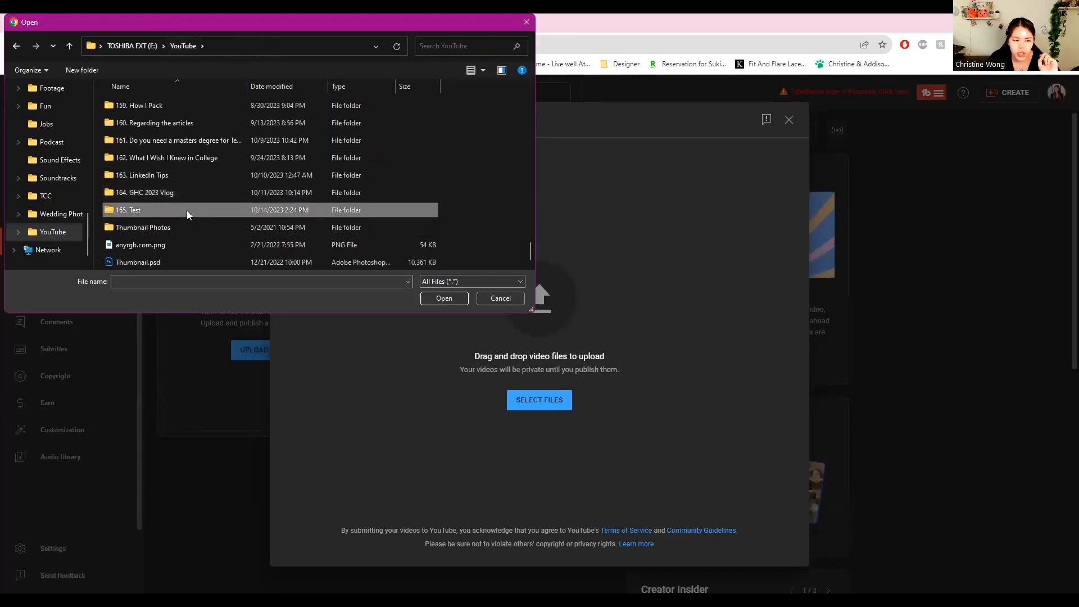
double_click(191, 215)
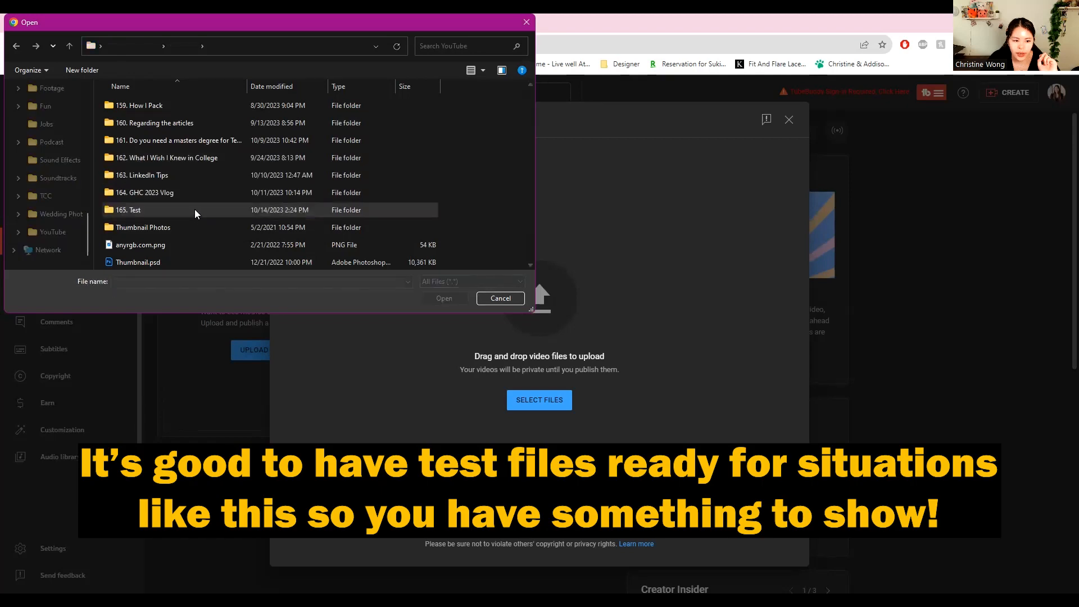
click(134, 96)
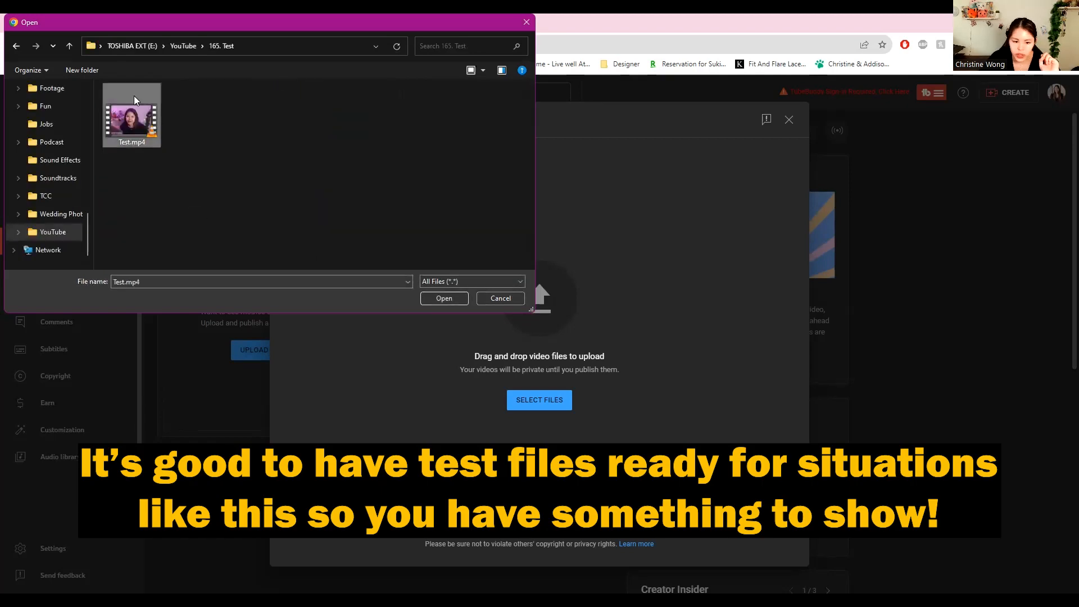
double_click(133, 96)
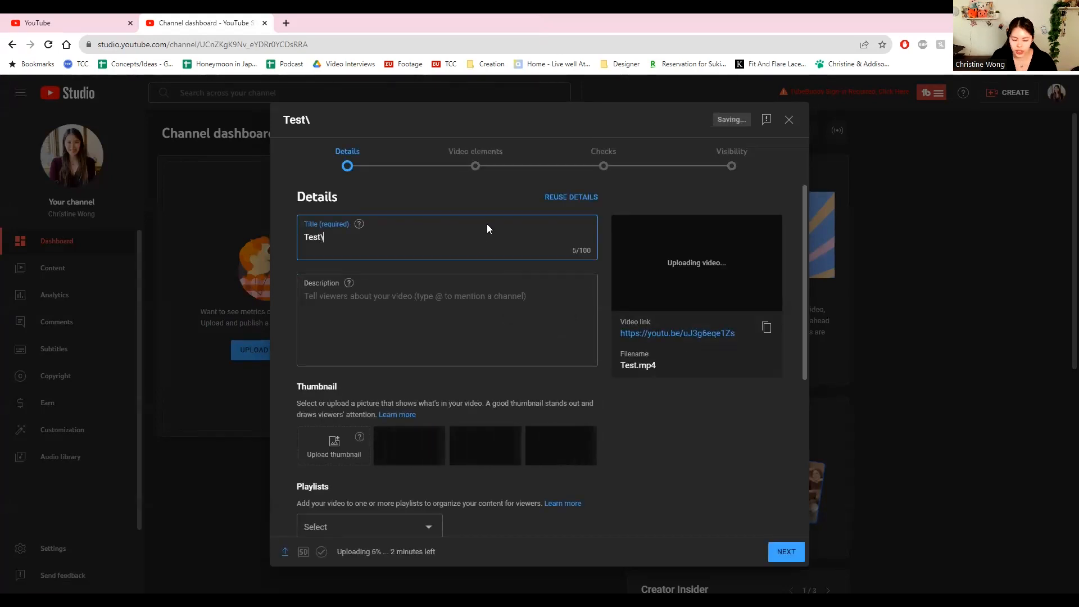
Replace the video title with "10 Ways to Get Big On YouTube!"
key(BackSpace)
key(BackSpace)
key(BackSpace)
key(BackSpace)
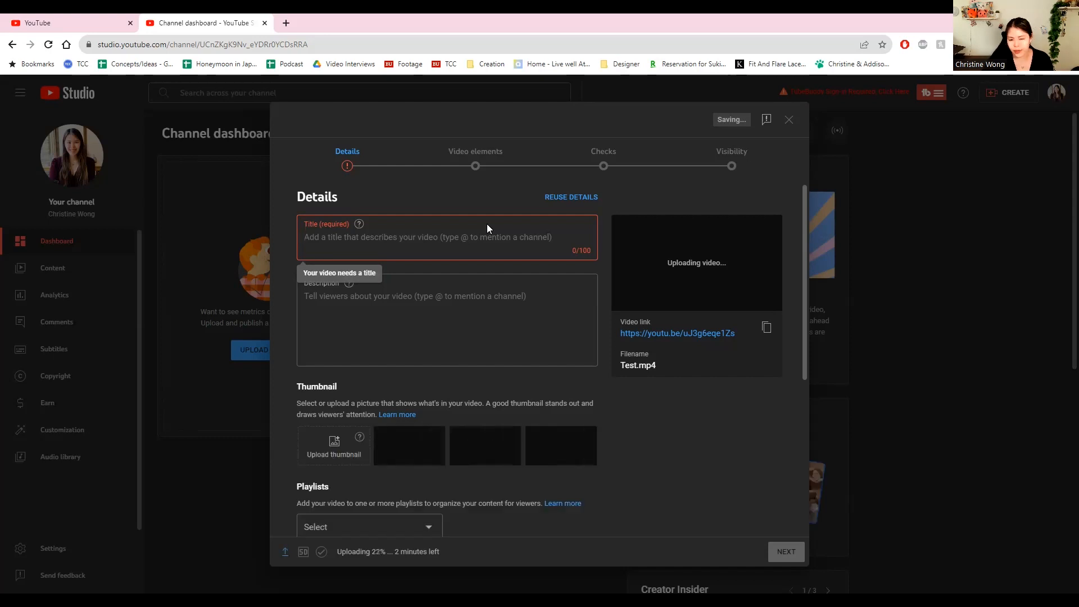
text(10 Ways)
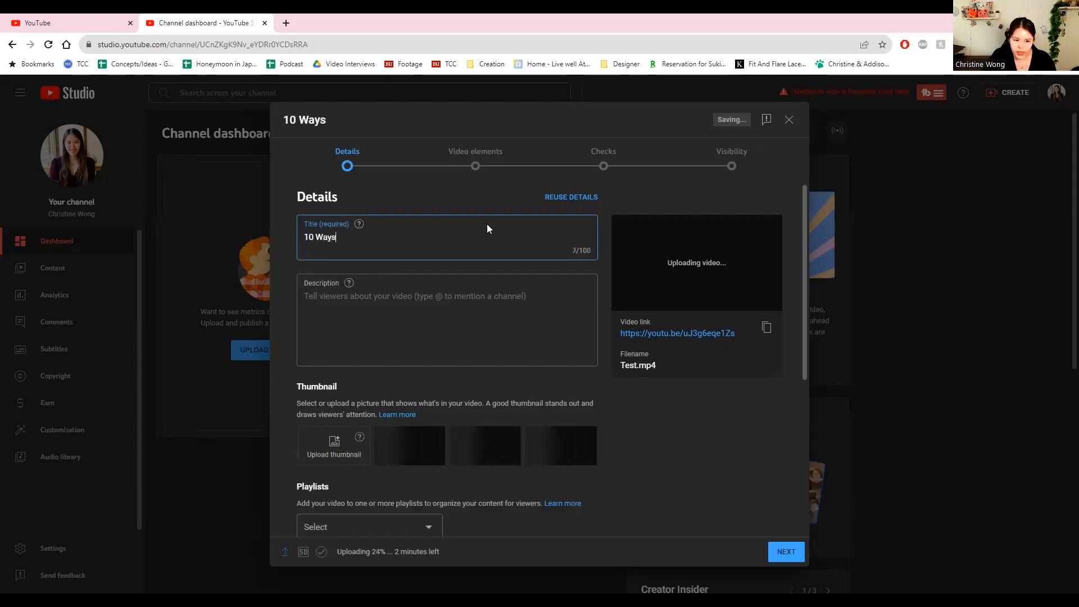
text( to Get )
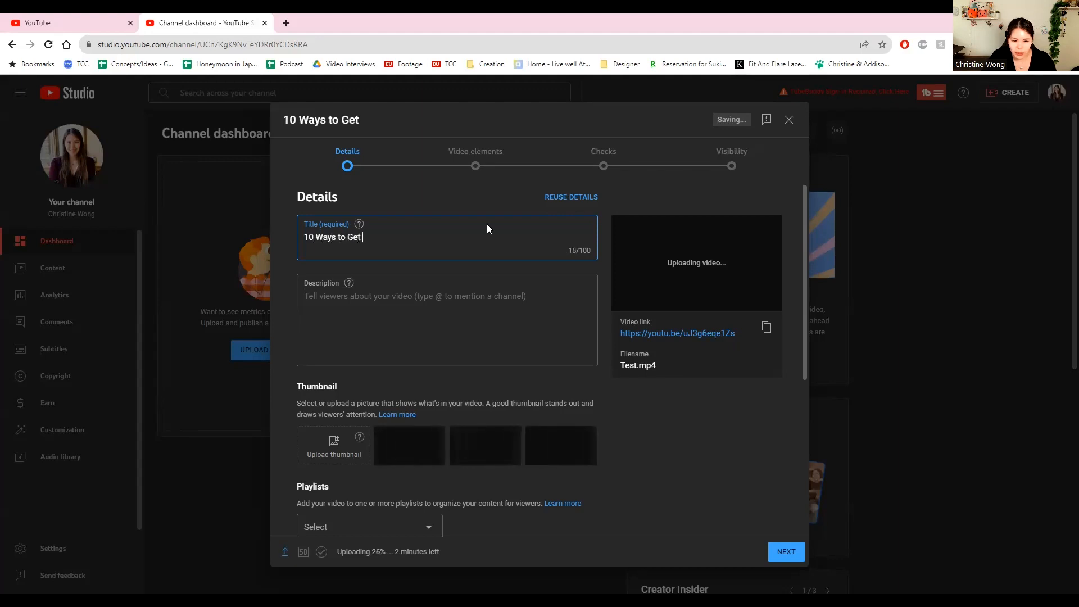
text(Big On YouTube!)
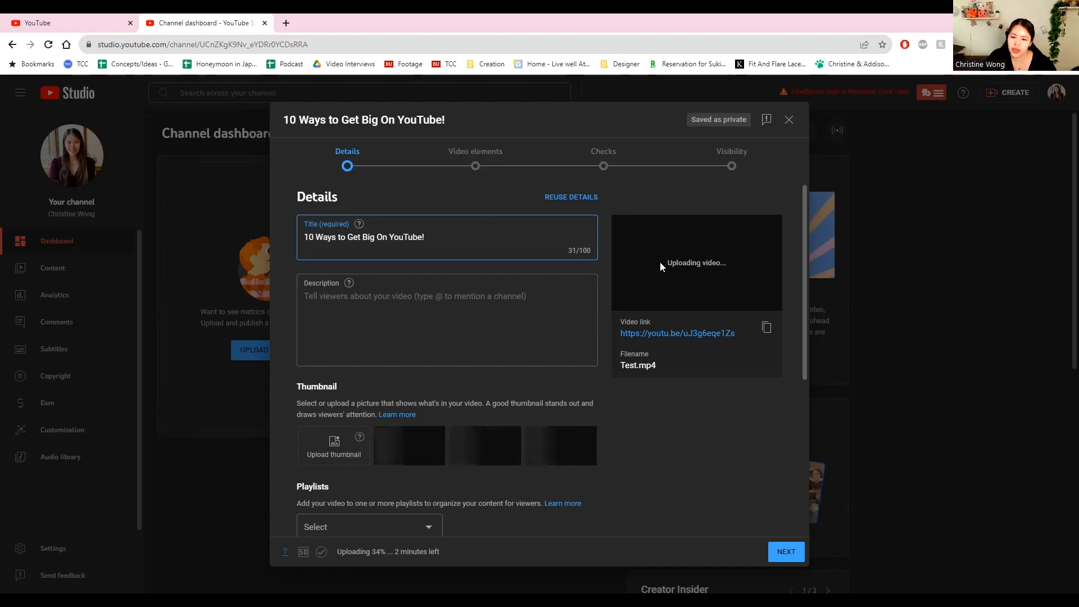
Begin the video description with "Throughout my time here on Instagram Reels and Tiktok, I am now finally joining YouTube. These are"
click(553, 288)
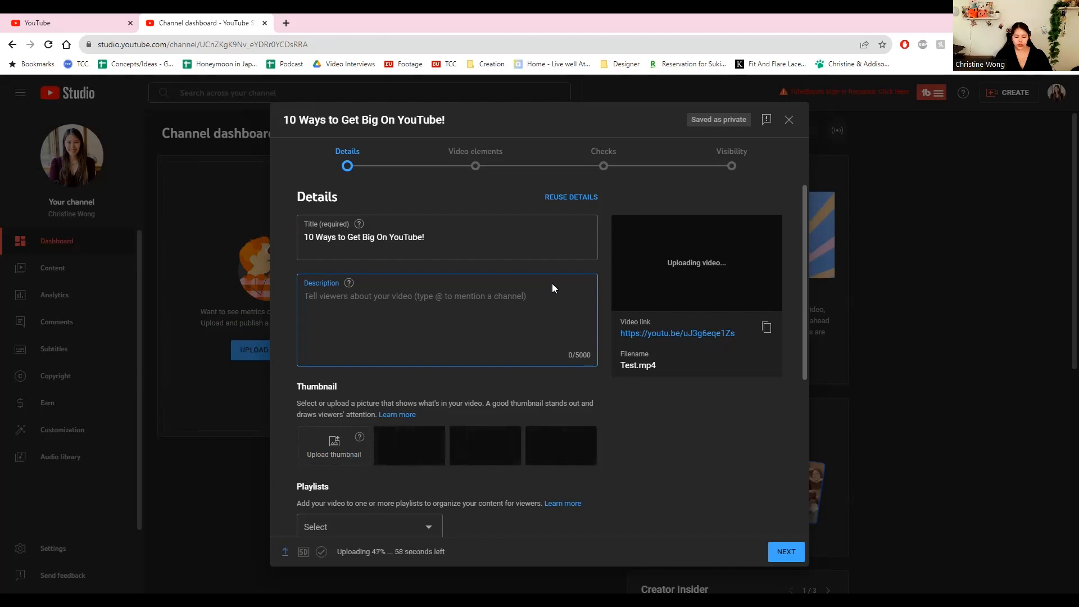
text(Throughout my time)
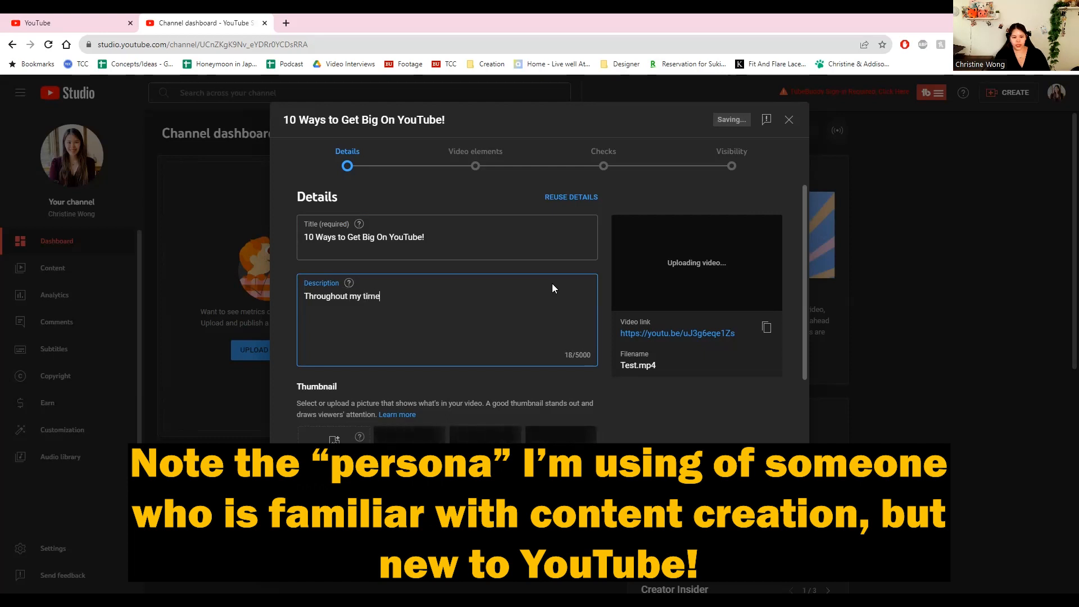
text( here on Instag)
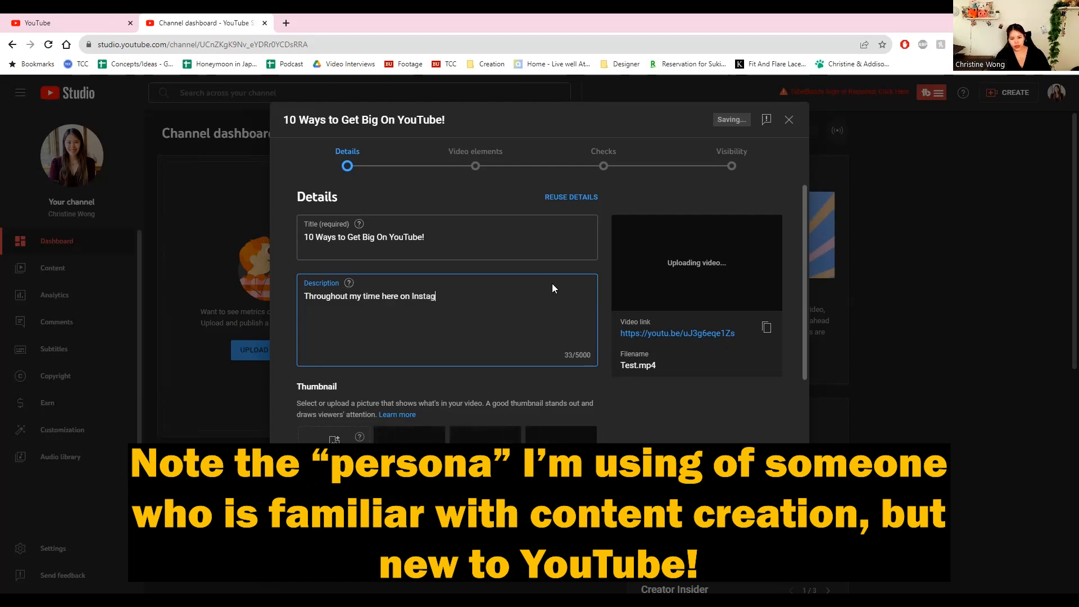
text(ram Reels and Tiktok, a)
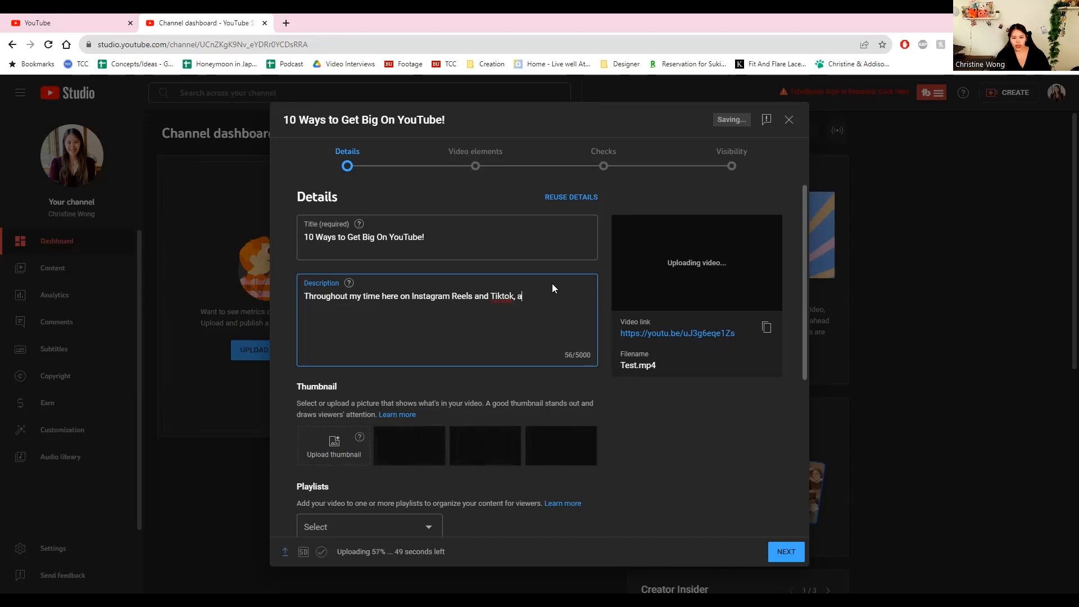
key(BackSpace)
text(I am now)
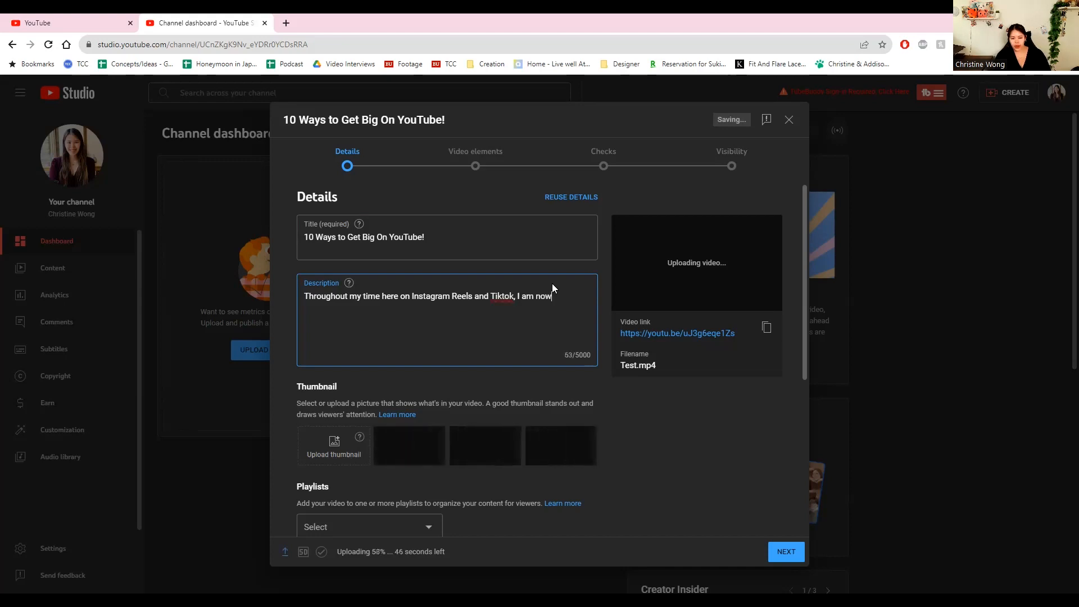
text( finally joining YouTube.)
key(BackSpace)
key(BackSpace)
key(BackSpace)
key(BackSpace)
key(BackSpace)
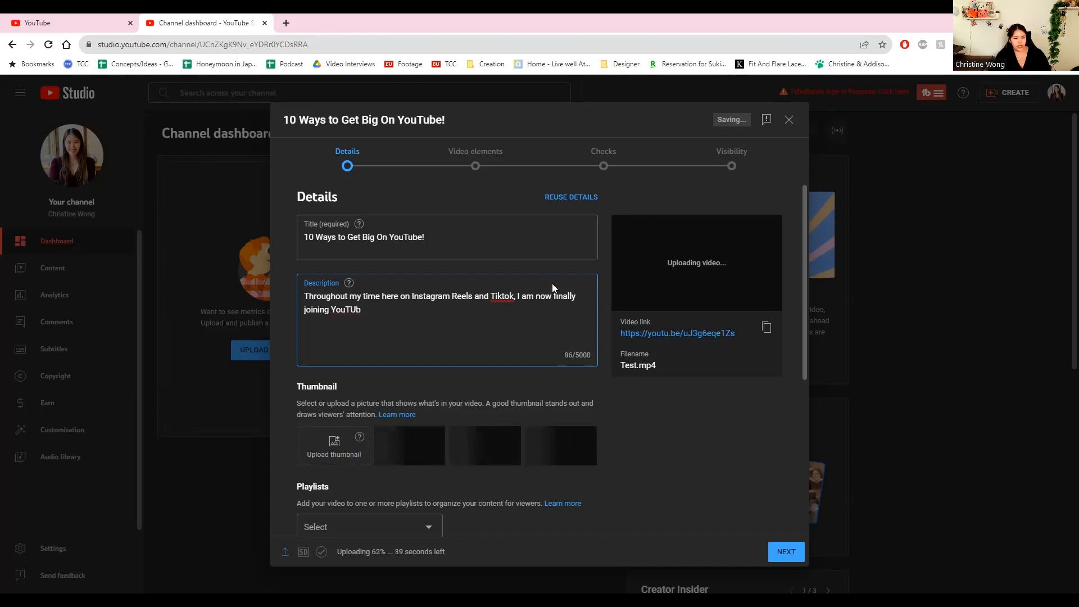
text(ube. These are )
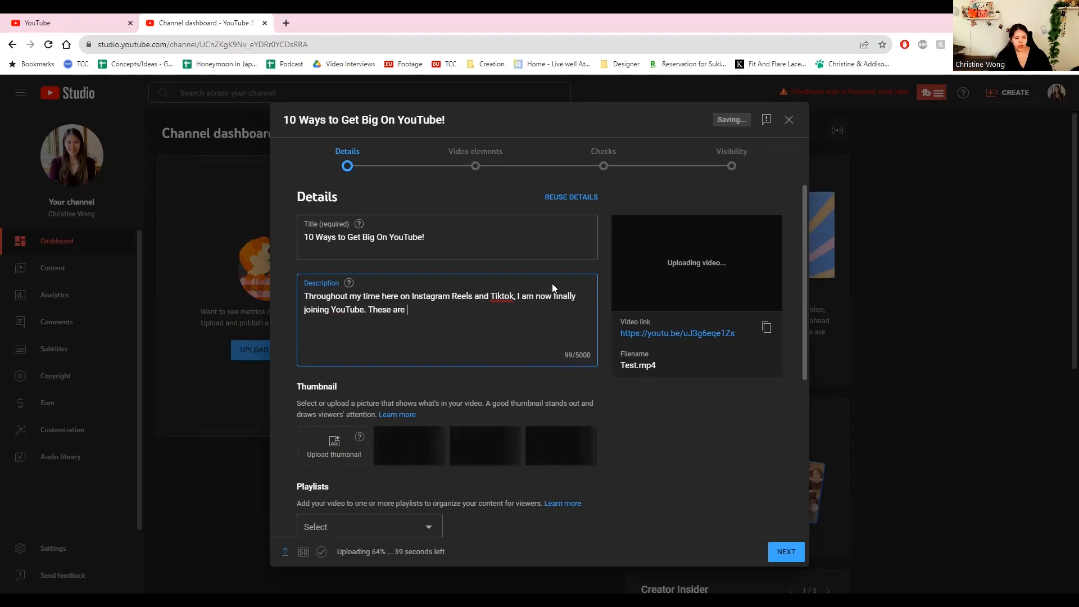
Complete the video description with "my tips on how I got big on YouTube!"
text(my tips on )
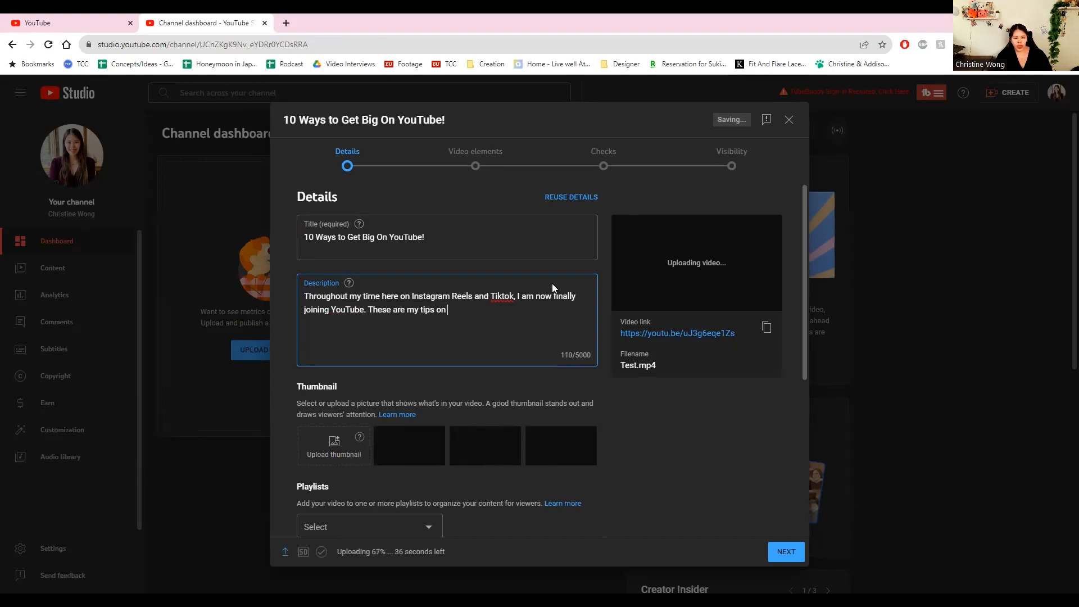
text(how I got big on YouTUbe)
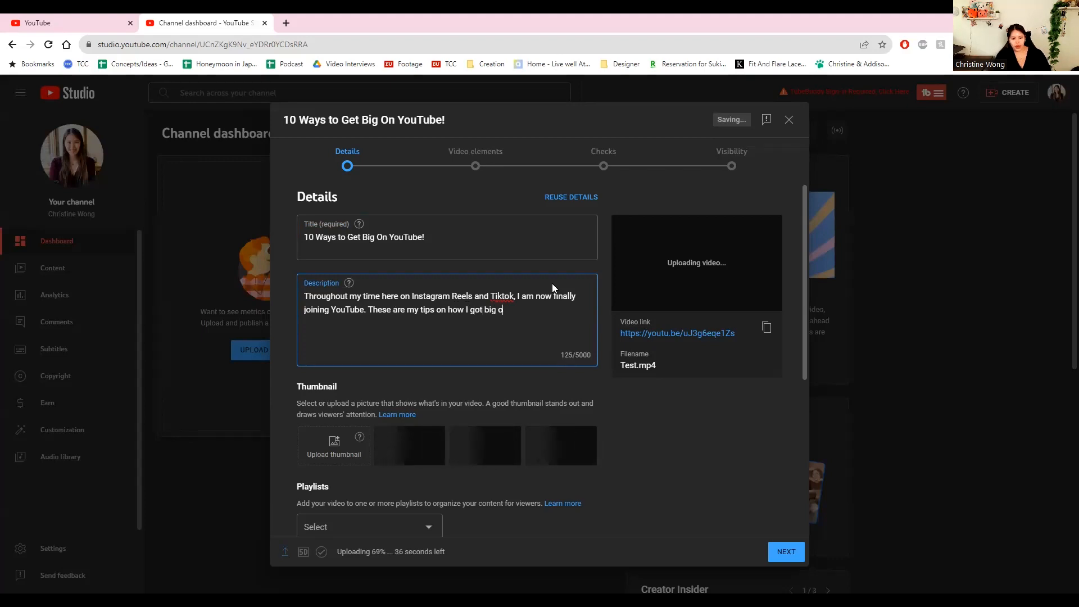
key(BackSpace)
key(BackSpace)
key(BackSpace)
text(ube!)
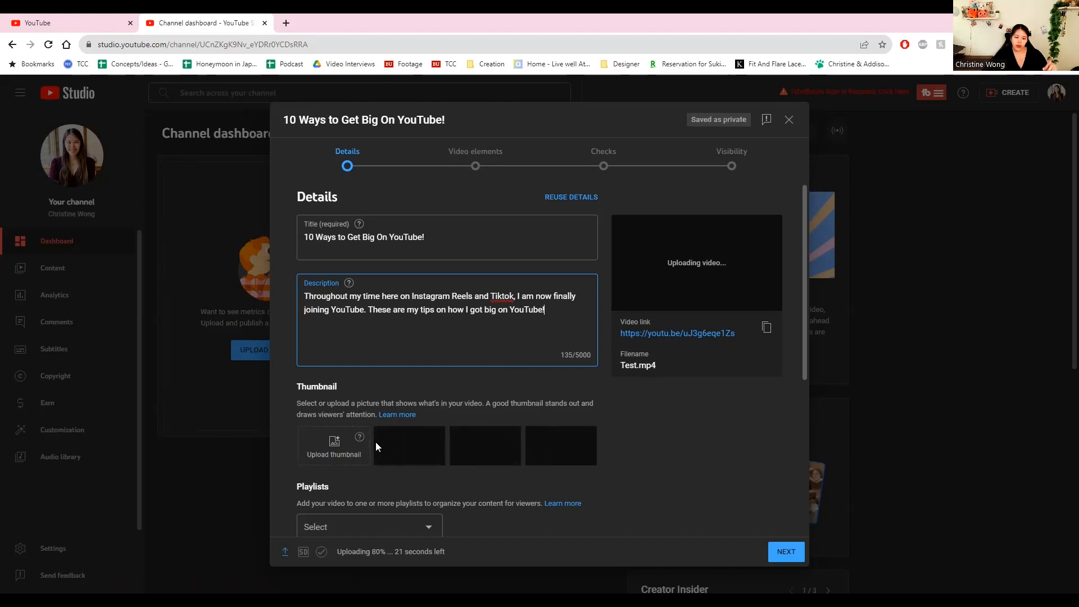
Try to upload a custom thumbnail through the required phone verification, and close the verification page
click(337, 450)
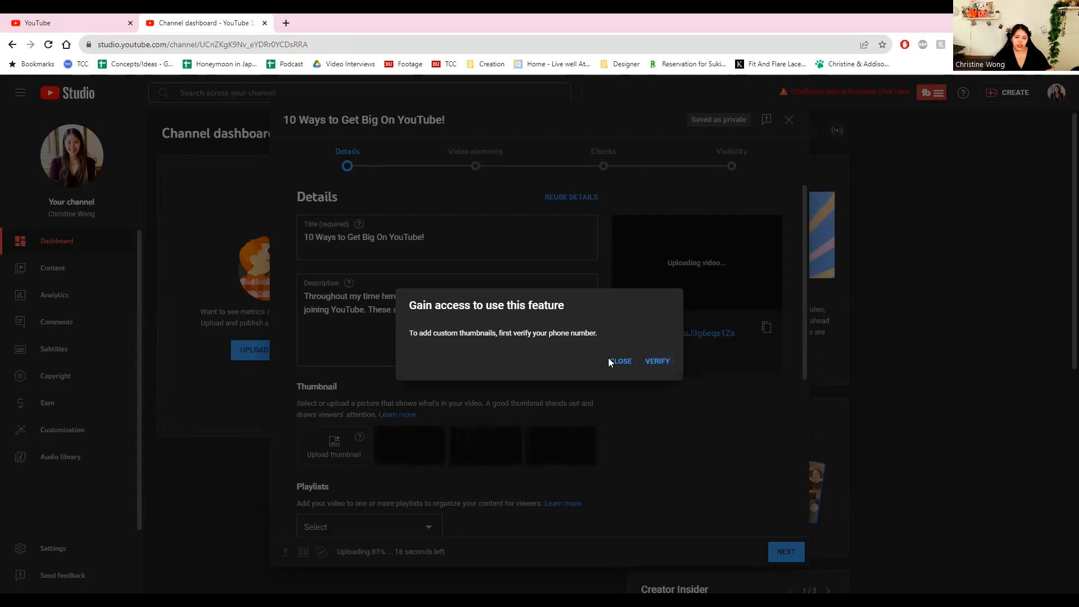
click(623, 362)
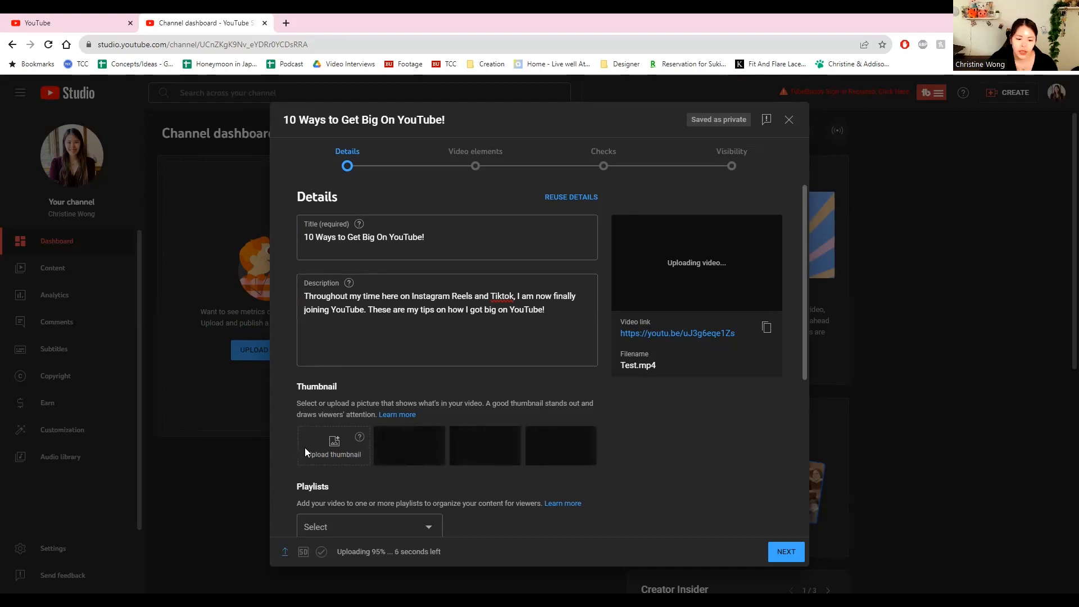
click(335, 443)
click(673, 362)
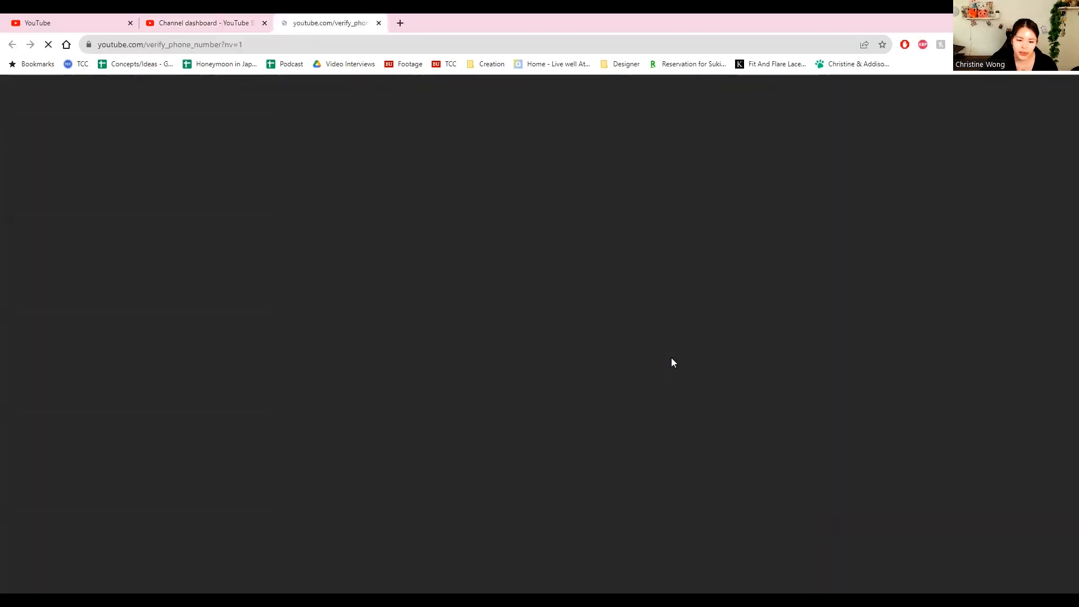
key(ctrl+w)
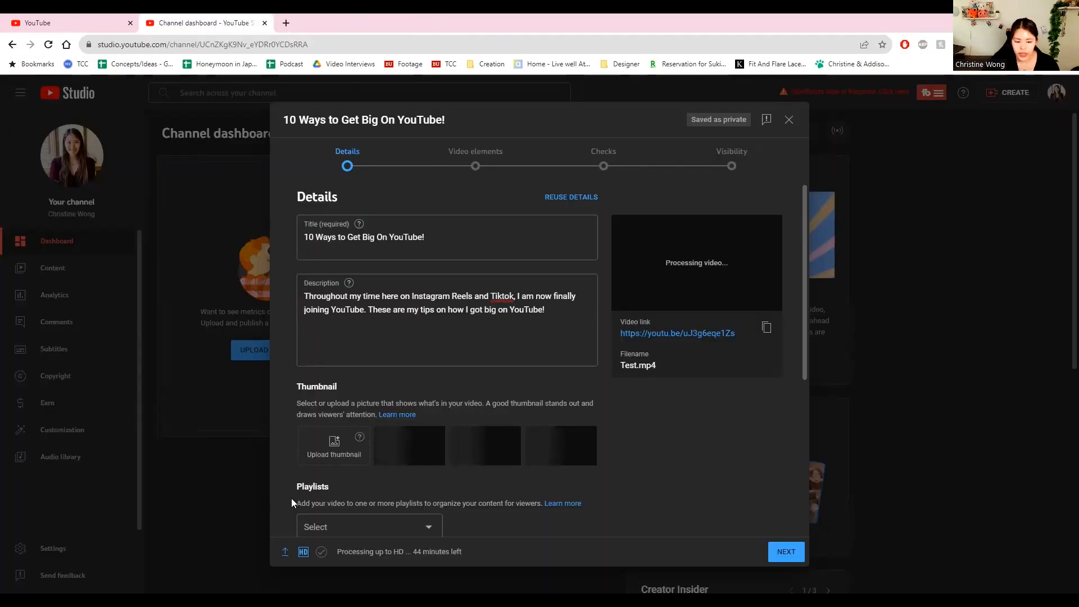
Try again to upload a custom thumbnail for the video, dismissing the feature access notice each time
click(335, 447)
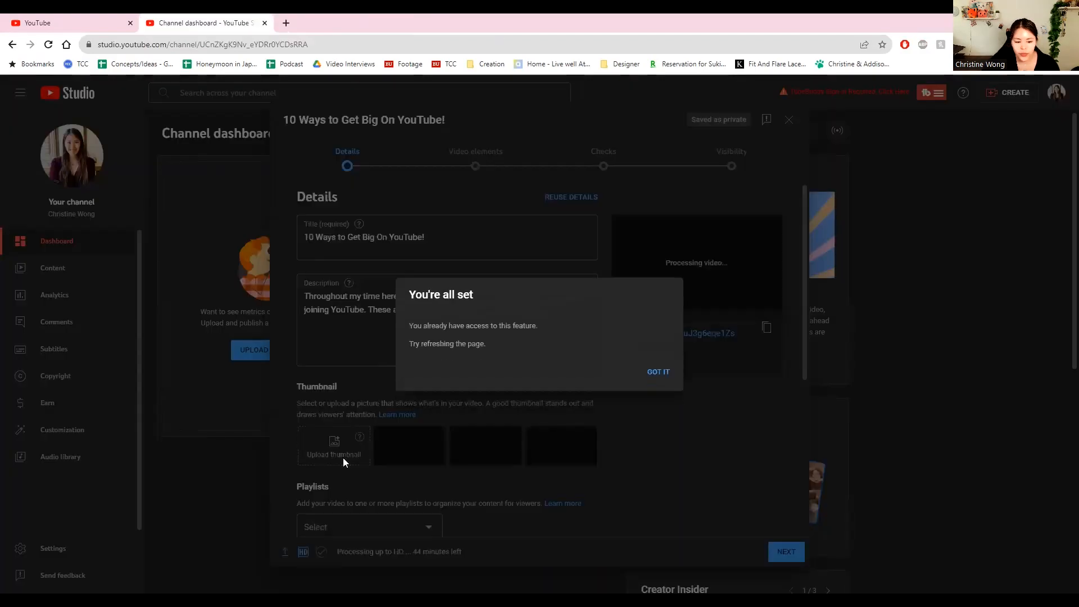
click(668, 372)
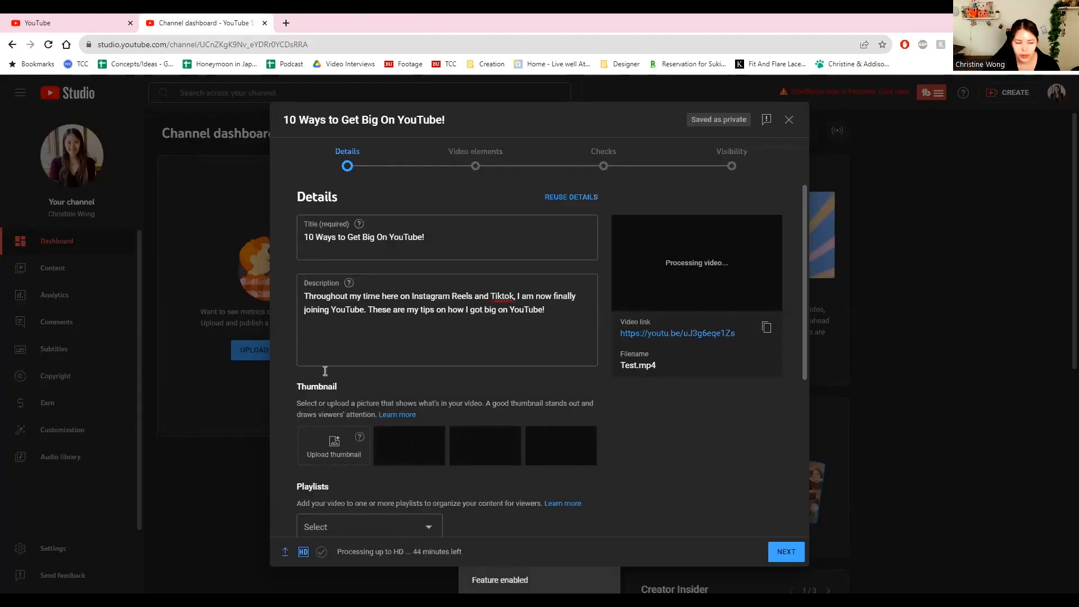
click(343, 453)
click(664, 372)
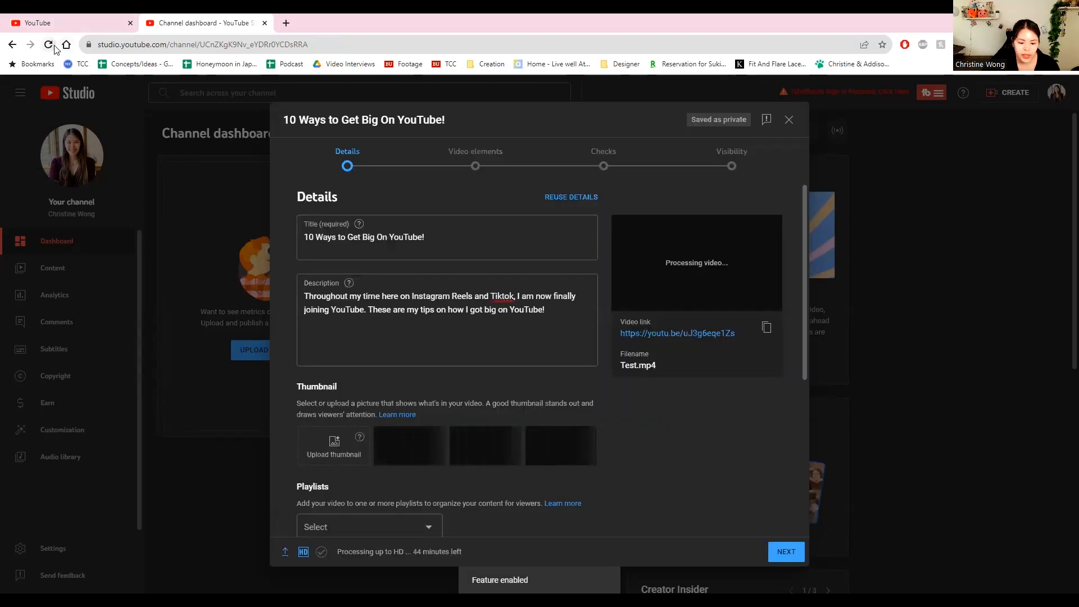
Reload the page despite unsaved changes and reopen the draft "10 Ways to Get Big On YouTube!" from the channel content for editing
click(48, 44)
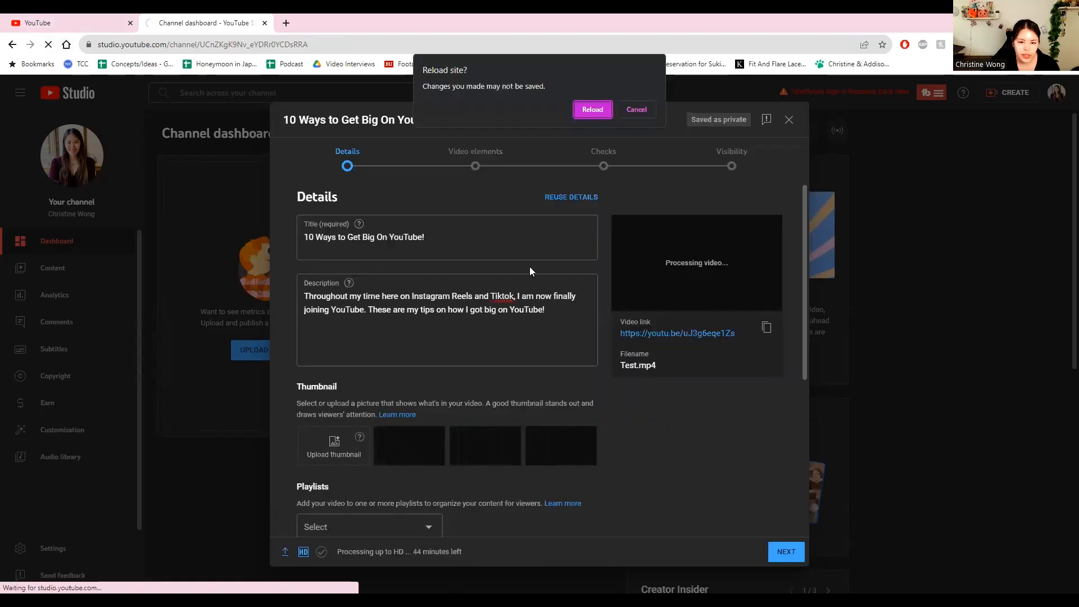
click(592, 109)
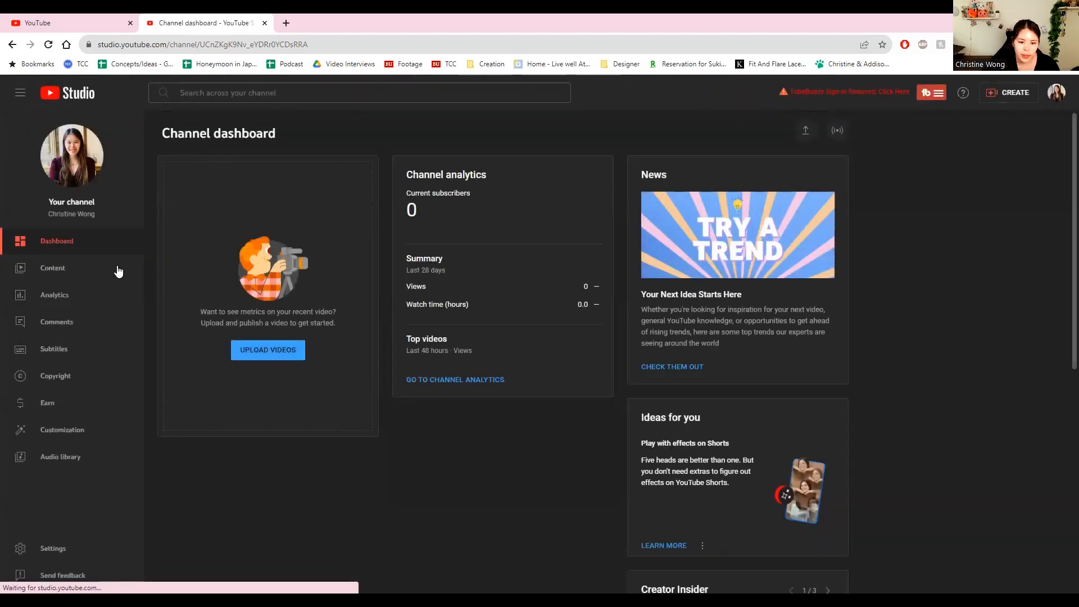
click(118, 269)
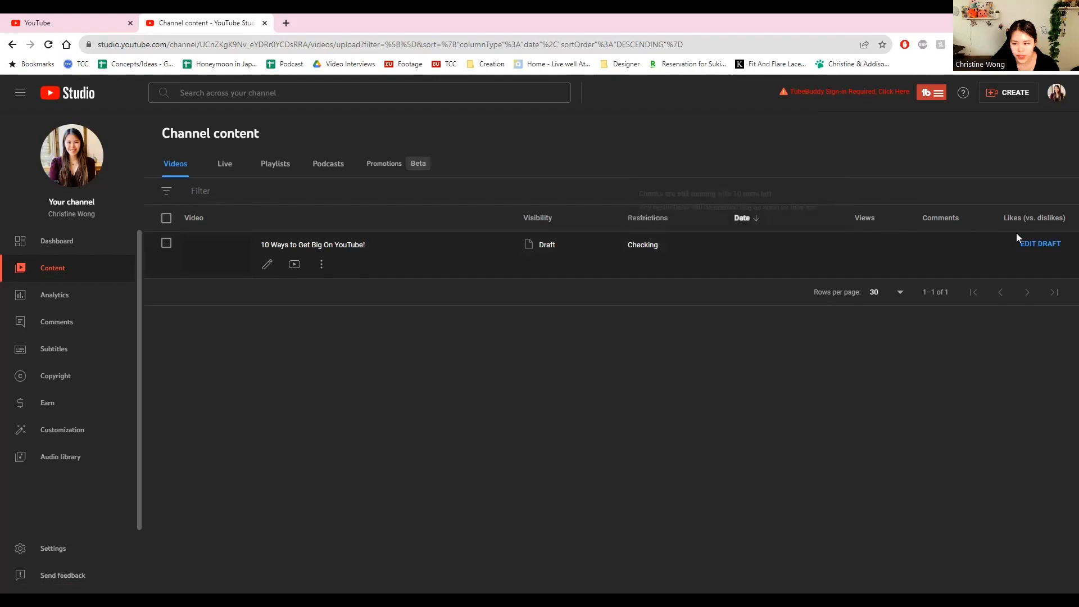
click(268, 261)
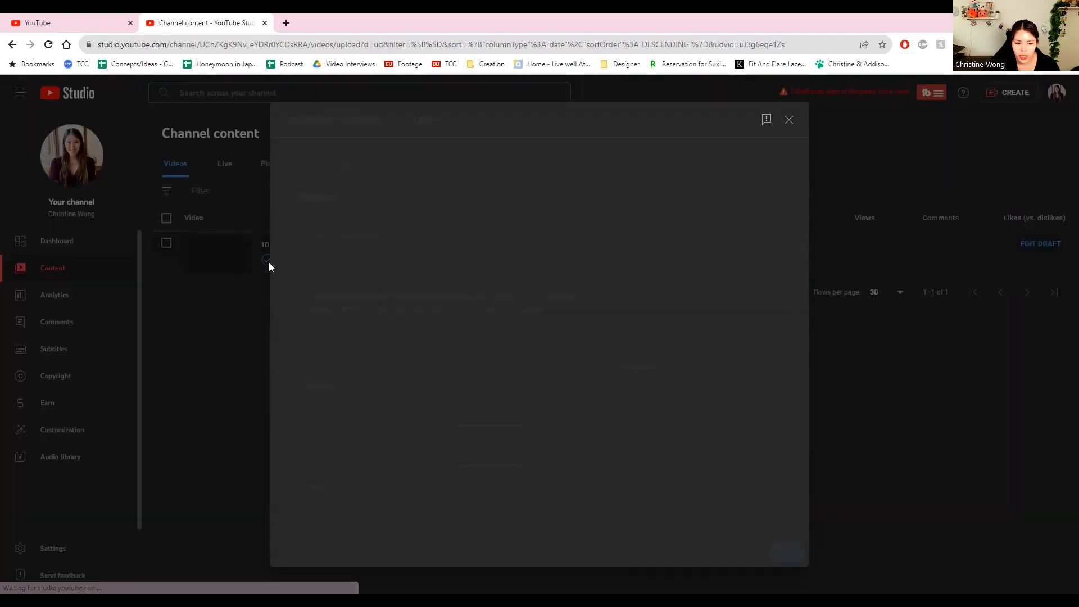
click(326, 446)
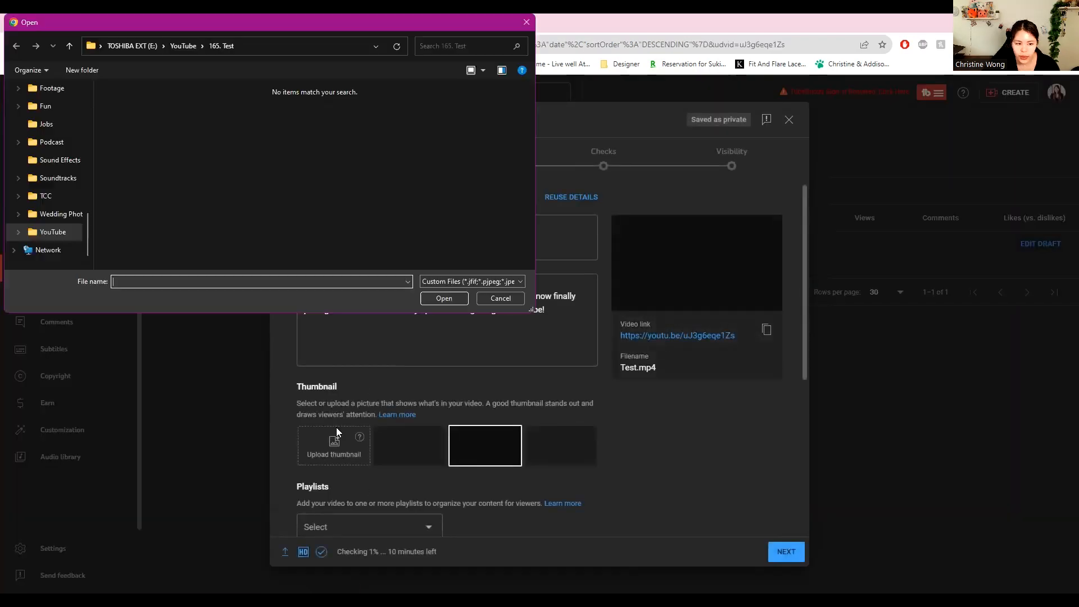
click(191, 49)
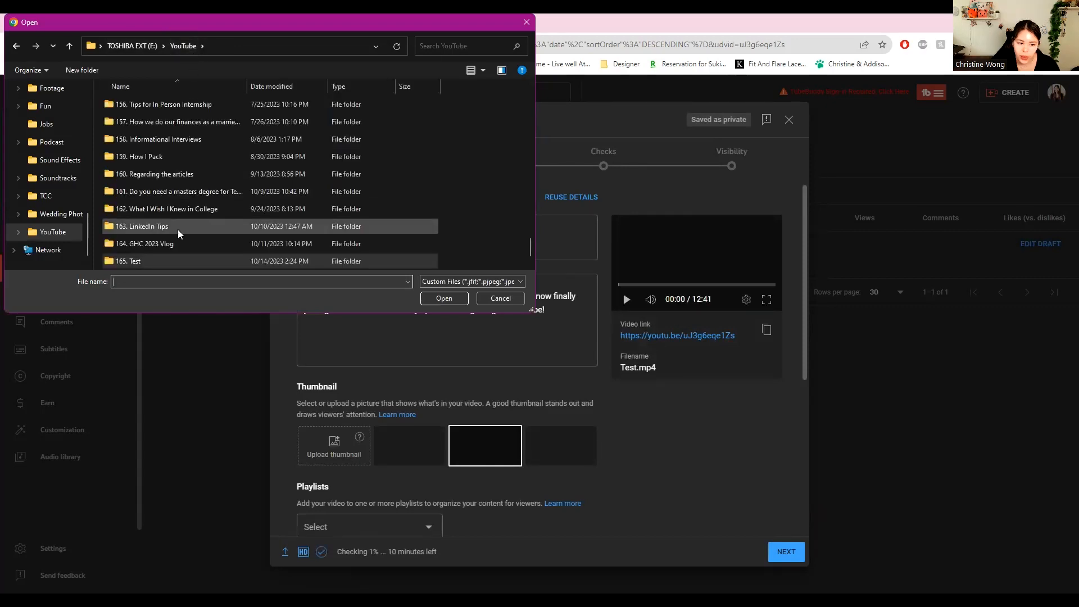
double_click(184, 212)
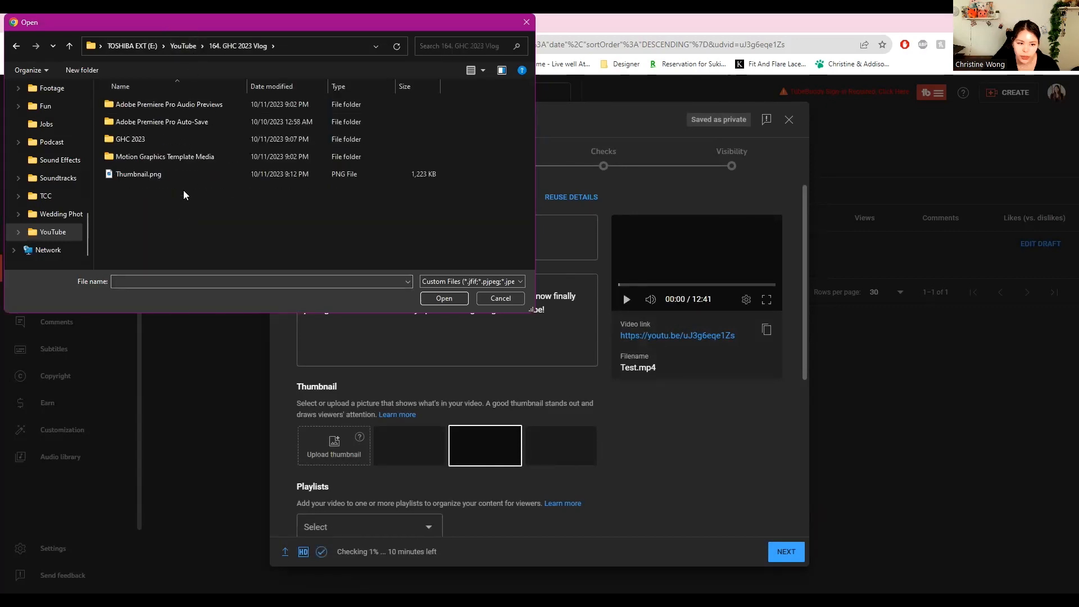
click(184, 45)
scroll(170, 236, down, 1)
click(169, 238)
double_click(170, 242)
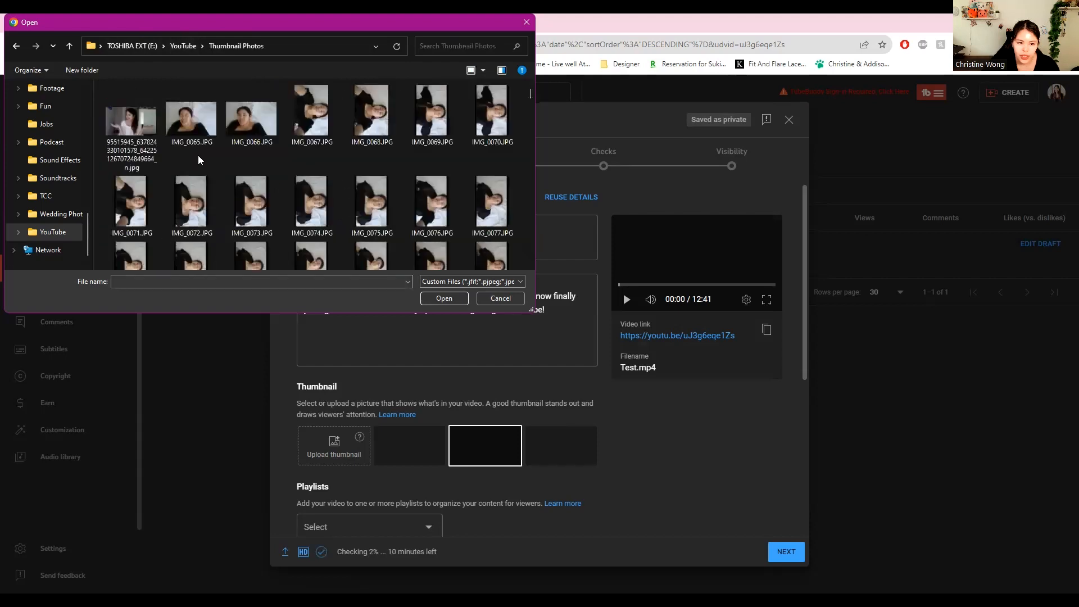
click(148, 133)
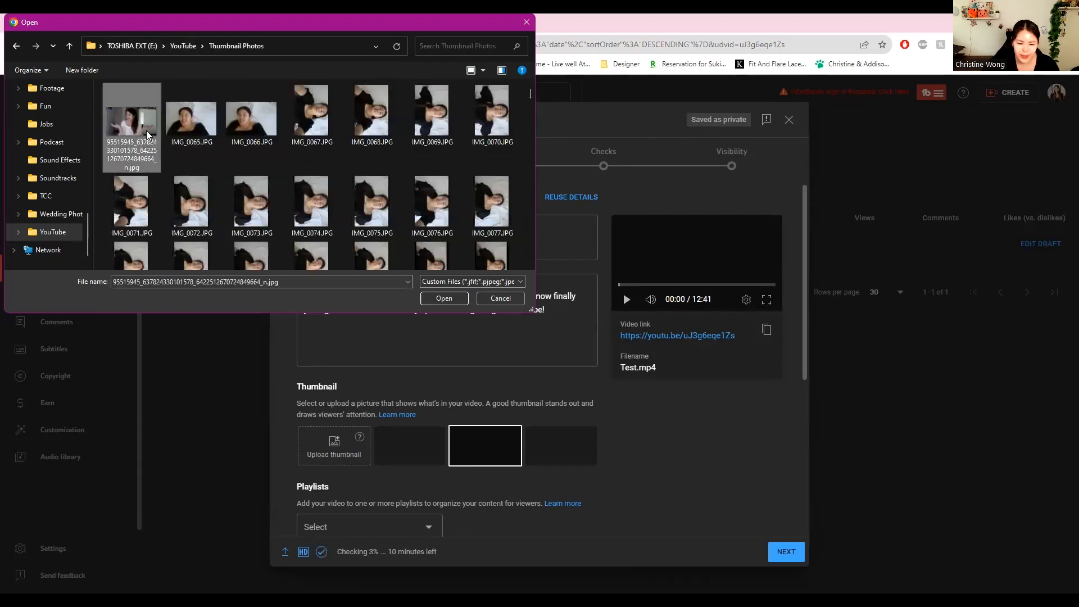
double_click(147, 134)
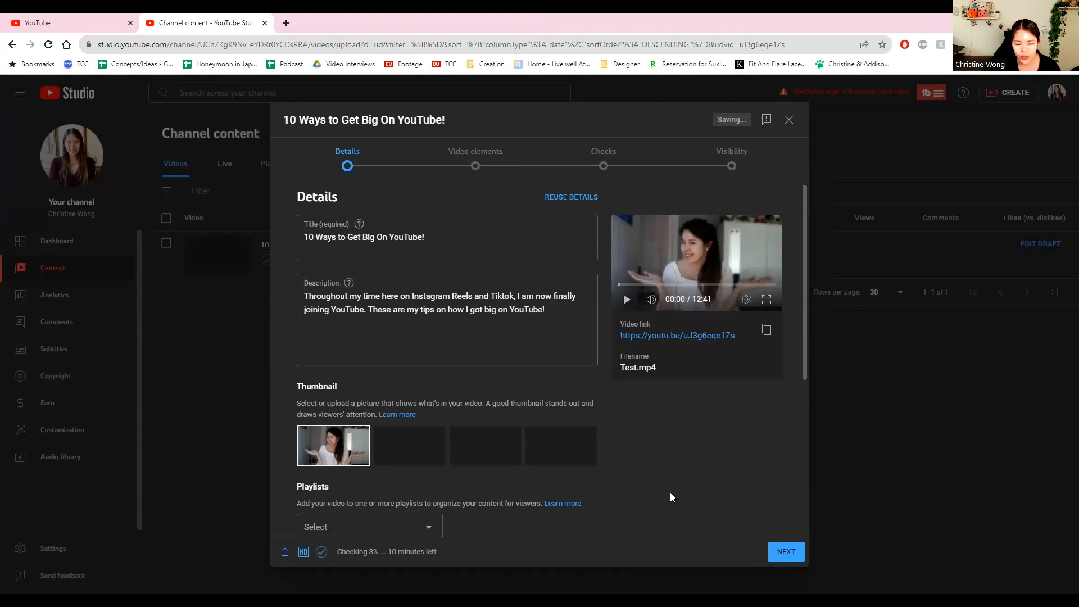
Create a new unlisted playlist titled "New Video!" and assign the video to it
scroll(670, 492, down, 3)
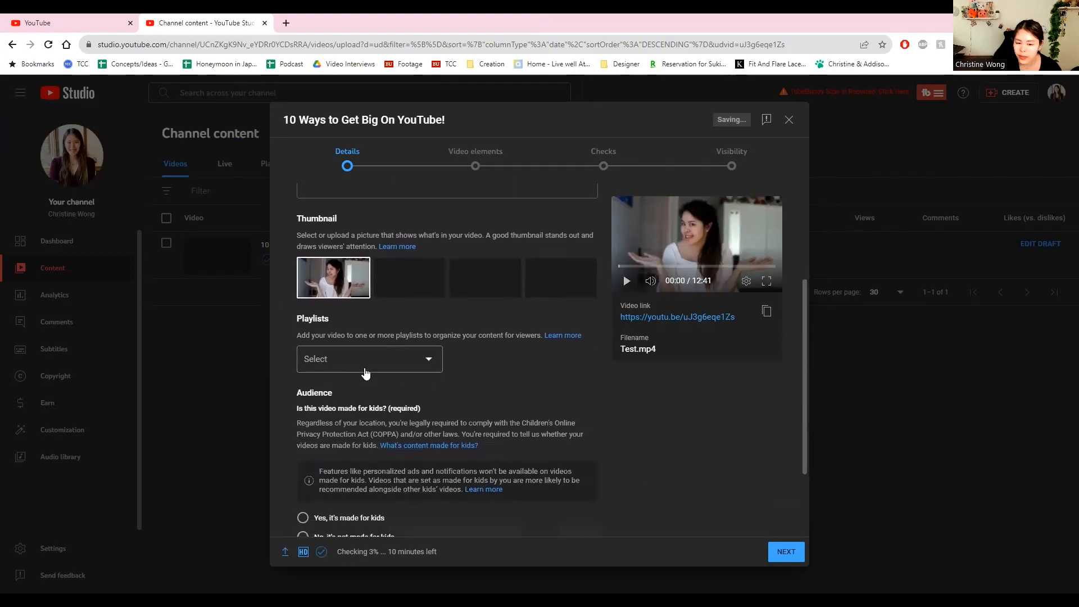
click(365, 371)
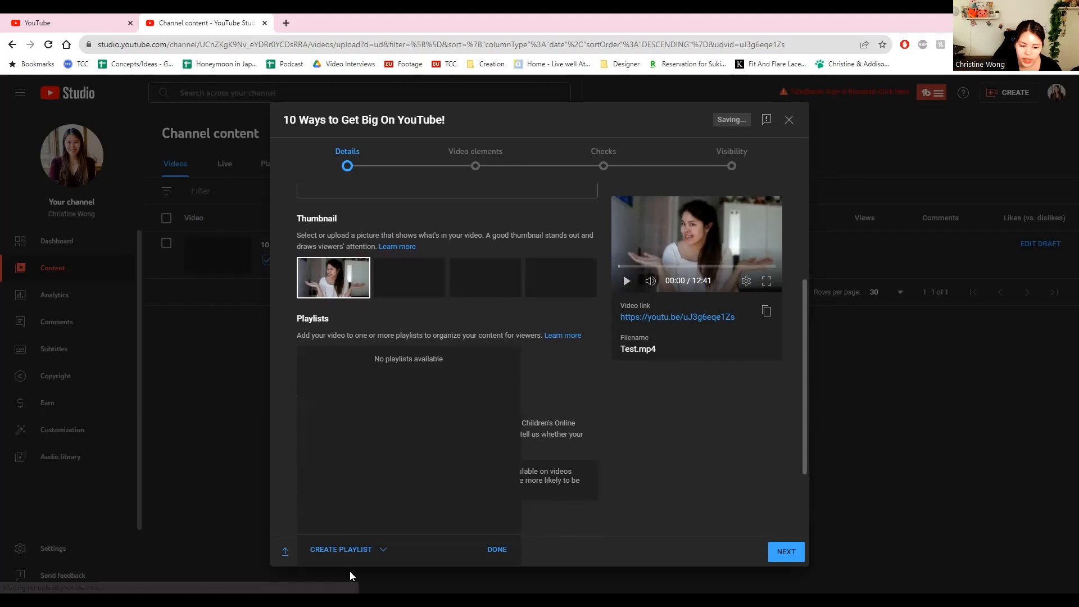
click(354, 556)
click(355, 511)
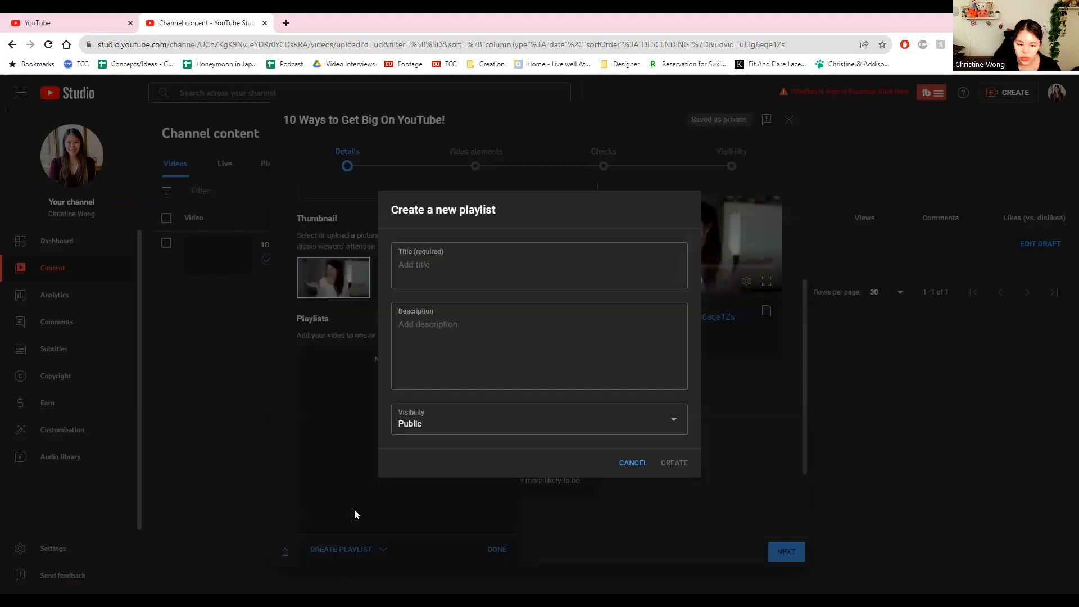
click(483, 267)
text(New Video!)
click(460, 427)
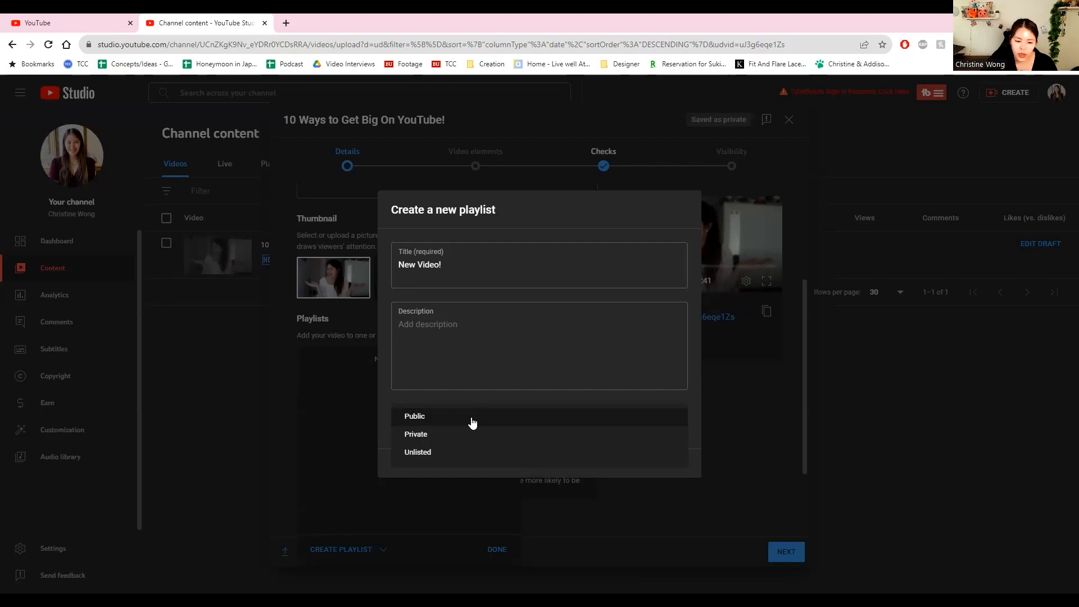
click(472, 451)
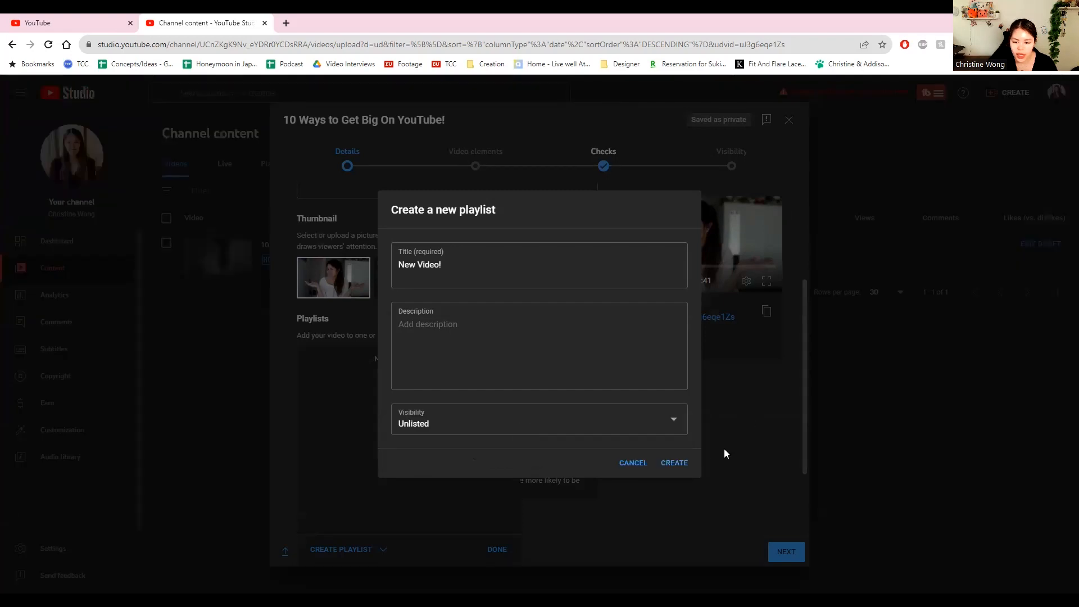
click(676, 463)
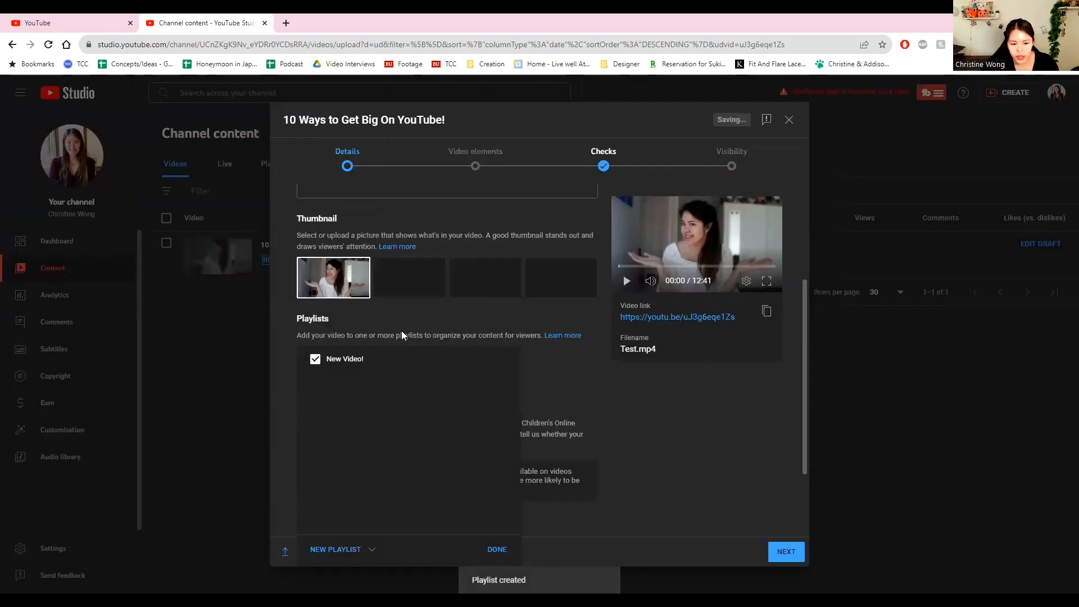
click(496, 550)
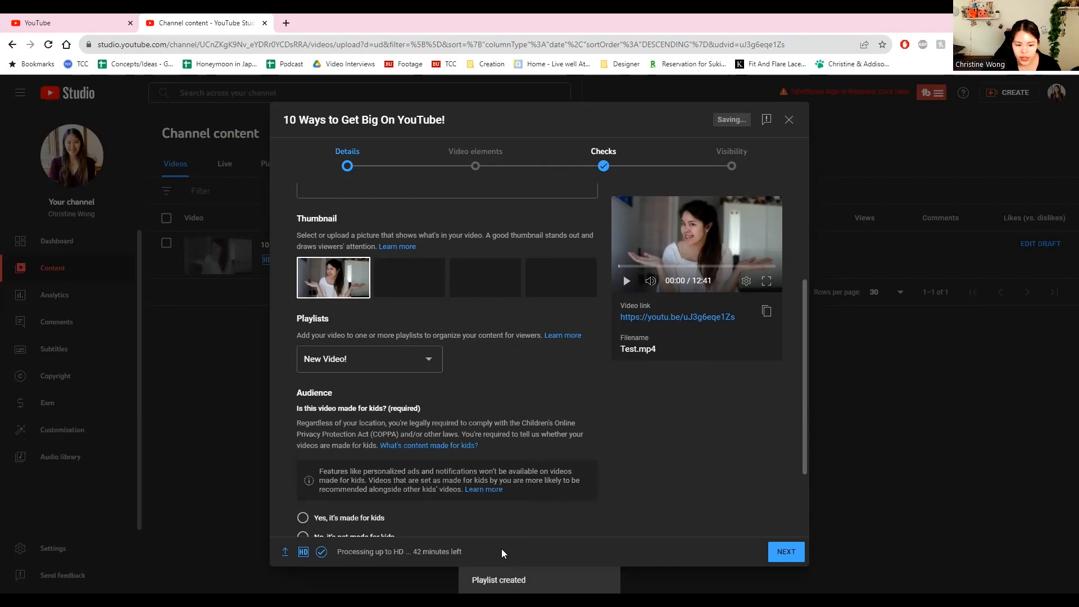
Declare the video as not made for kids and expand the additional detail settings
scroll(685, 453, down, 3)
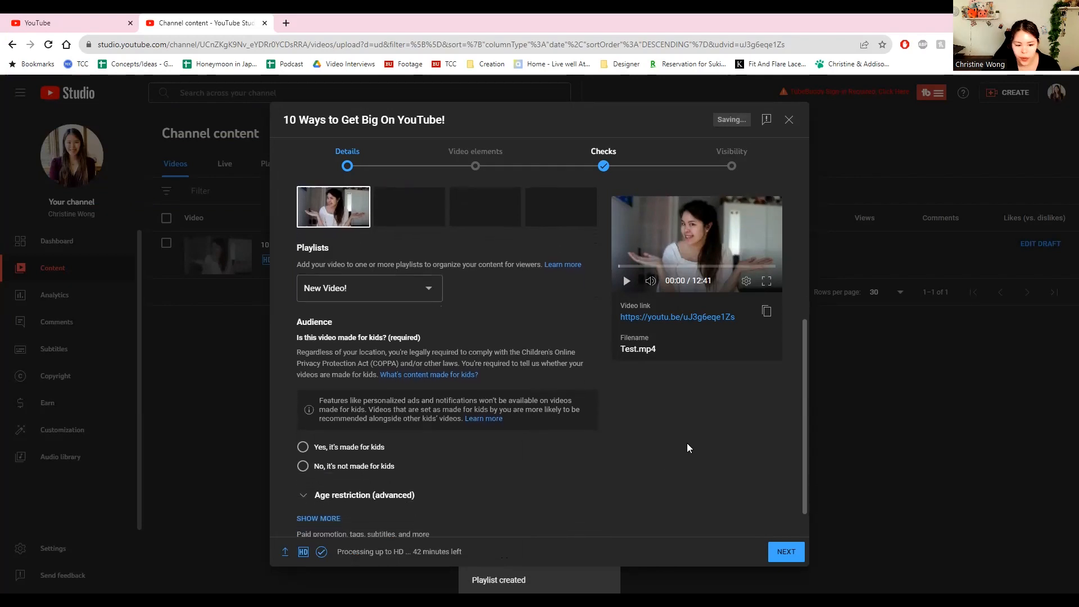
click(338, 431)
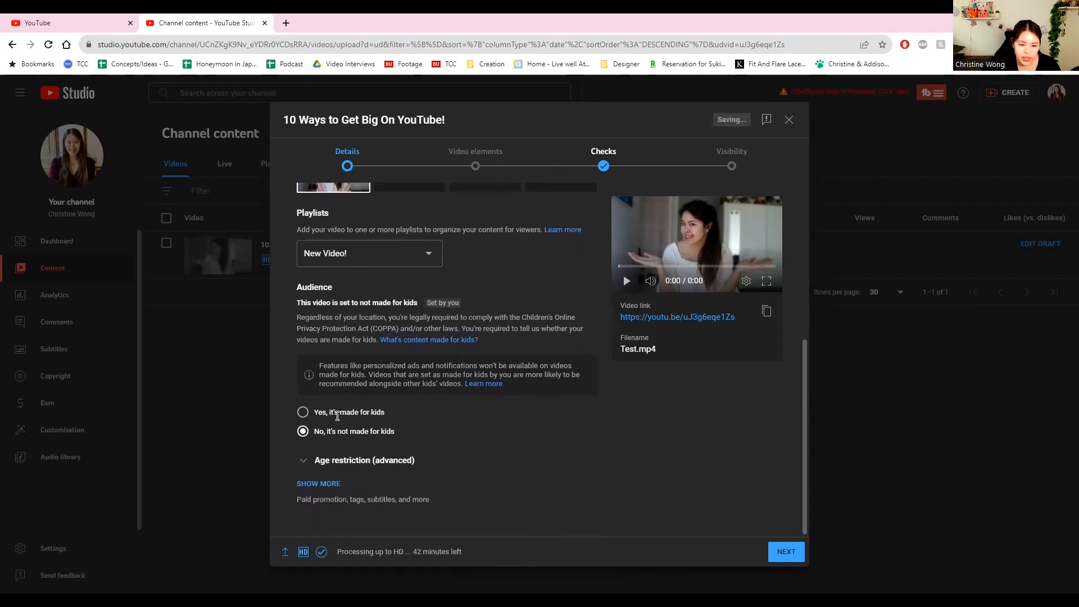
click(323, 484)
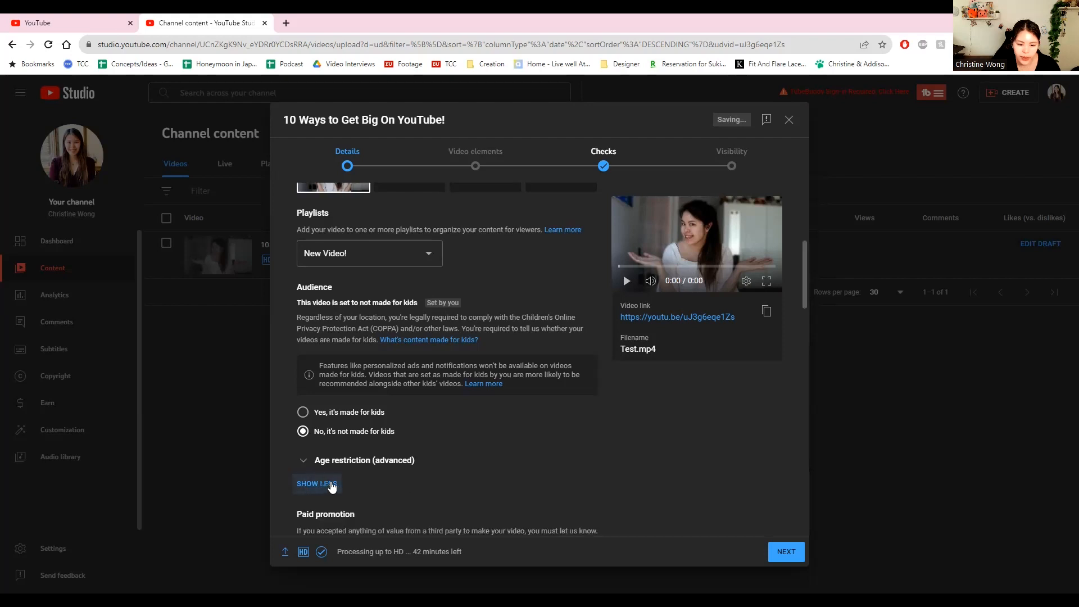
Examine the paid promotion, automatic chapters, featured places and automatic concepts settings of the video
scroll(598, 441, down, 3)
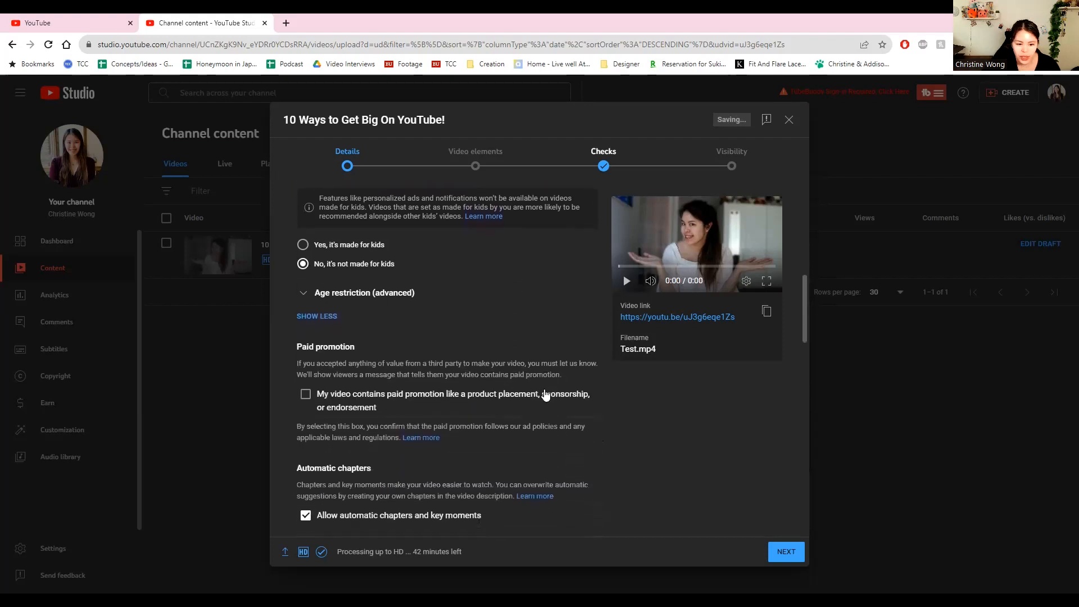
scroll(391, 379, down, 3)
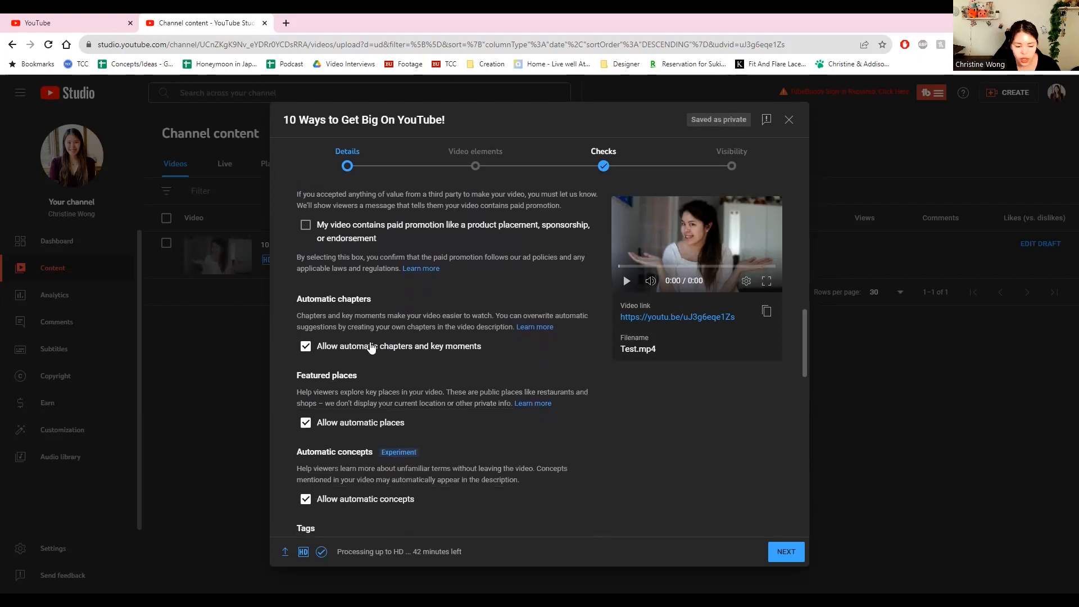
scroll(372, 320, down, 3)
scroll(377, 303, up, 2)
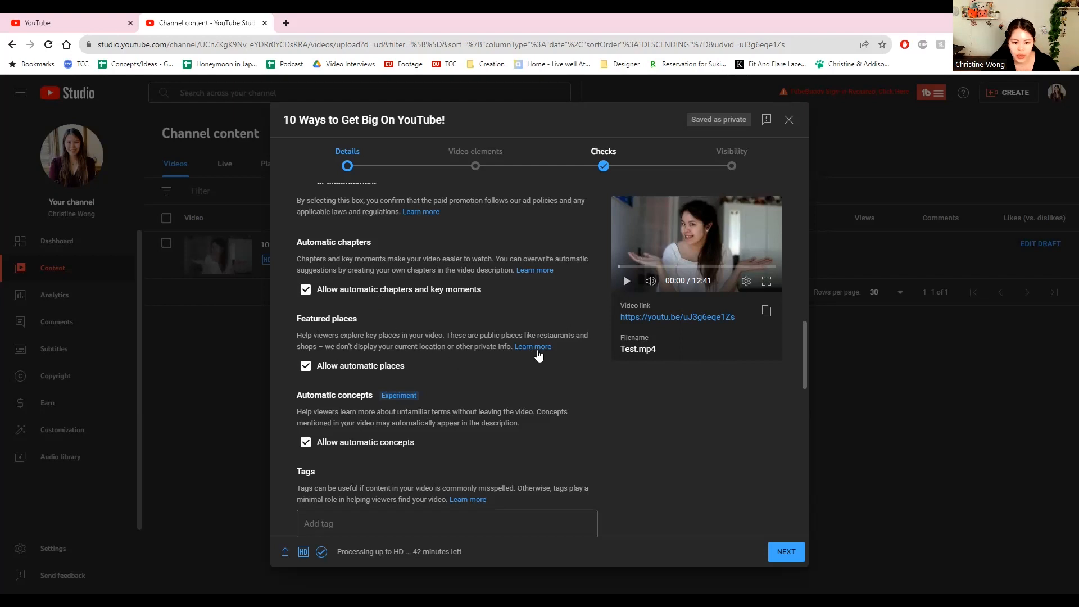
scroll(416, 373, down, 2)
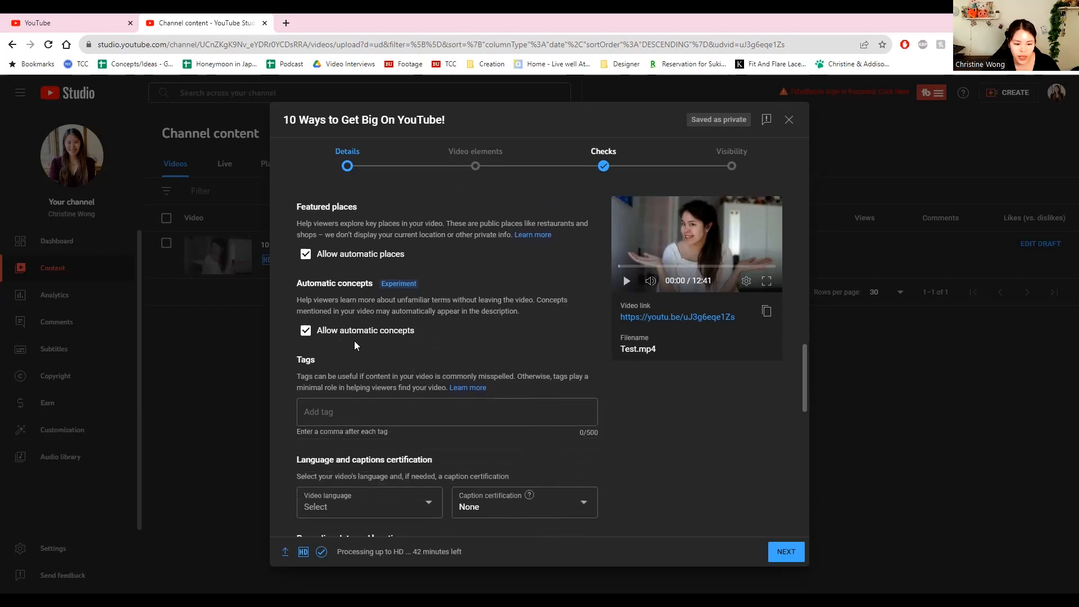
scroll(368, 355, down, 1)
scroll(368, 356, down, 1)
Add the tags "Get big on youtube", "youtube tips", "I'm on YouTube", "get big on youtube 2023" and "youtube" to the video
click(393, 362)
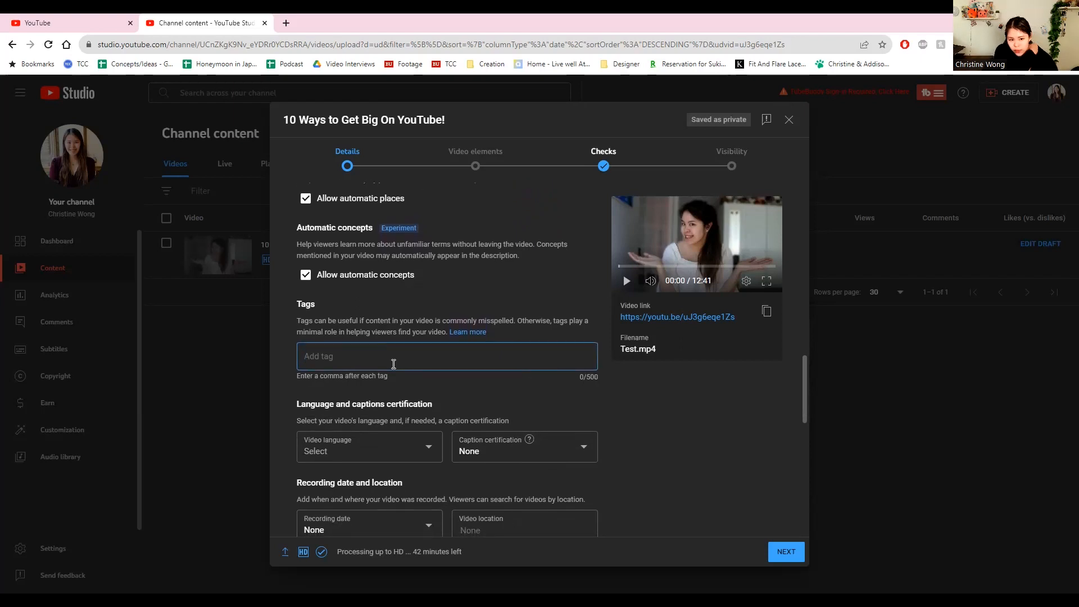
text(Get big on youtube)
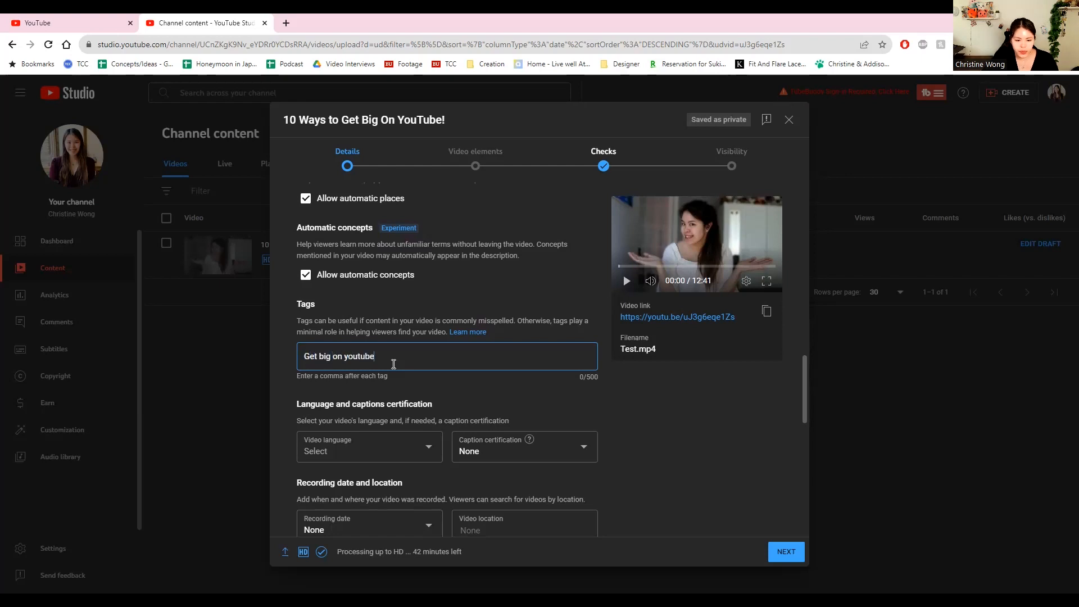
key(Return)
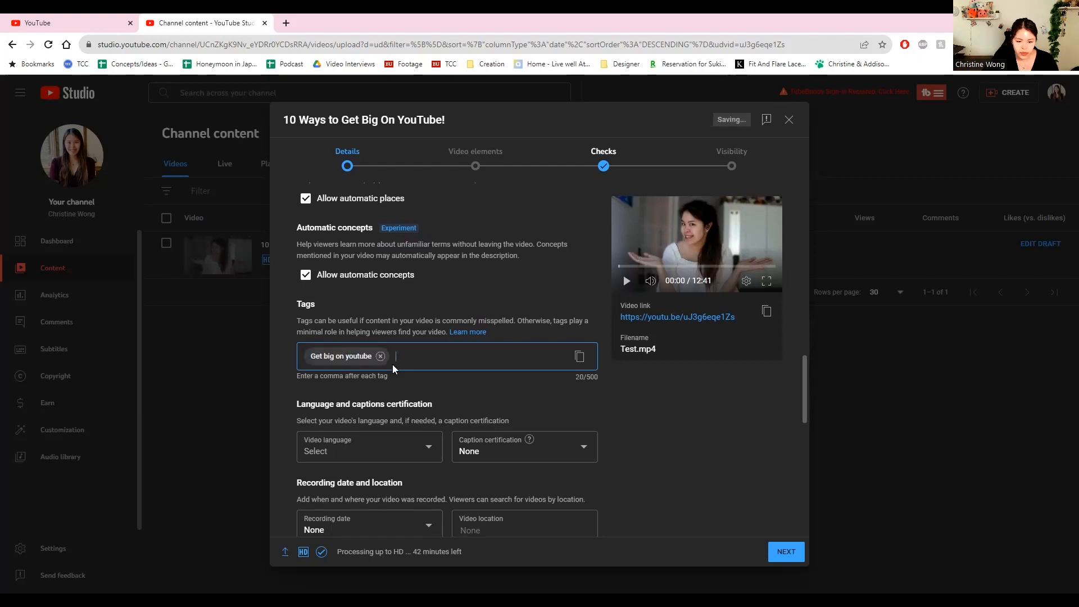
text(youtube tips)
key(Return)
text(I'm on YouTube)
key(Return)
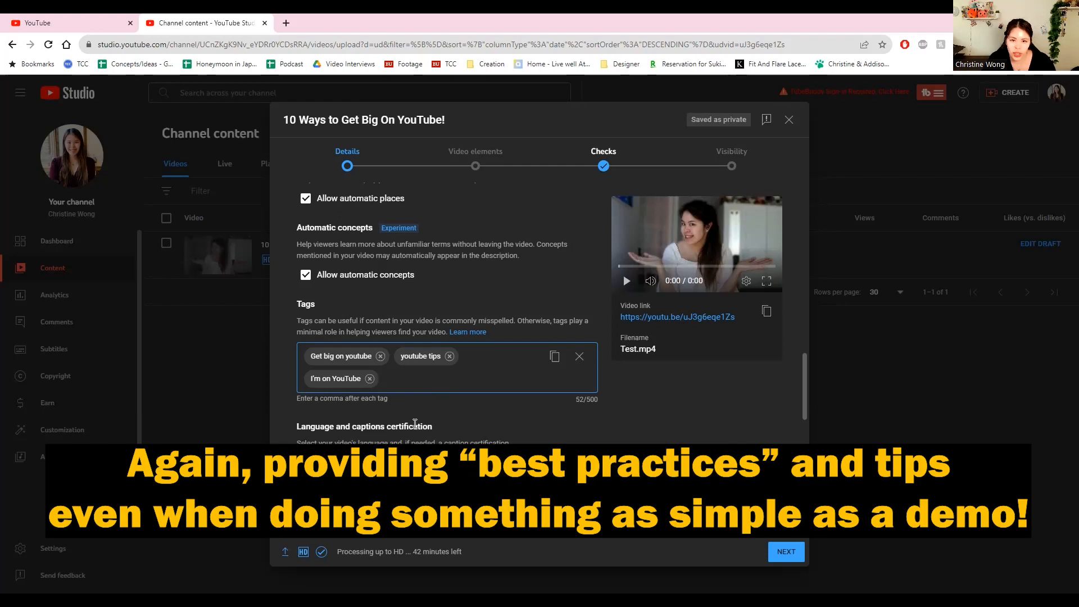
text(get big on youtube2023)
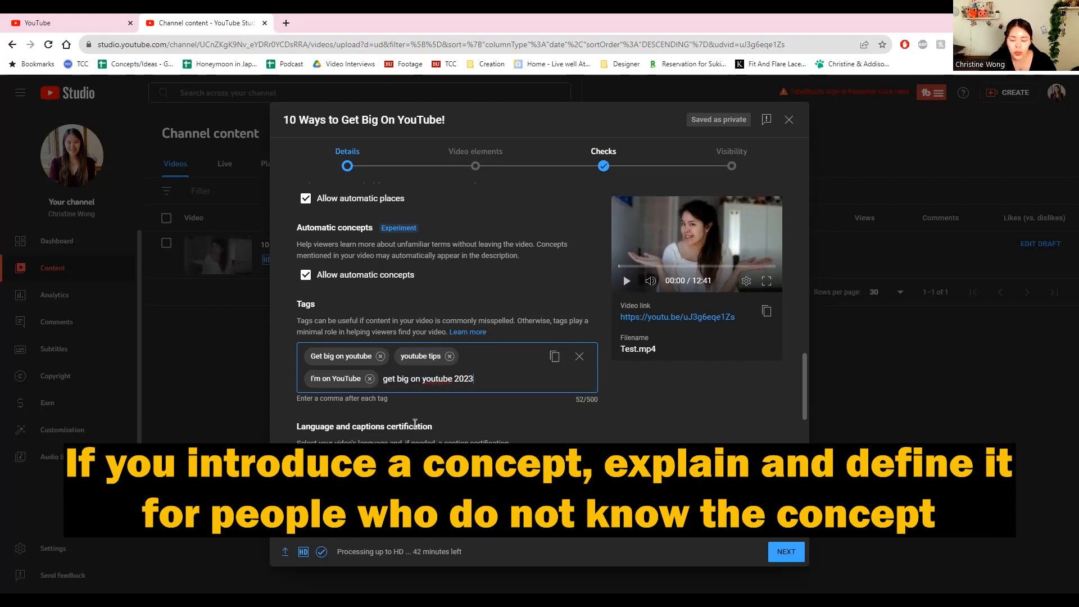
text(,youtube,)
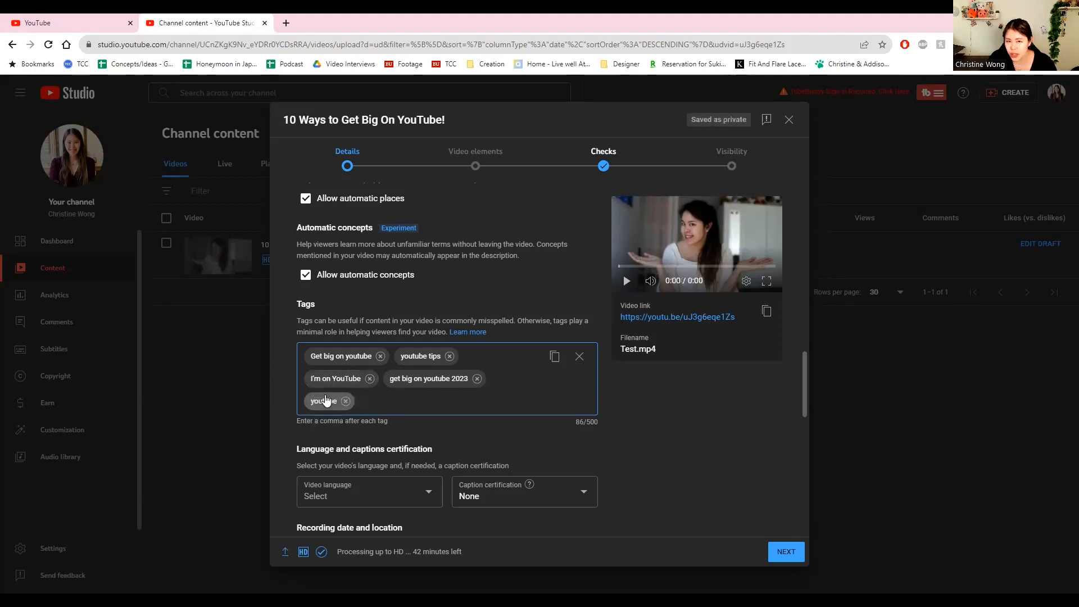
Set the video language to English (United States)
scroll(328, 391, down, 2)
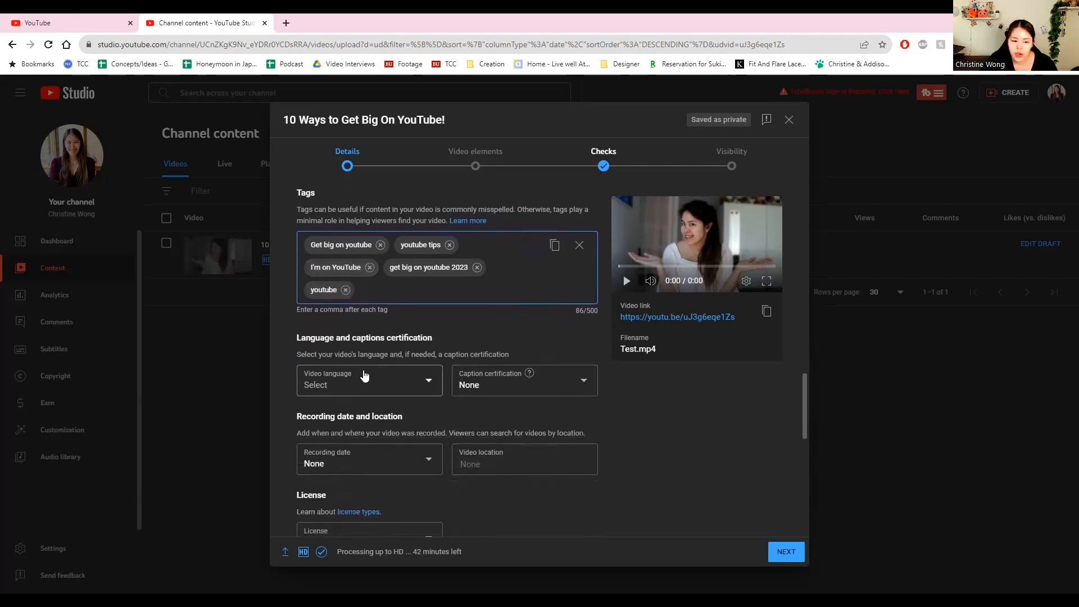
click(362, 378)
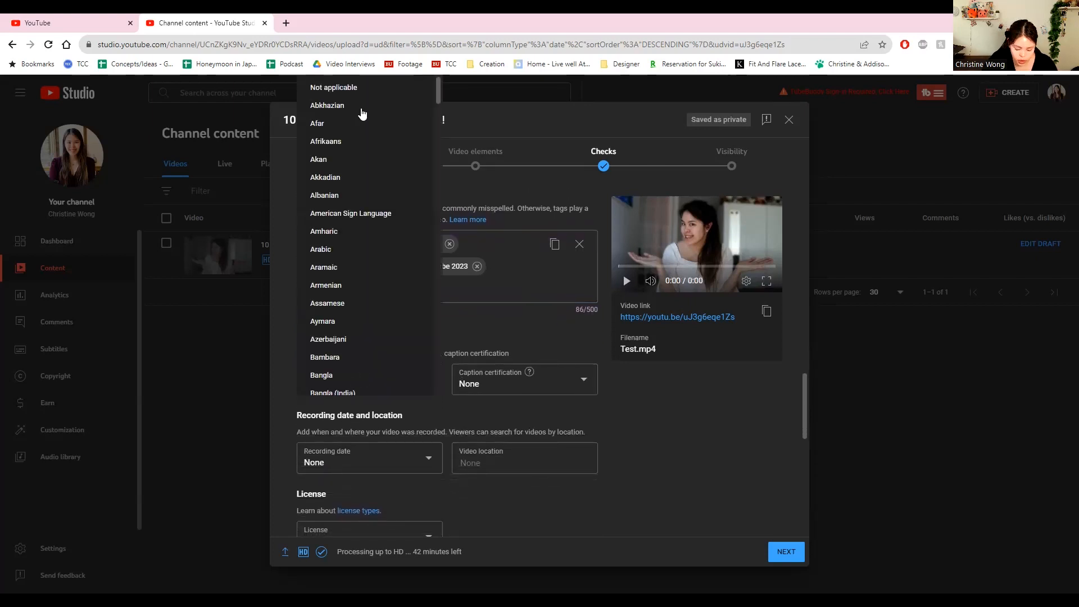
scroll(363, 114, down, 15)
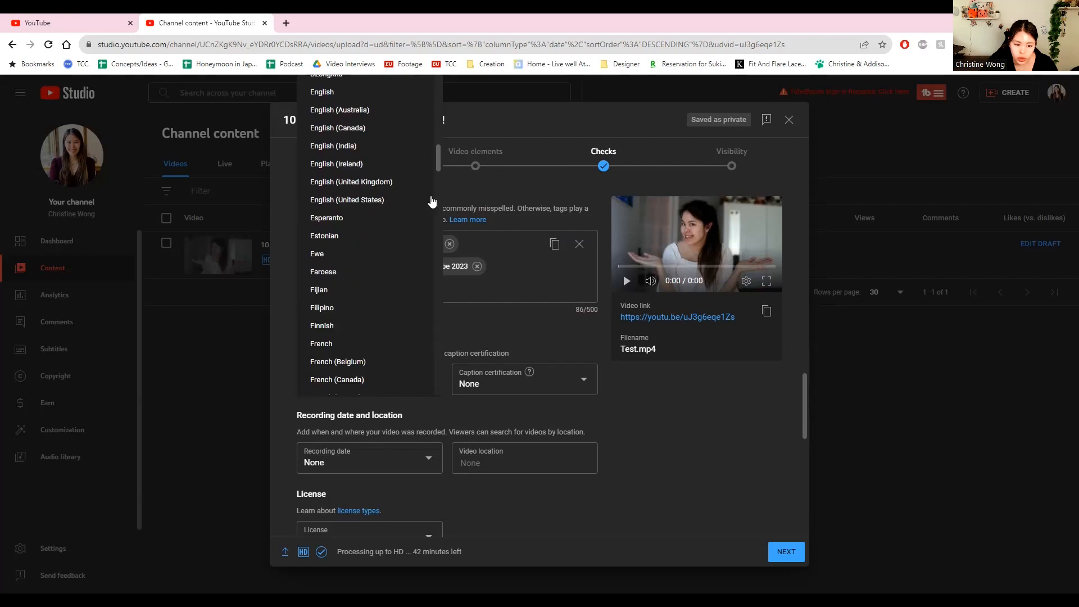
scroll(424, 198, up, 2)
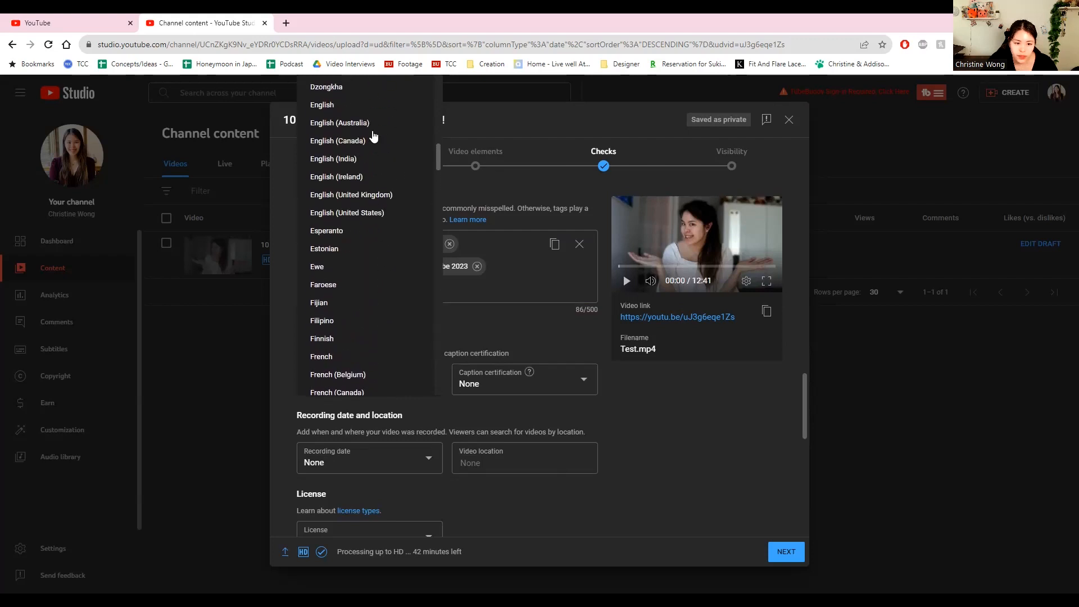
click(359, 213)
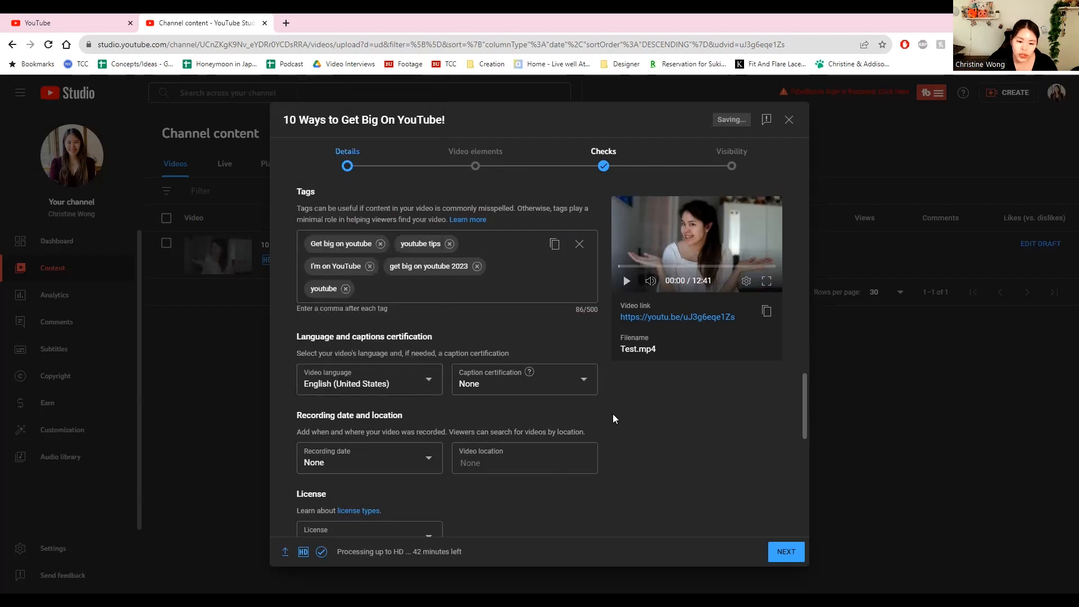
Review the license, Shorts remixing, category and comment settings and proceed to the video elements stage
scroll(501, 375, down, 1)
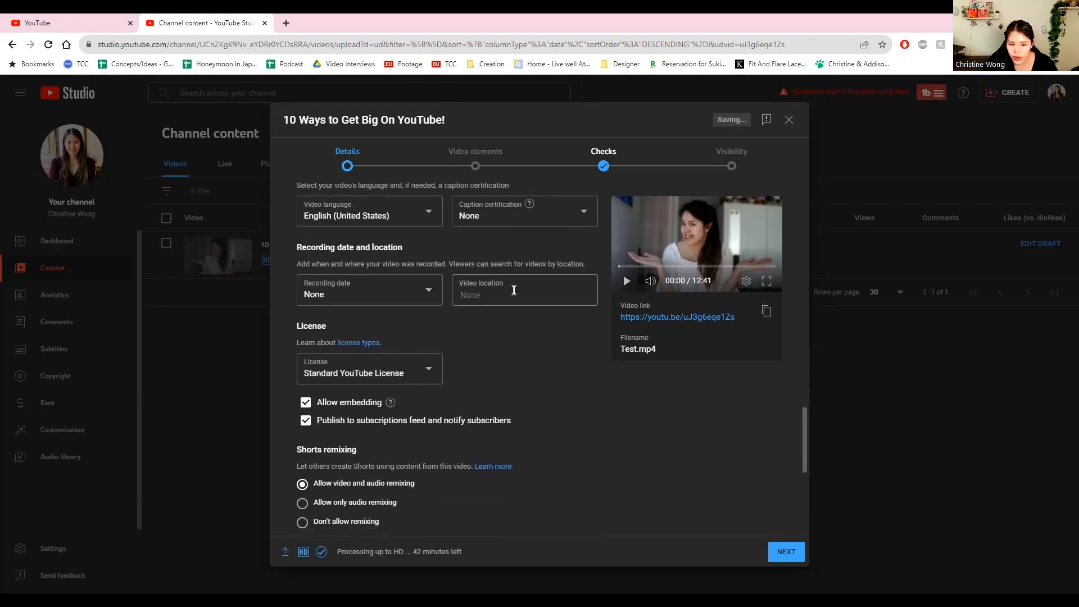
scroll(477, 357, down, 4)
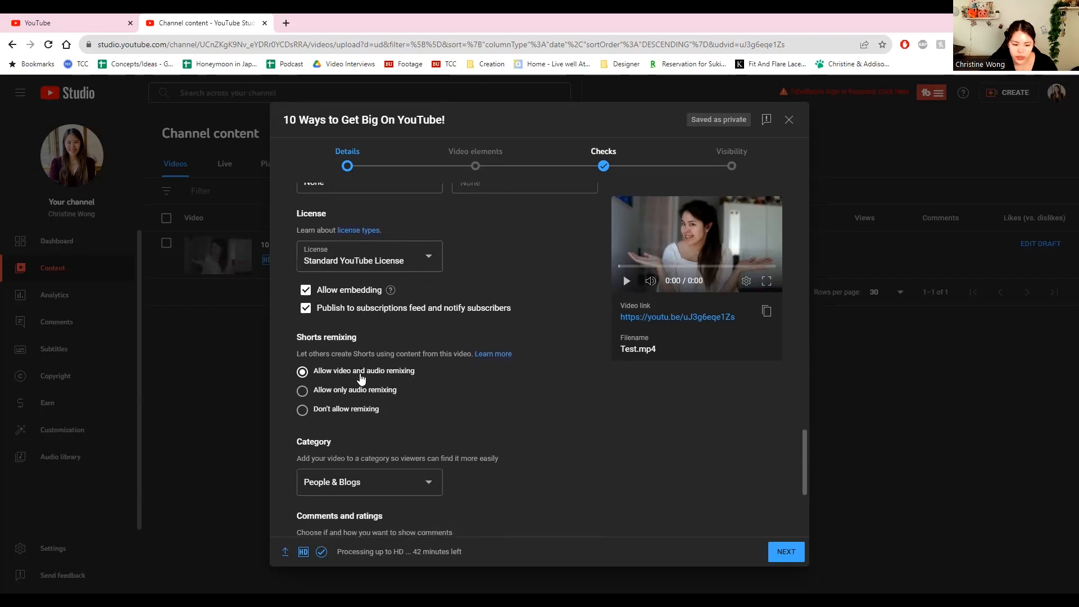
scroll(361, 377, down, 4)
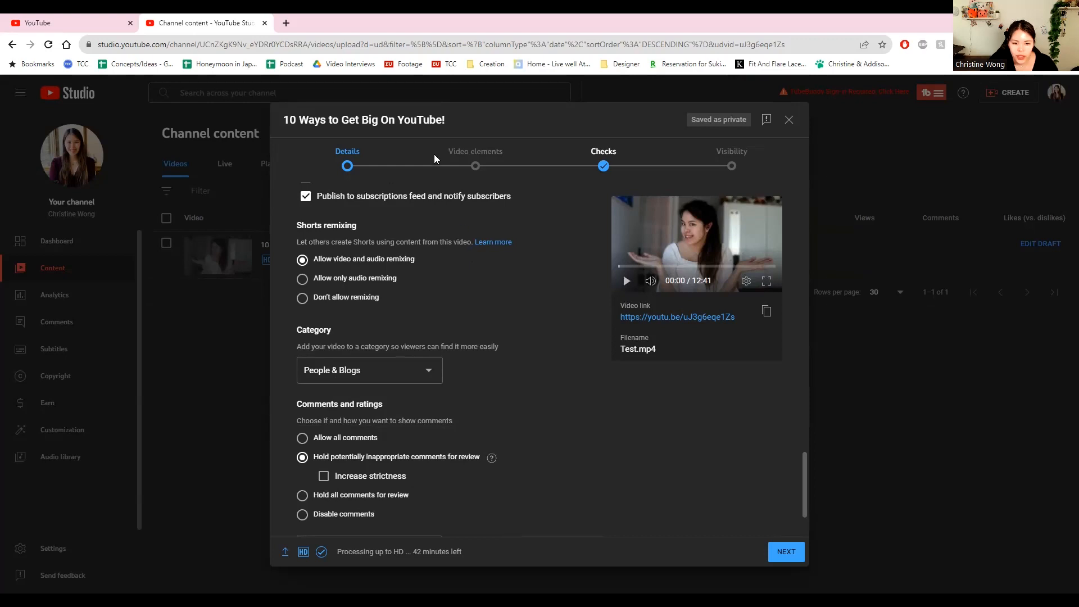
click(493, 164)
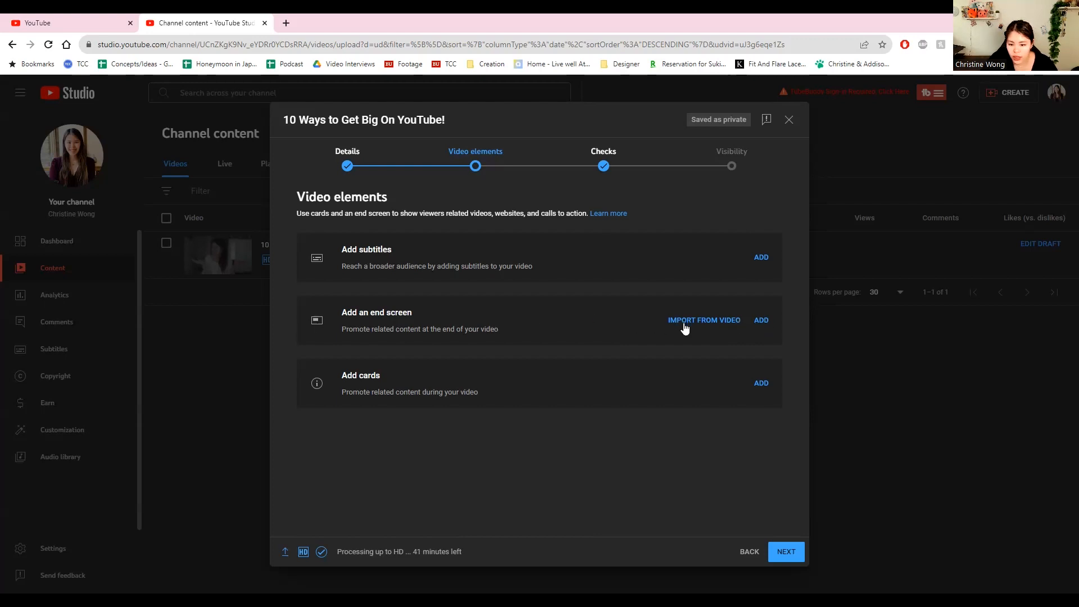
Add an end screen based on the first layout with 1 video and 1 subscribe element
click(762, 321)
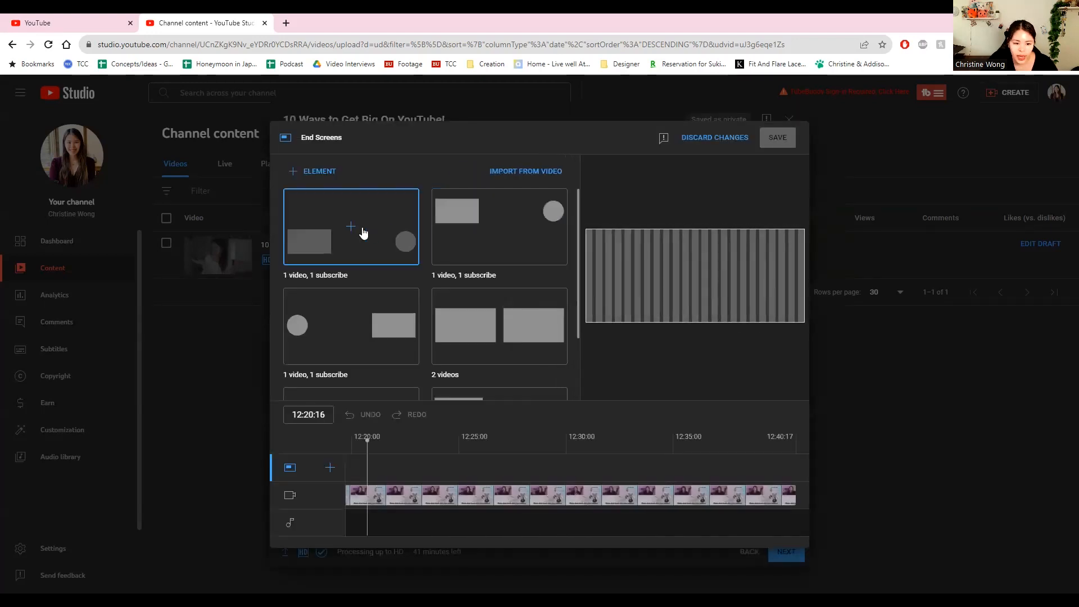
click(362, 228)
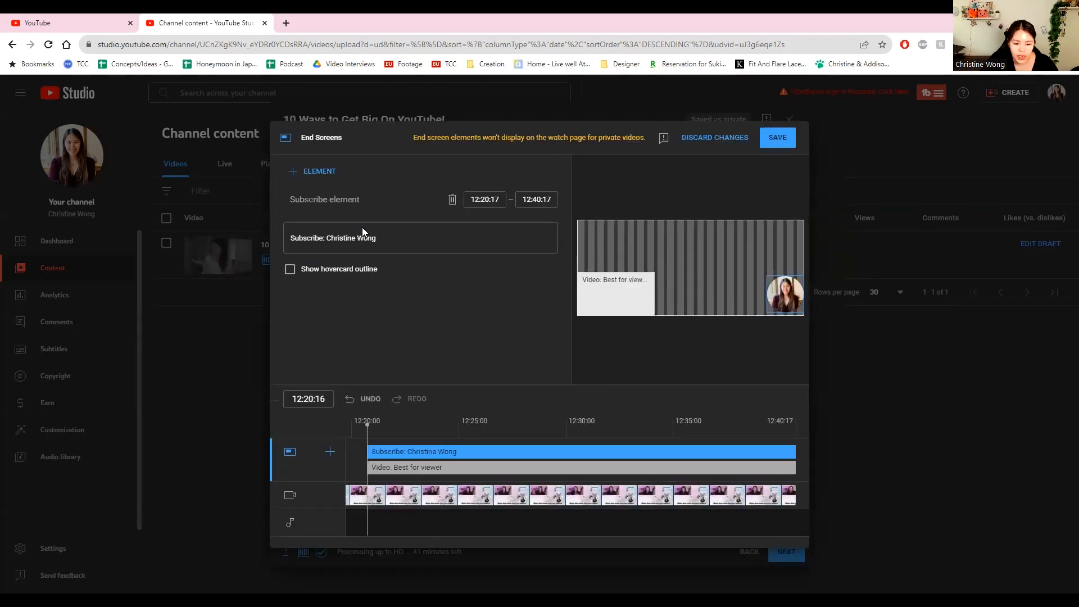
click(288, 168)
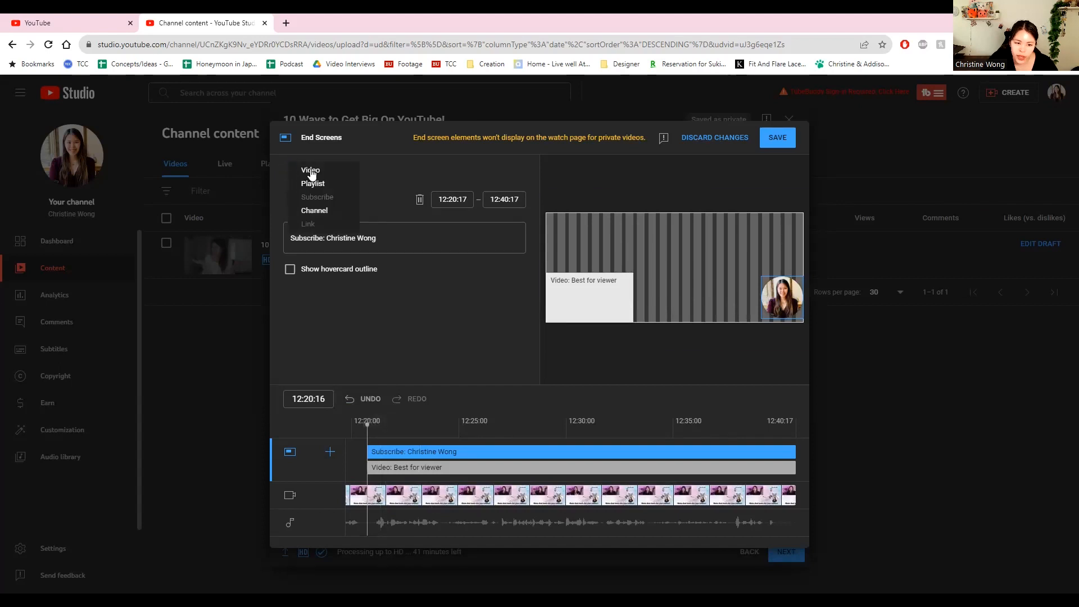
click(432, 331)
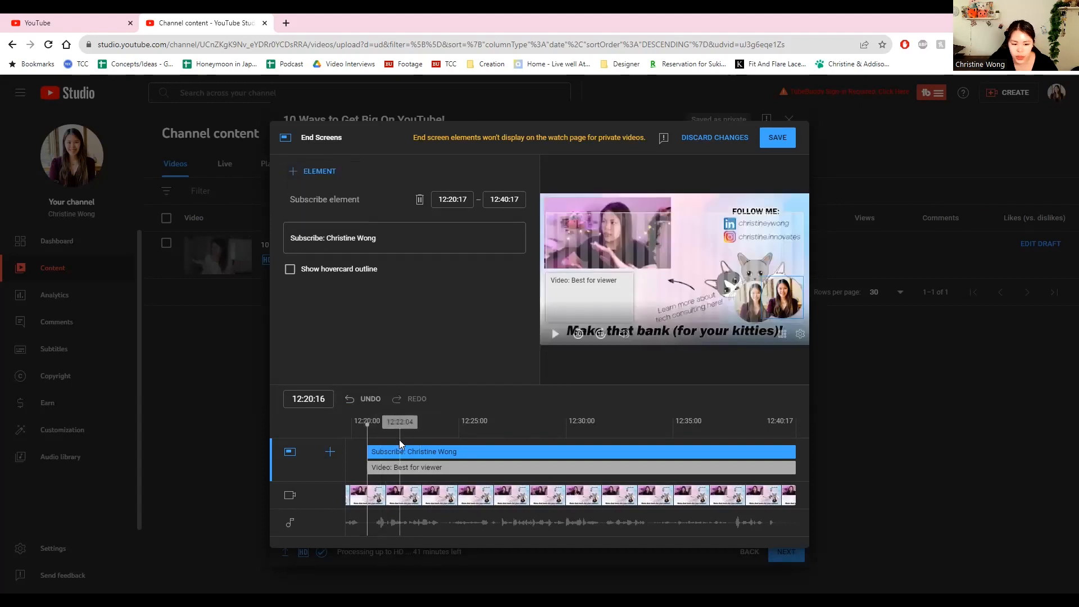
Reposition the subscribe element over the end card's cat artwork, shift the video element slightly inward, and save the end screen
drag(798, 277, 763, 290)
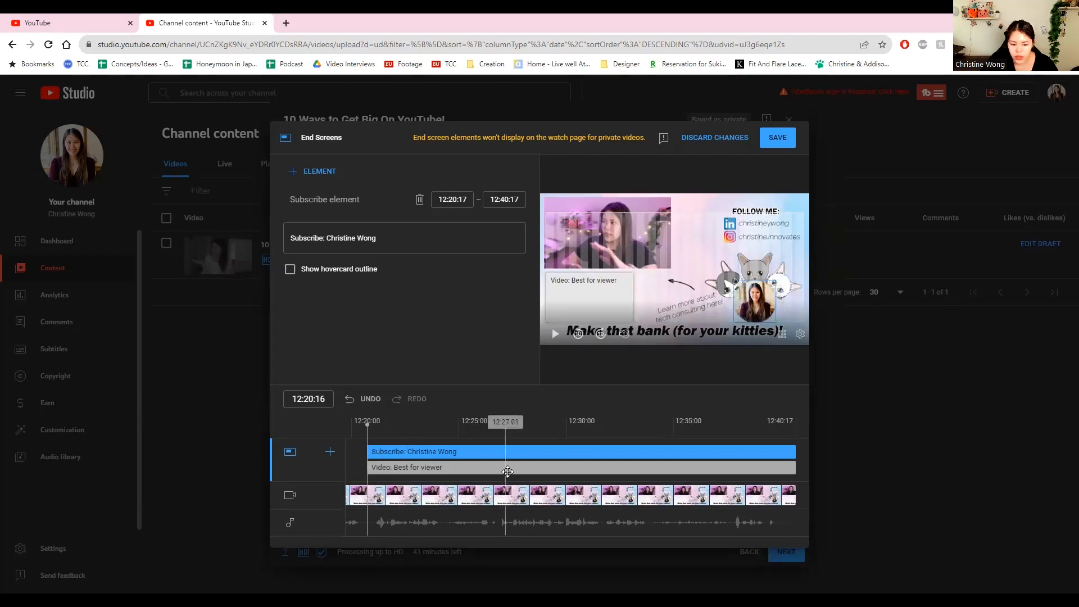
click(508, 471)
drag(618, 299, 623, 299)
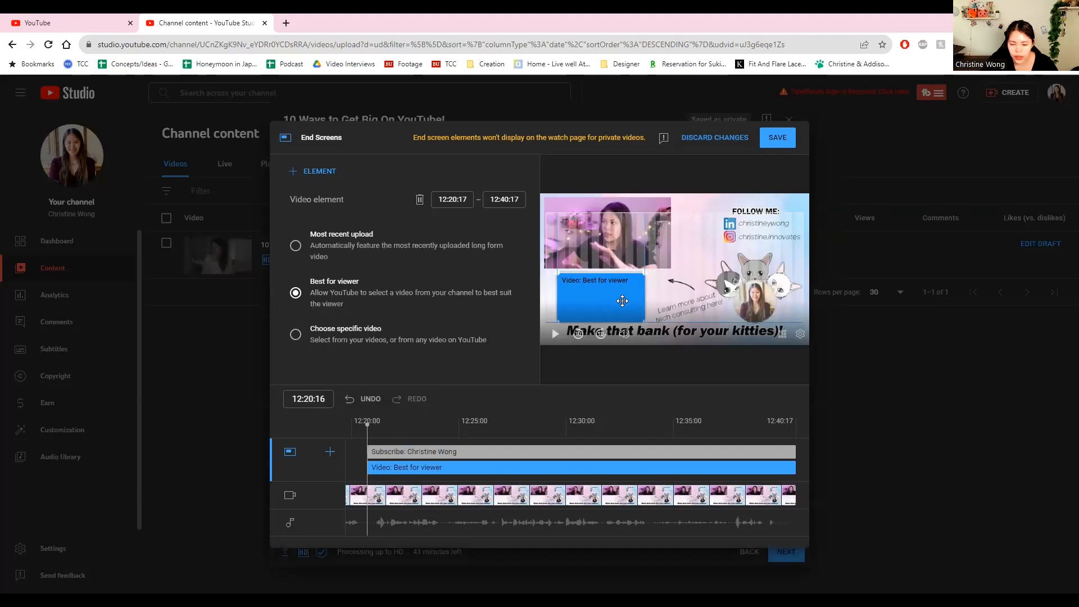
click(769, 136)
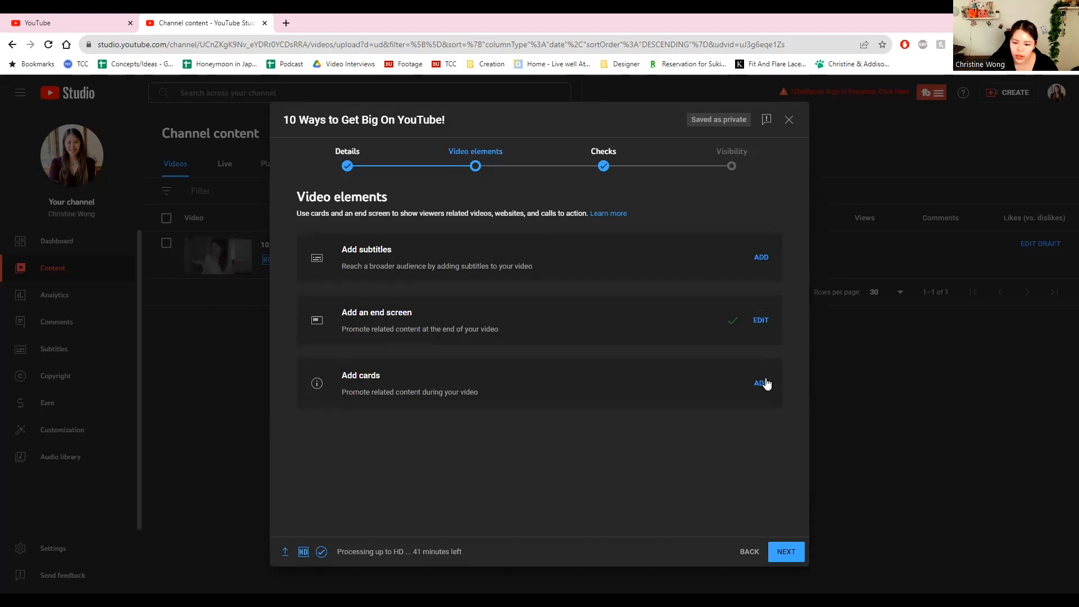
Add a video card at 02:13:03 linking to the LINKEDIN profile optimization video, found by searching other channels for the creator's name
click(765, 383)
click(436, 439)
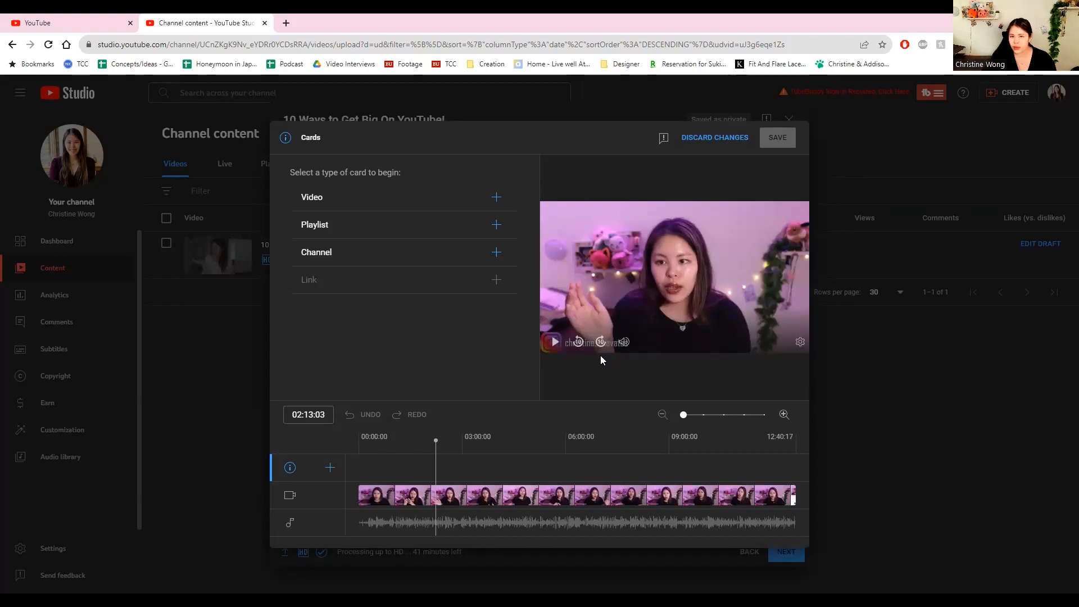
click(479, 211)
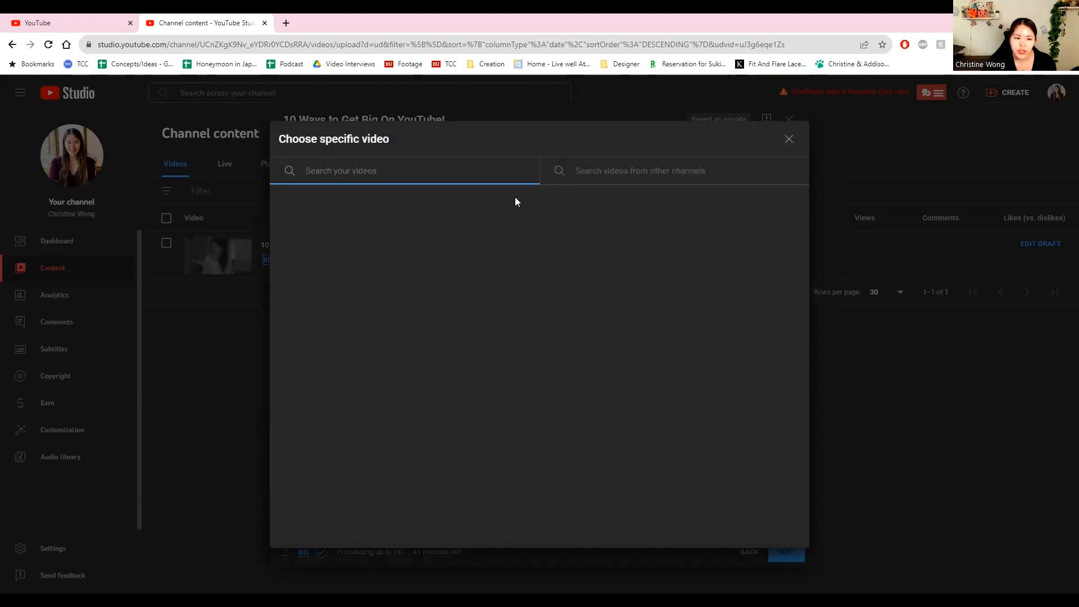
click(620, 161)
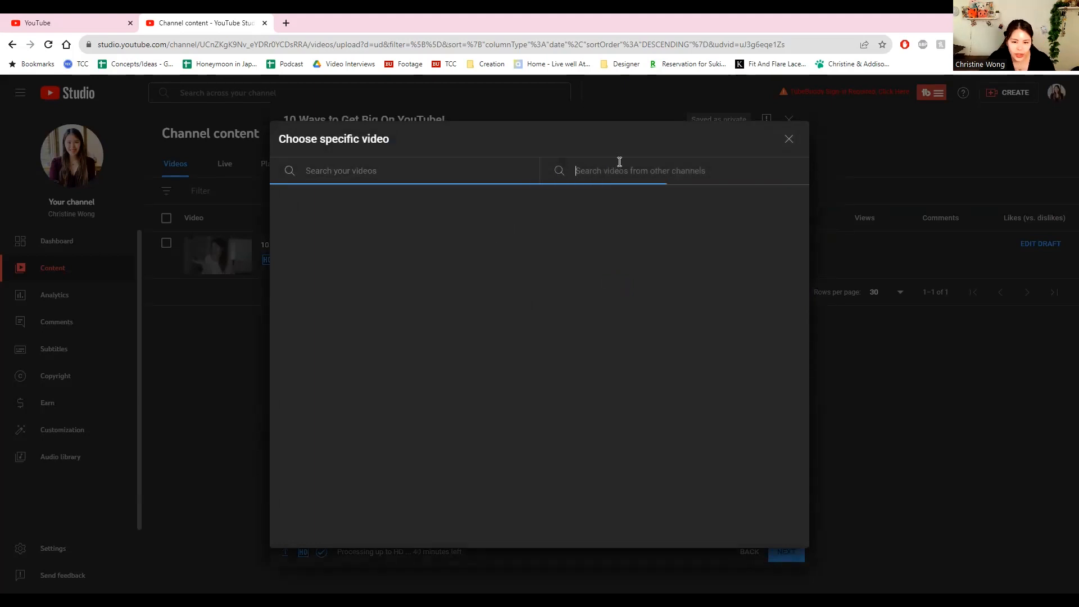
text(christine wong)
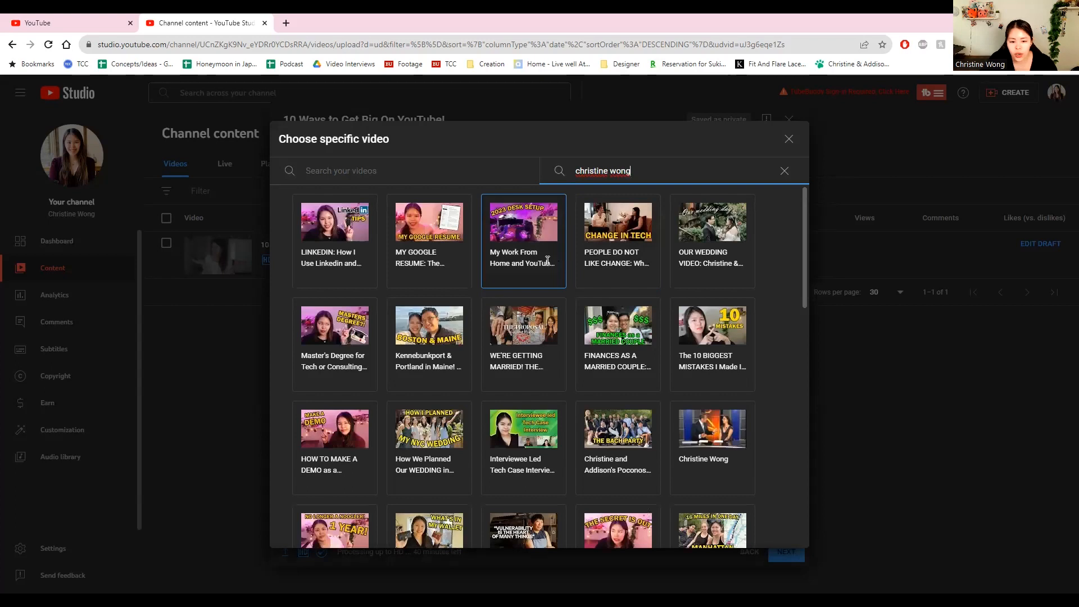
click(340, 252)
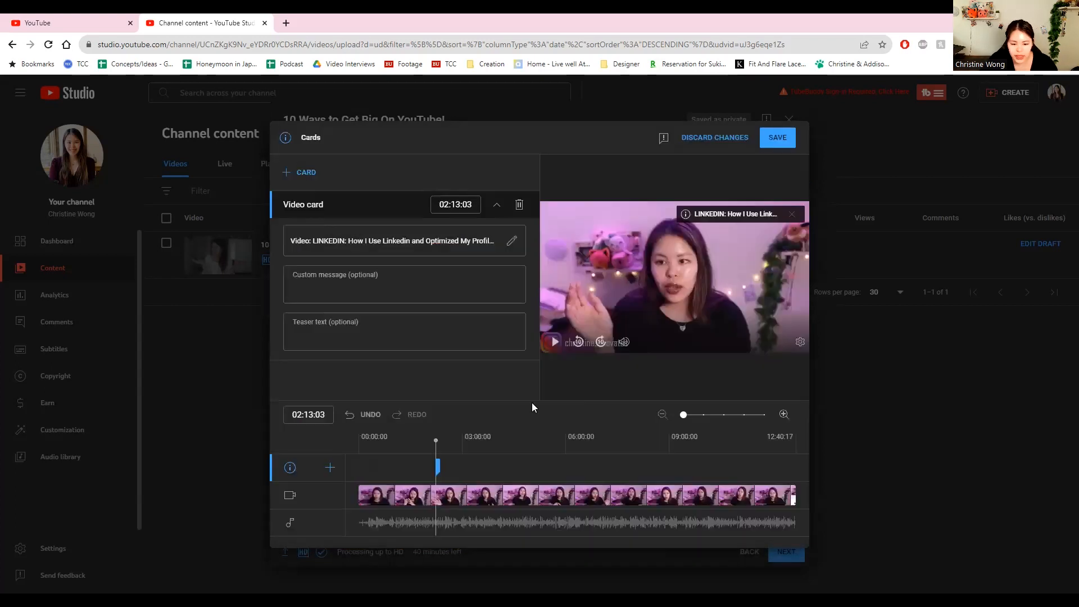
Add a playlist card at 04:48:18 for "How I got my job in Tech Consulting!", searching playlists by the creator's name
click(525, 466)
click(304, 172)
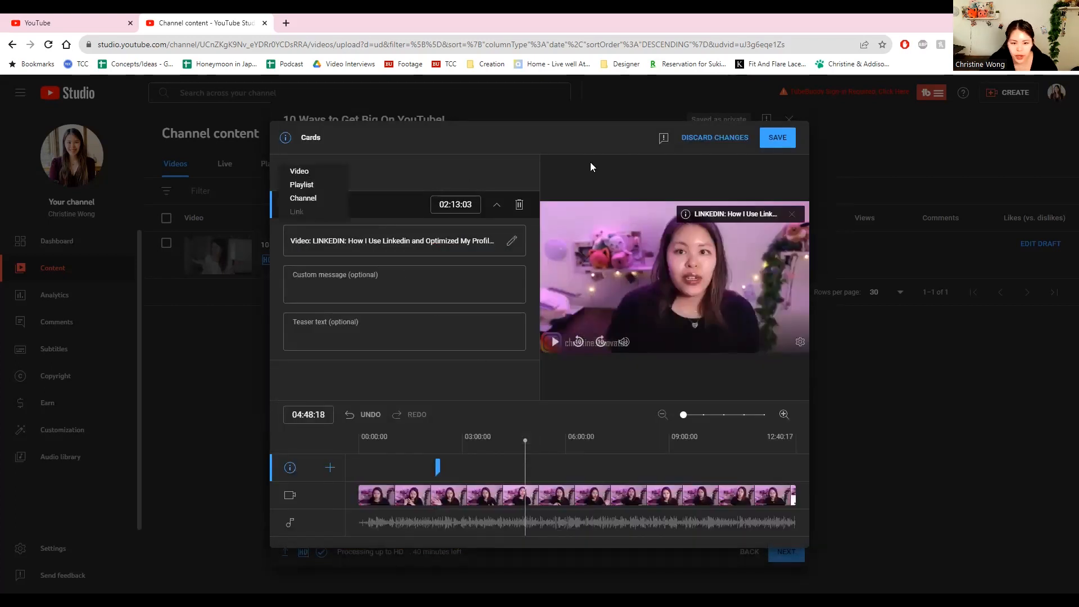
click(312, 184)
text(christine wong)
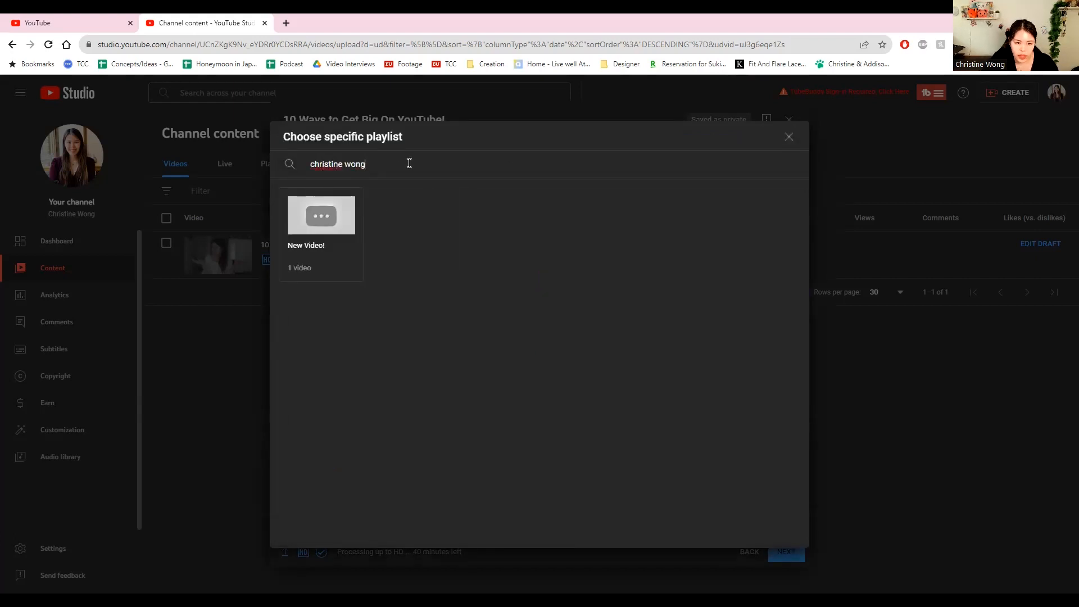
click(439, 248)
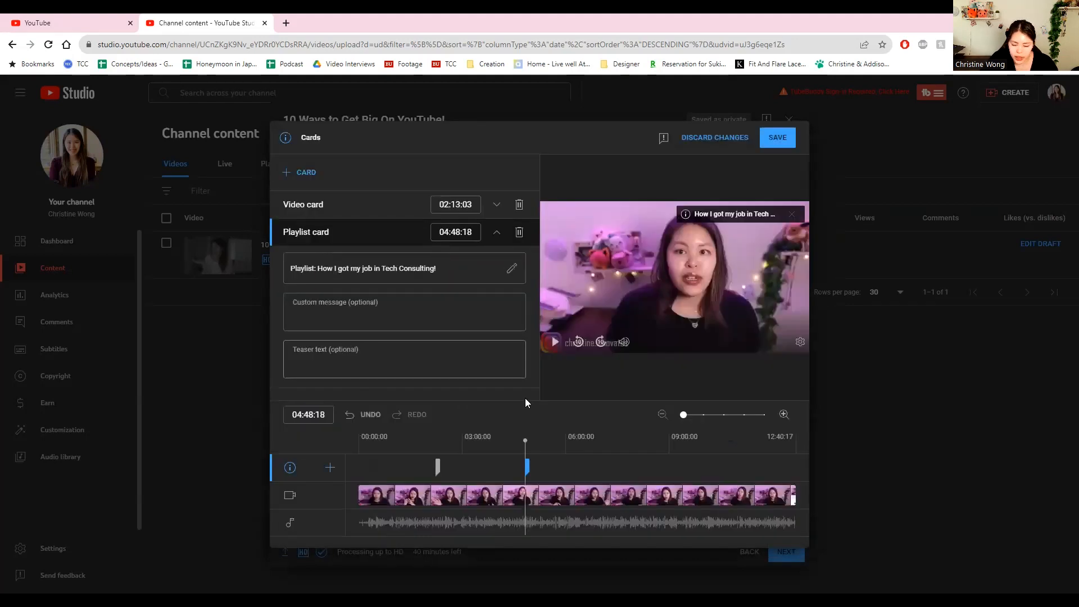
Add a channel card at 07:15:15 for the creator's channel with 8.4K subscribers, searching by the creator's name
click(607, 472)
click(288, 176)
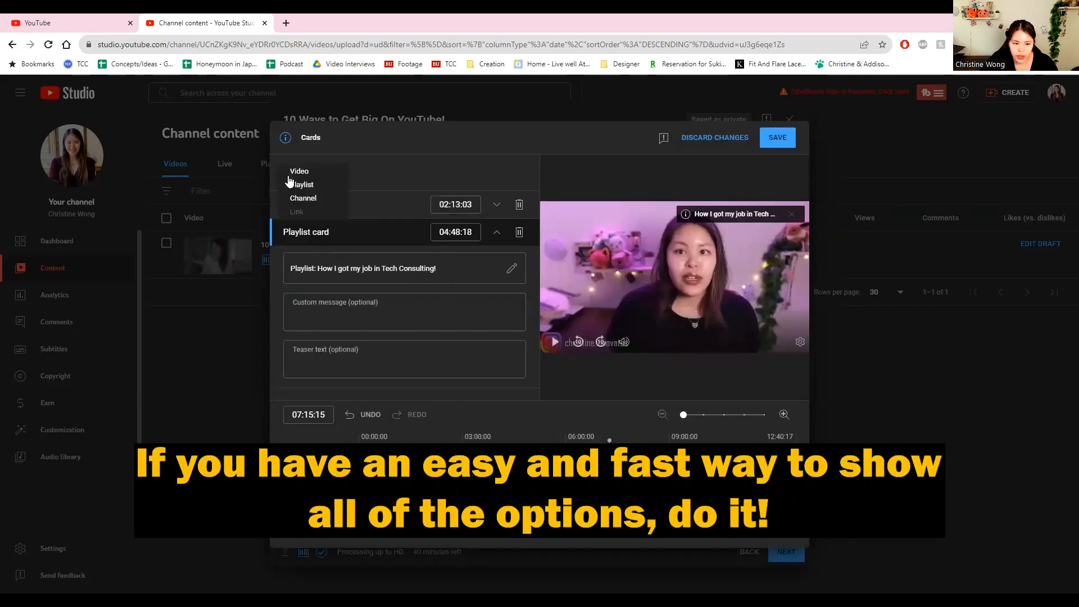
click(303, 198)
text(christine wong)
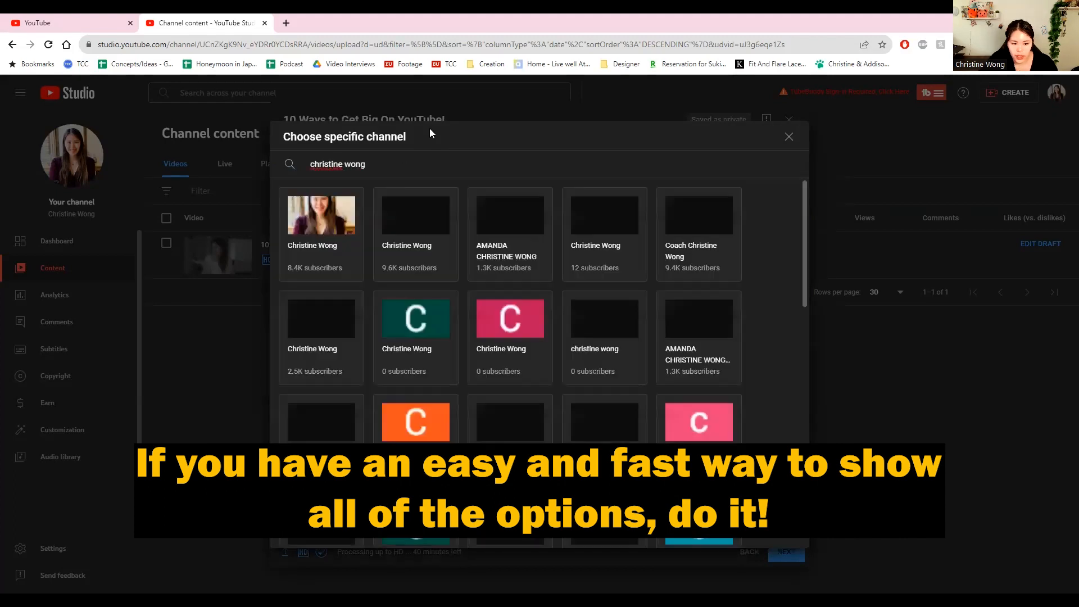
click(310, 217)
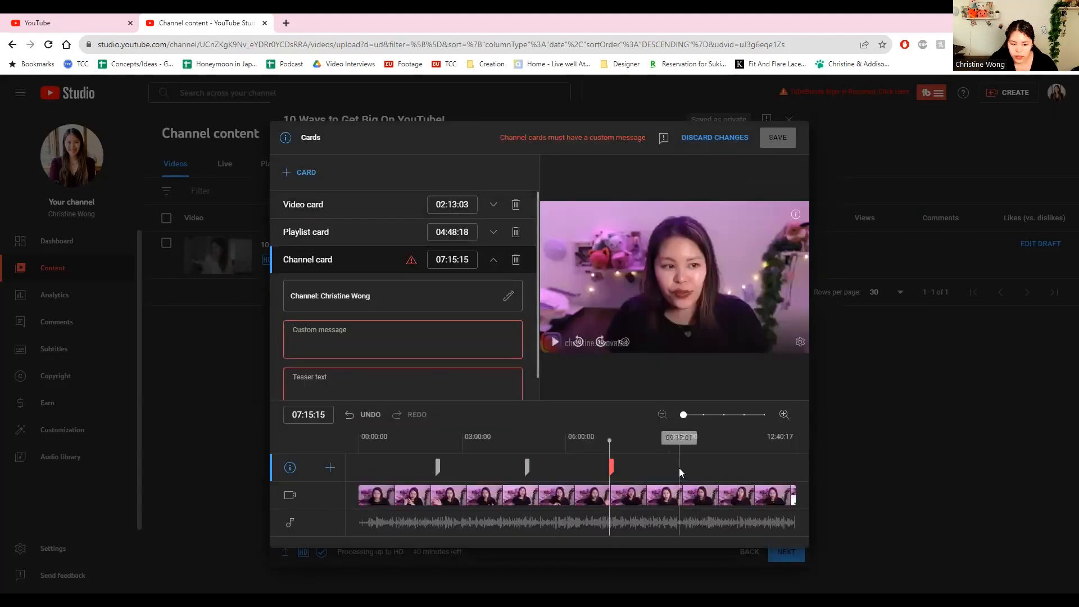
Enter "Check out my channel!" as both the custom message and the teaser text of the channel card
click(456, 336)
text(Check)
key(ctrl+a)
text(C)
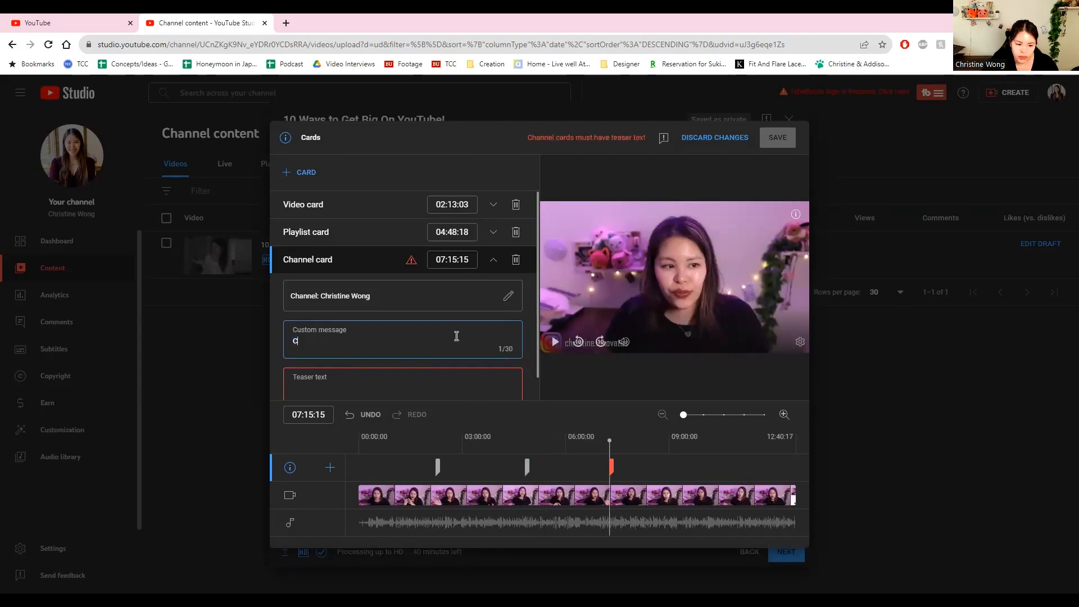
text(heck out my channel!)
key(Tab)
text(Check out my channe)
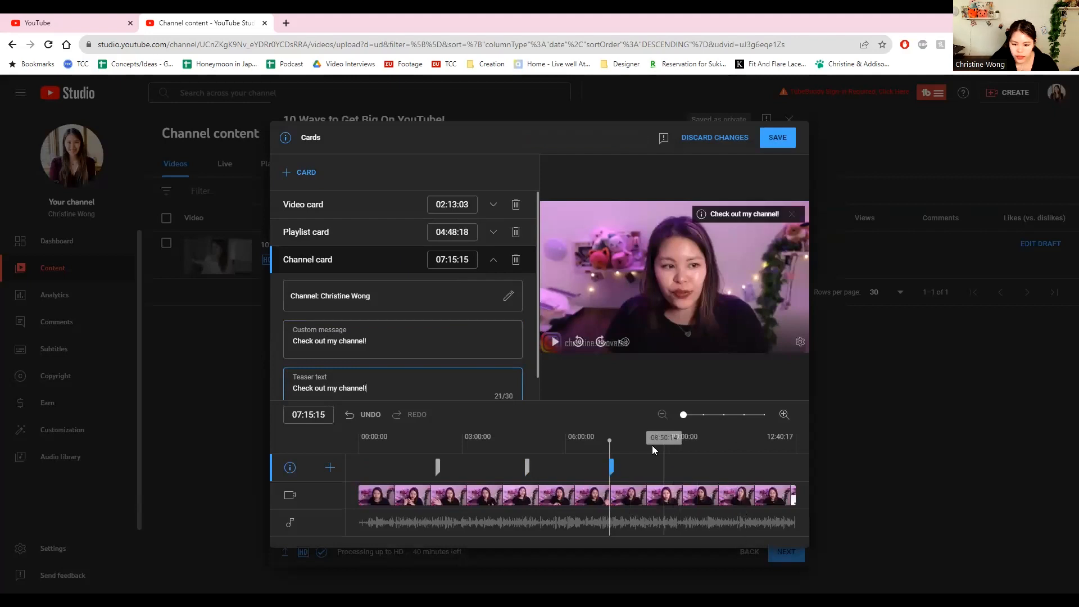
Add a video card at 09:19:23 for "HOW TO MAKE A DEMO as a Technology Consultant", searching other channels for the creator's name plus "demo"
click(681, 442)
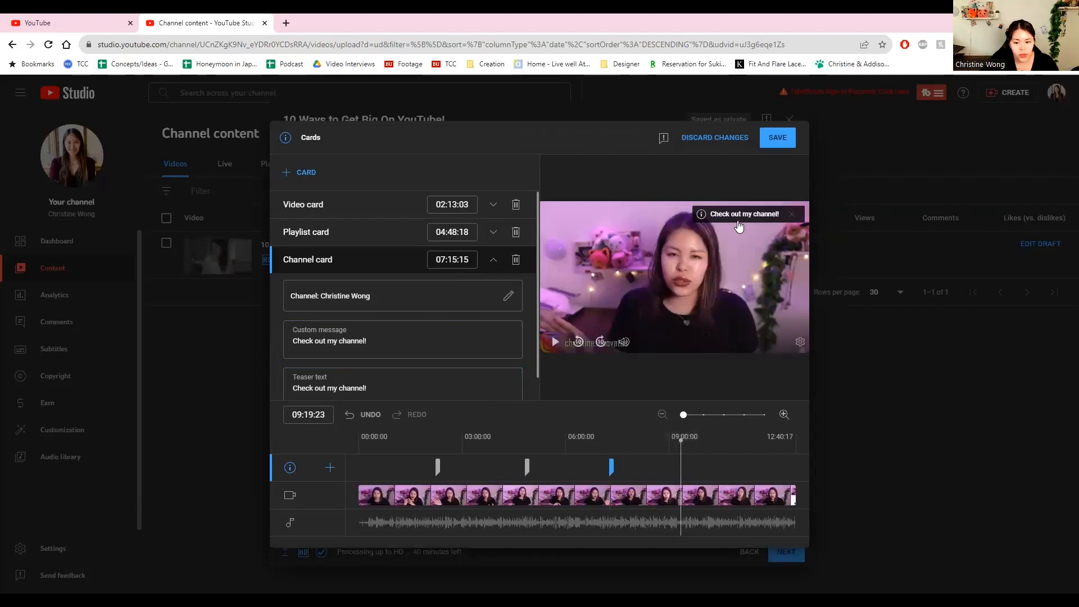
click(282, 168)
click(289, 171)
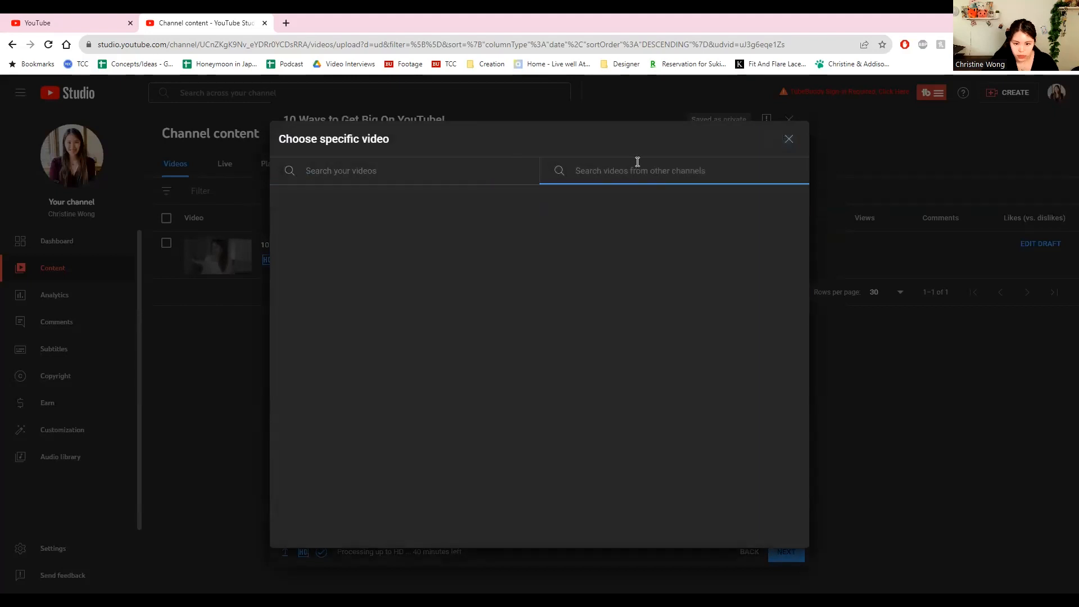
text(christin)
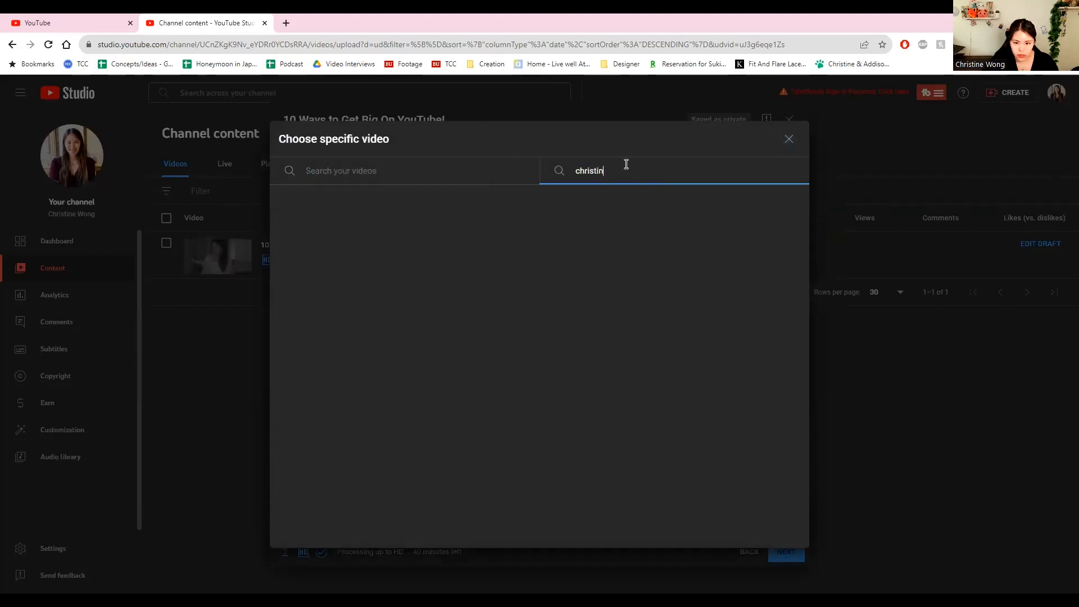
text(e wong demo)
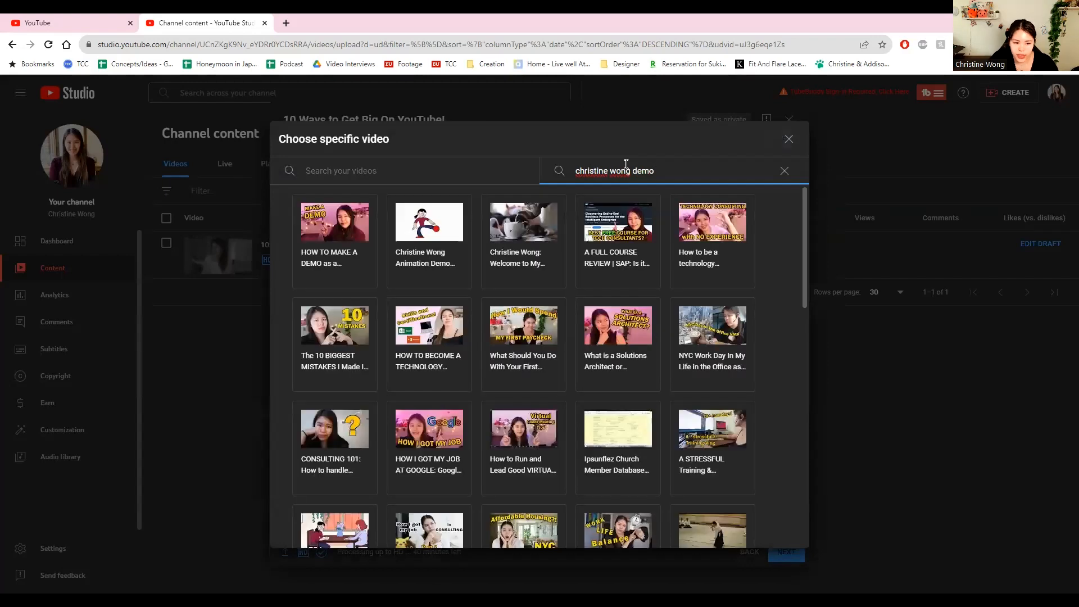
click(357, 244)
Add a video card at 11:48:18 for "How to Create a YouTube Channel...", searching other channels for "youtube tutorial", and save the cards
click(765, 471)
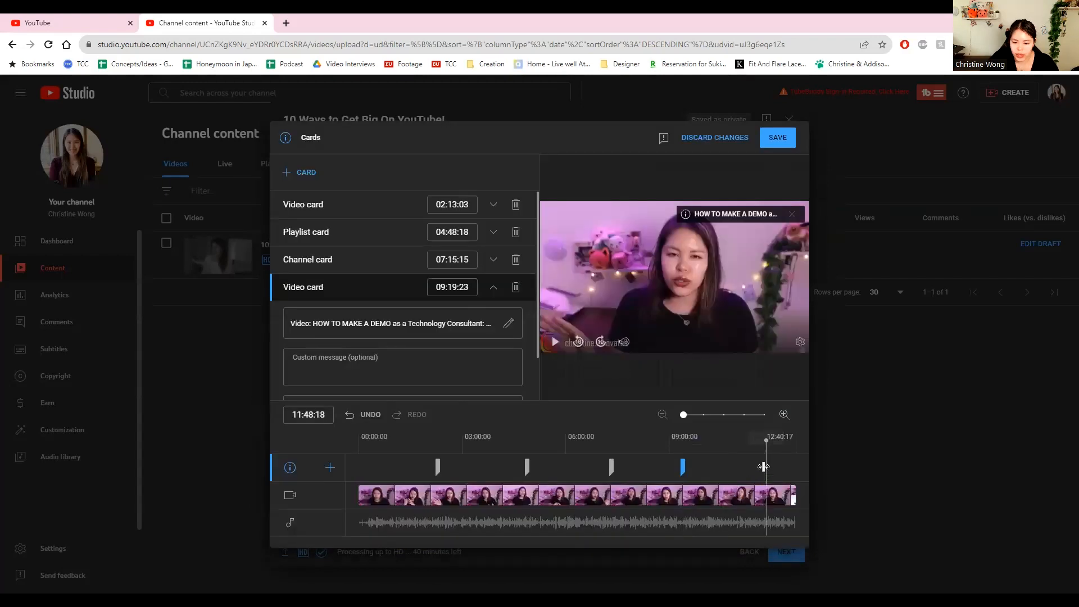
click(306, 172)
click(314, 168)
click(706, 175)
text(youtube tutorial)
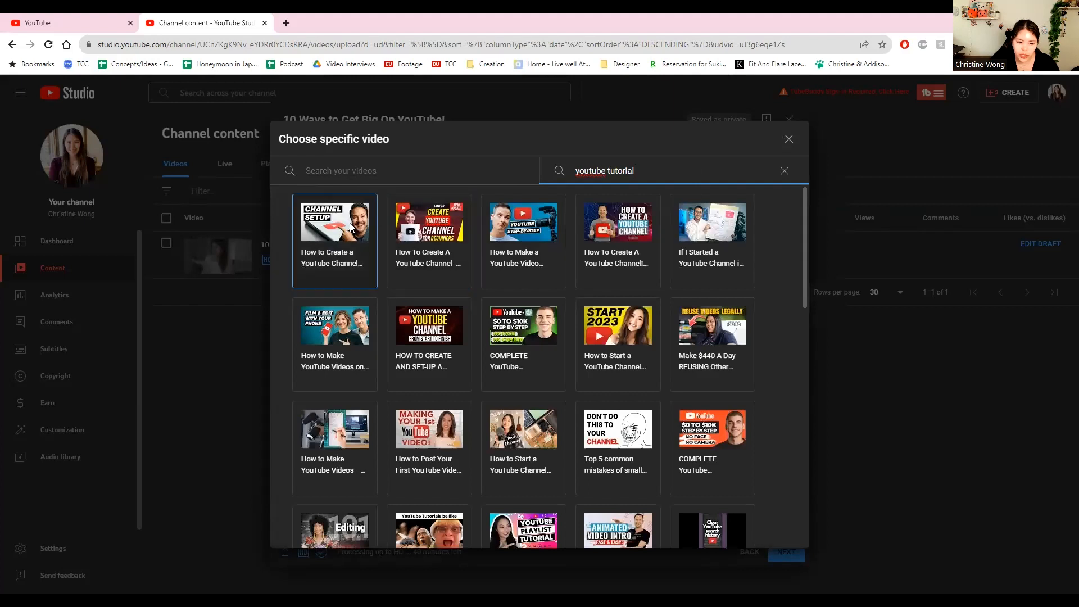
click(785, 139)
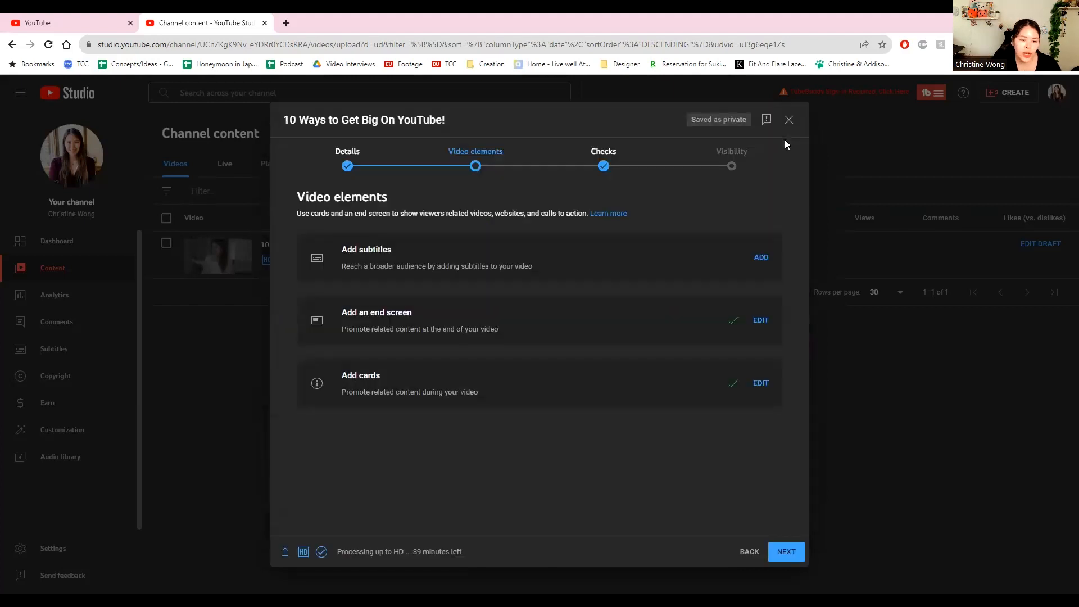
Go to the Visibility stage, choose Public and check the explanation of the instant Premiere option
click(730, 168)
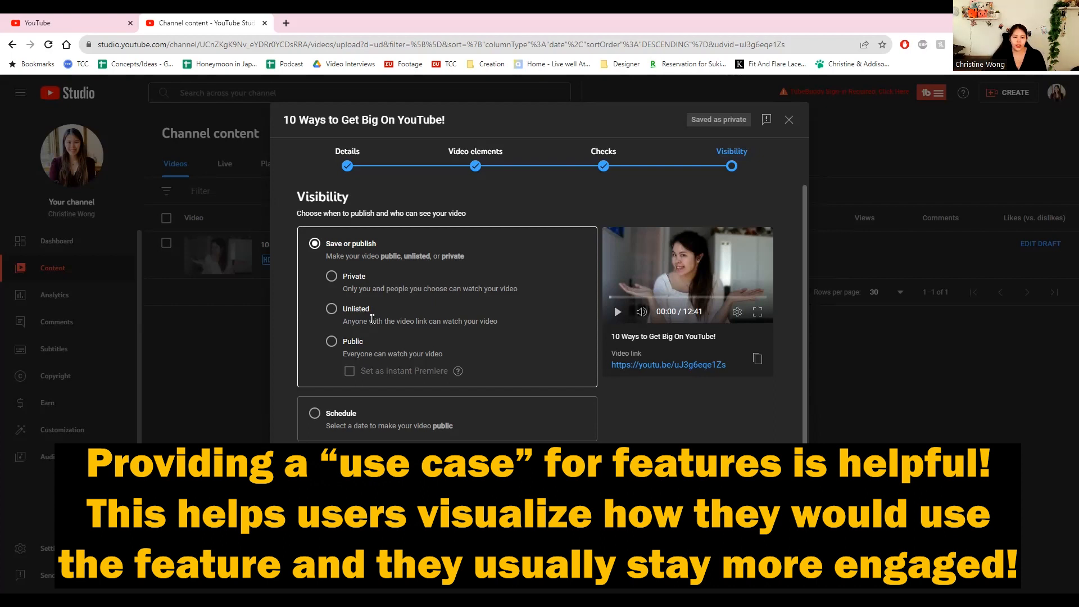
click(361, 344)
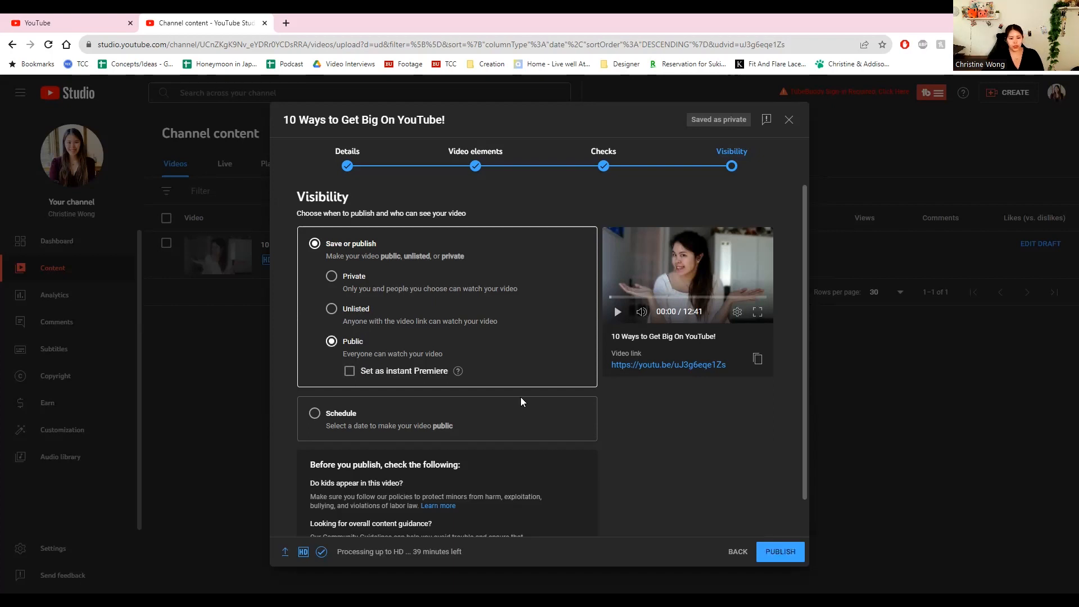
mouse_move(460, 373)
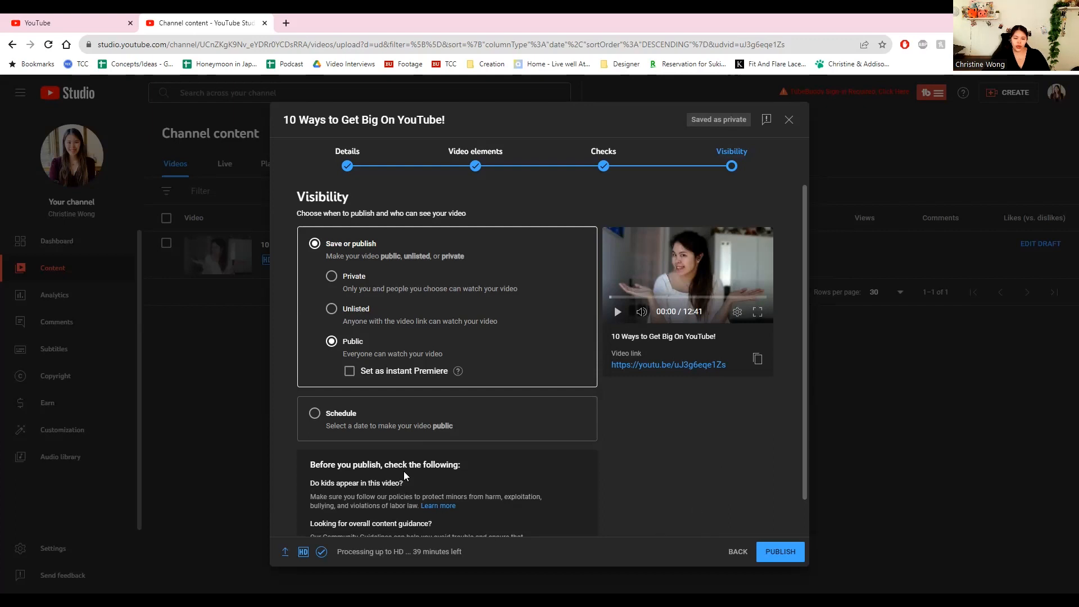
Try the Schedule option, check its time zone information, and switch back to Save or publish
click(334, 421)
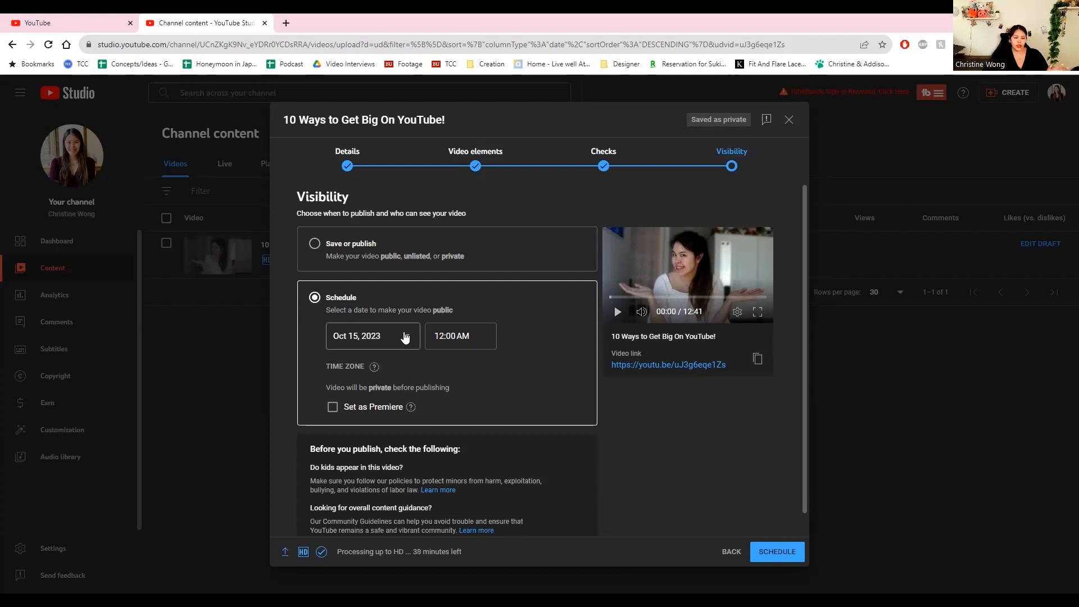
mouse_move(372, 368)
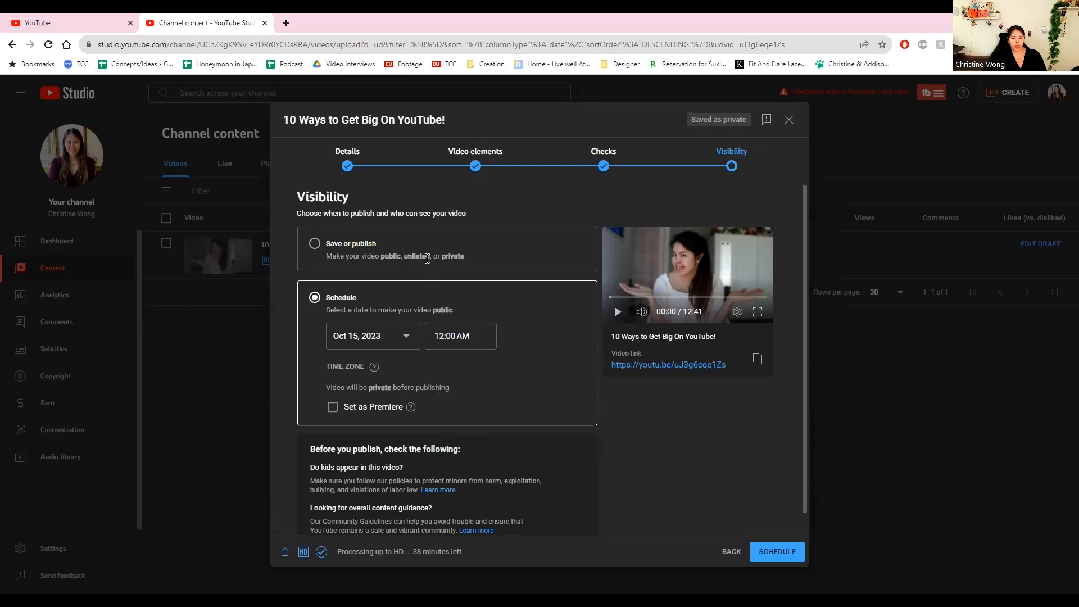
click(353, 245)
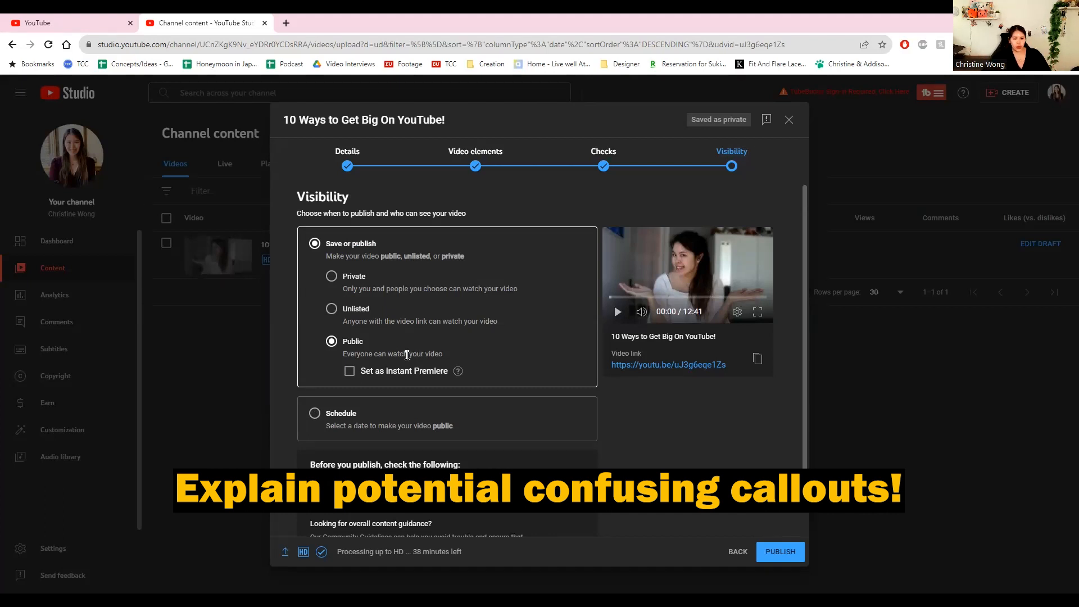
Set the video's visibility to Unlisted and publish it
scroll(406, 357, down, 1)
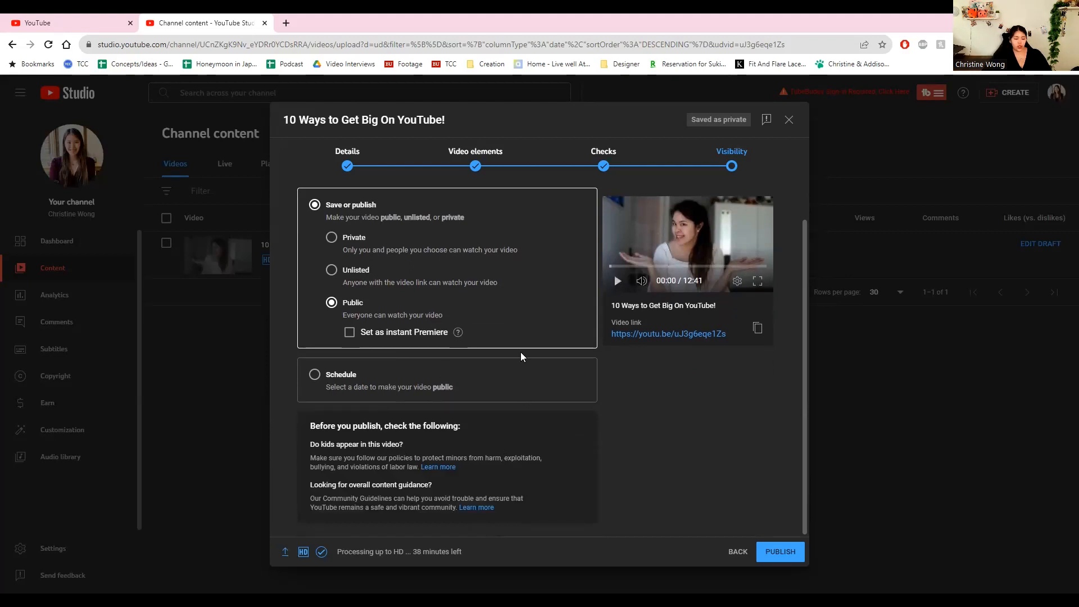
click(333, 271)
click(786, 552)
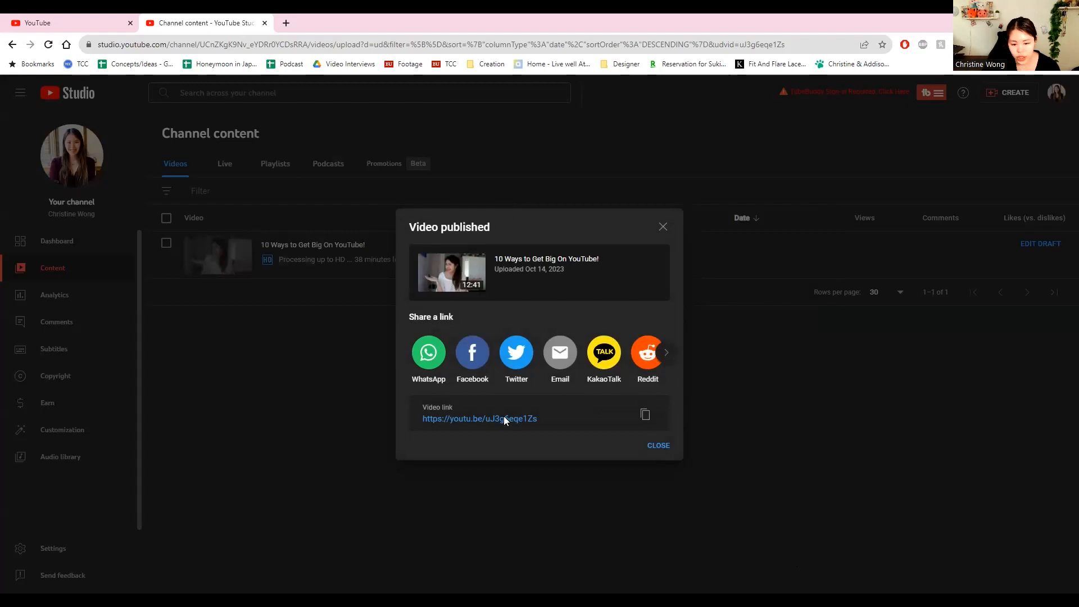
Open the published video's watch page from its link, pause playback and expand the description to review it
click(483, 420)
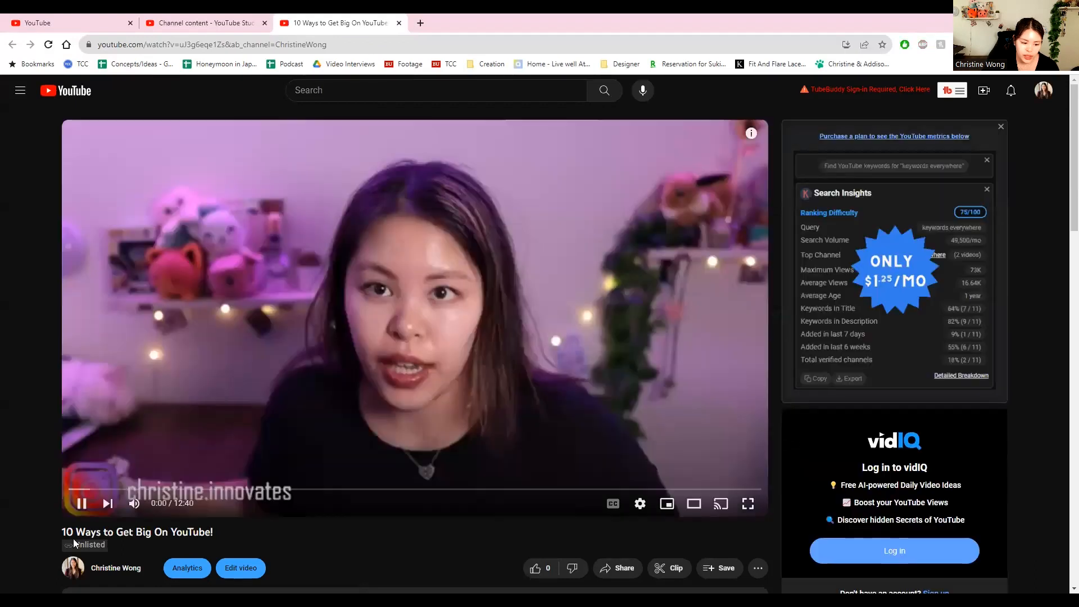
key(space)
scroll(139, 544, down, 4)
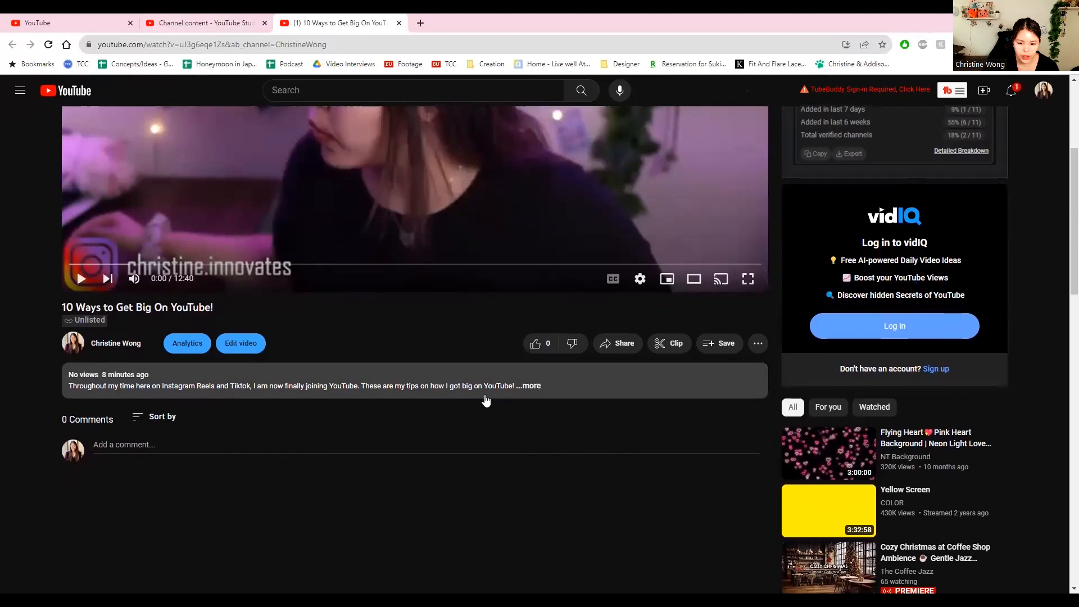
click(490, 387)
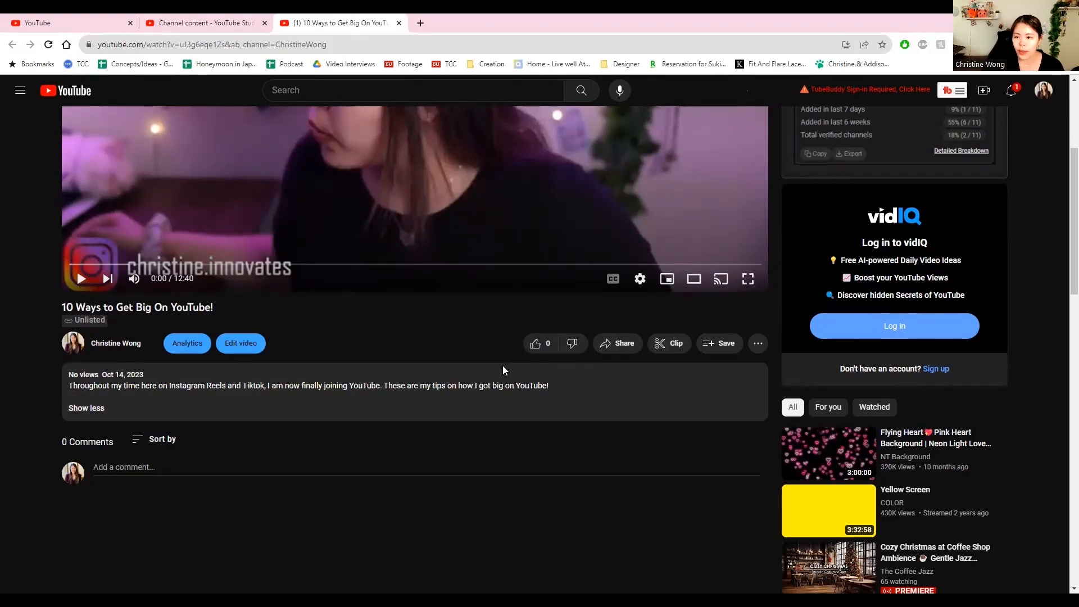
Open the video for editing, review its details page, and view its analytics overview and available time periods
click(242, 346)
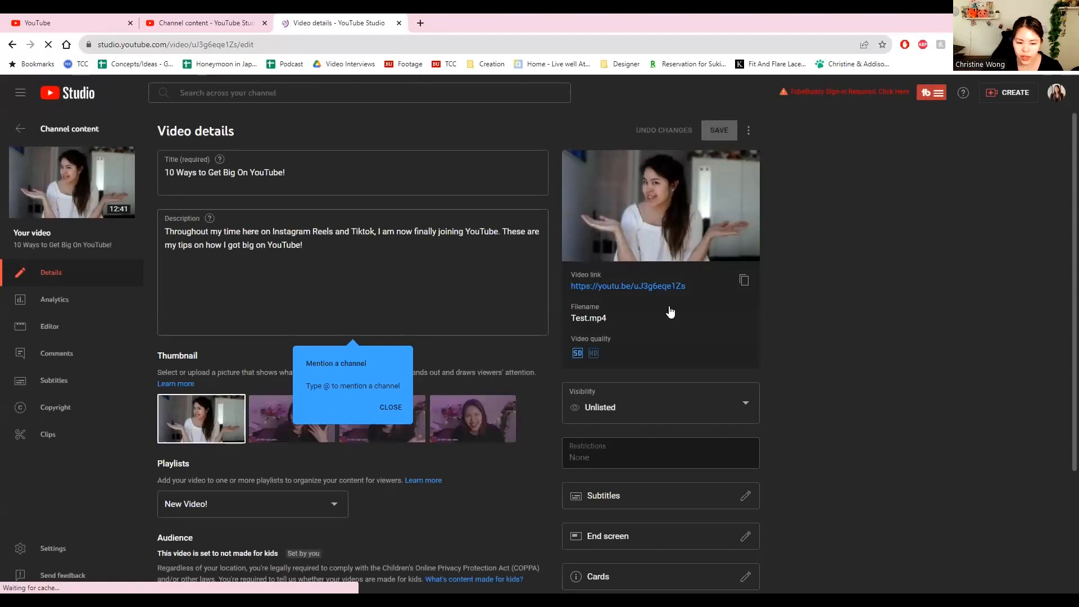
scroll(671, 310, down, 3)
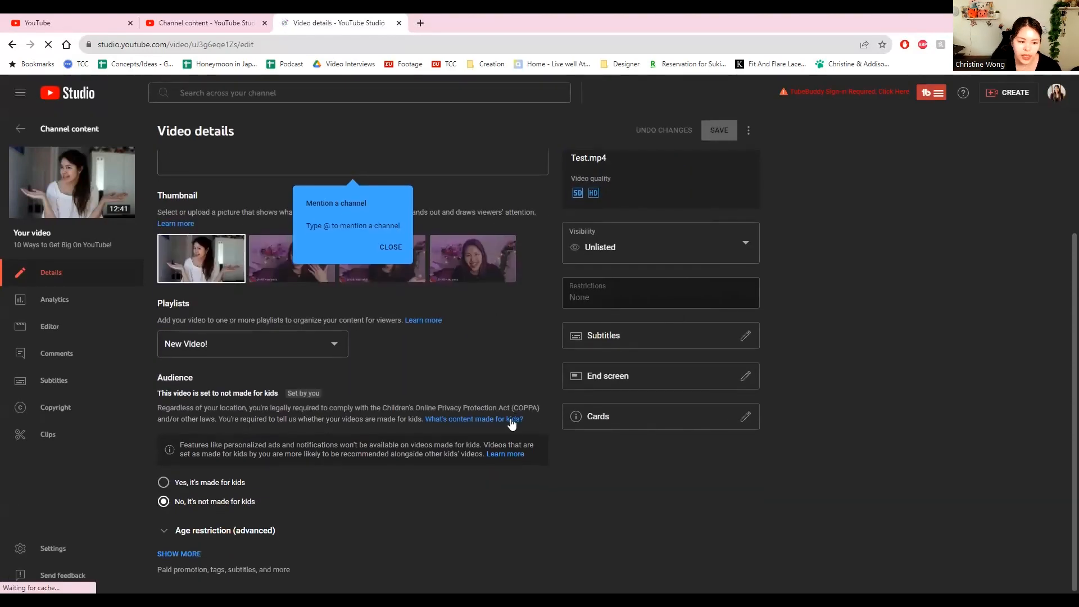
click(83, 309)
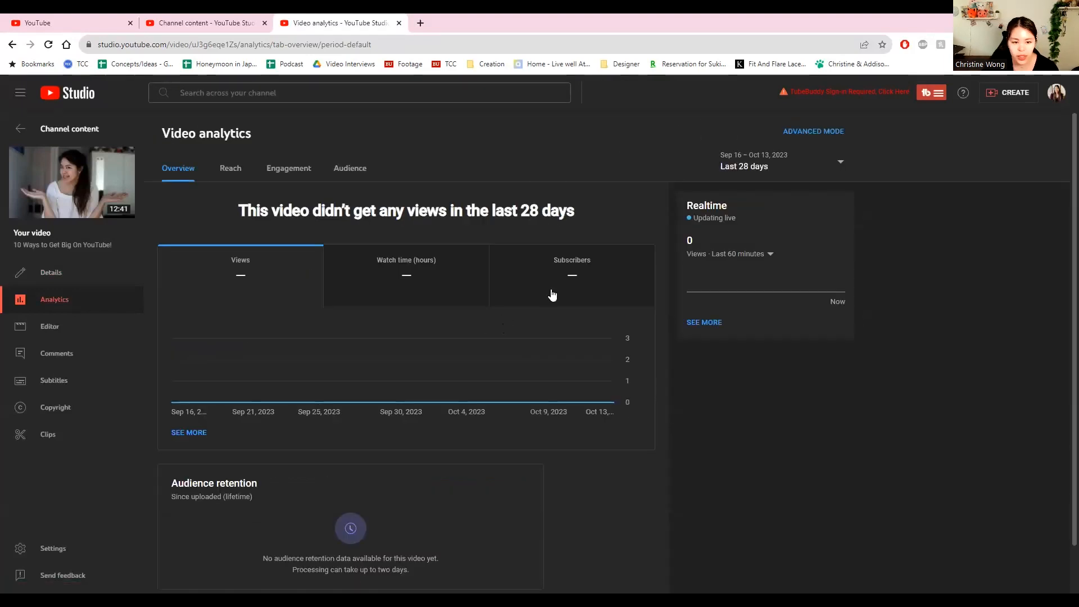
click(796, 173)
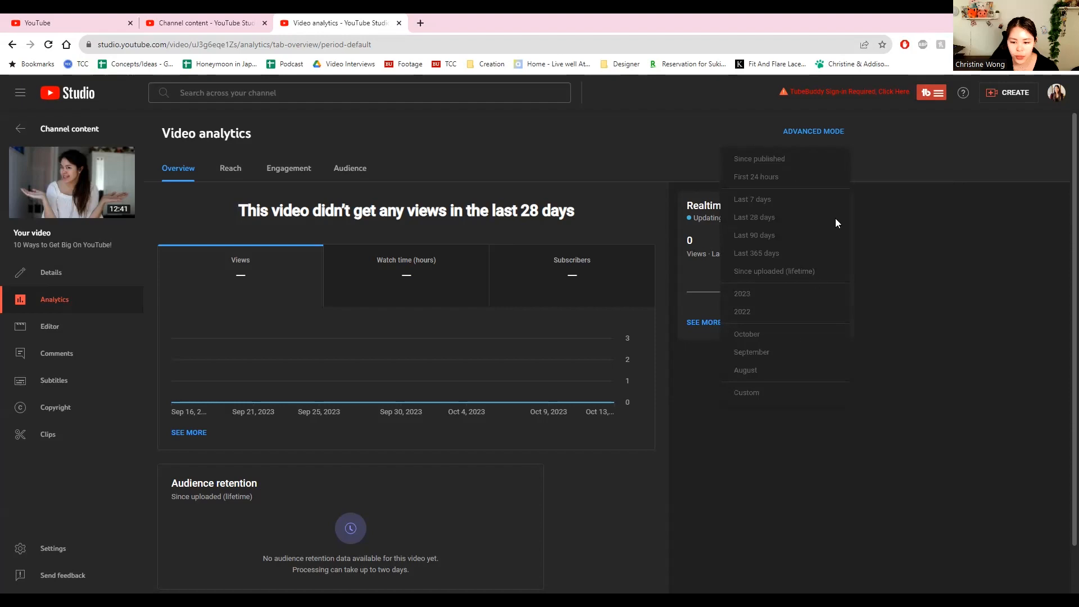
click(885, 213)
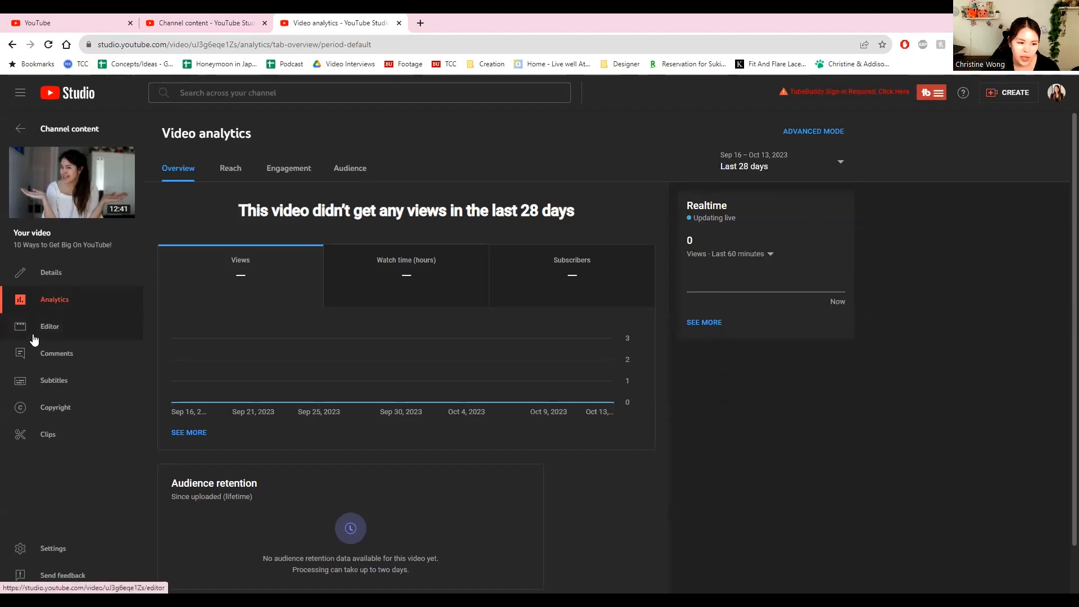
Look at the video's editor timeline and its comments page, closing the tip about likely spam comments
click(33, 332)
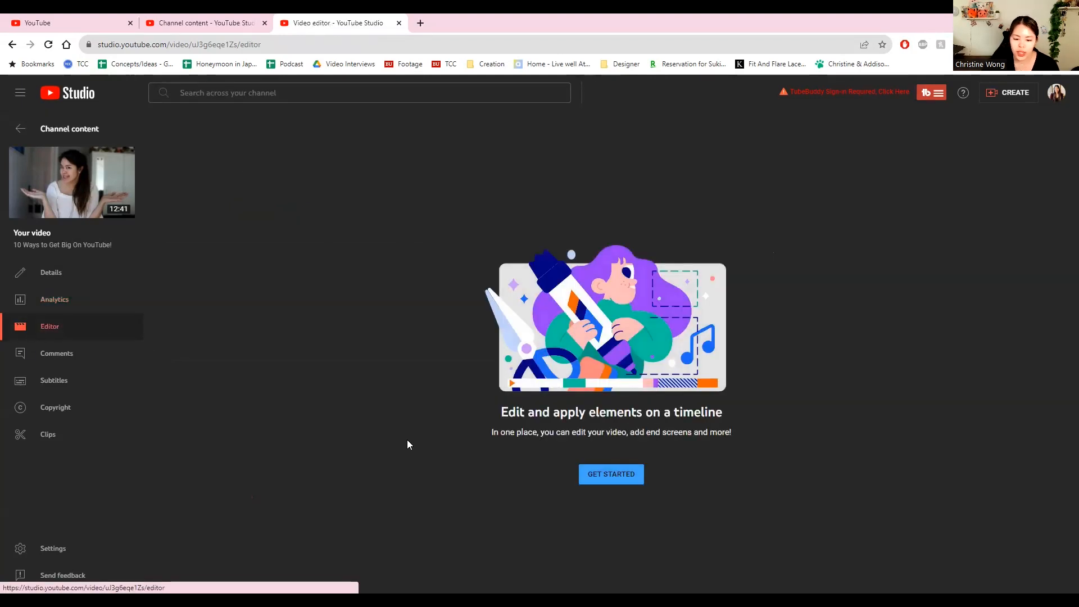
click(610, 475)
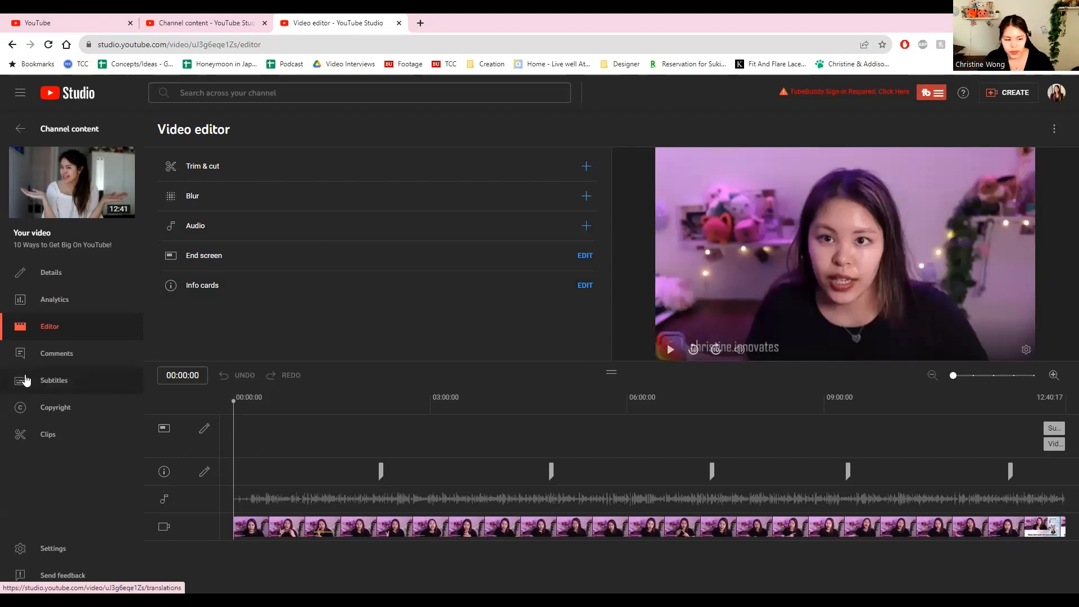
click(54, 360)
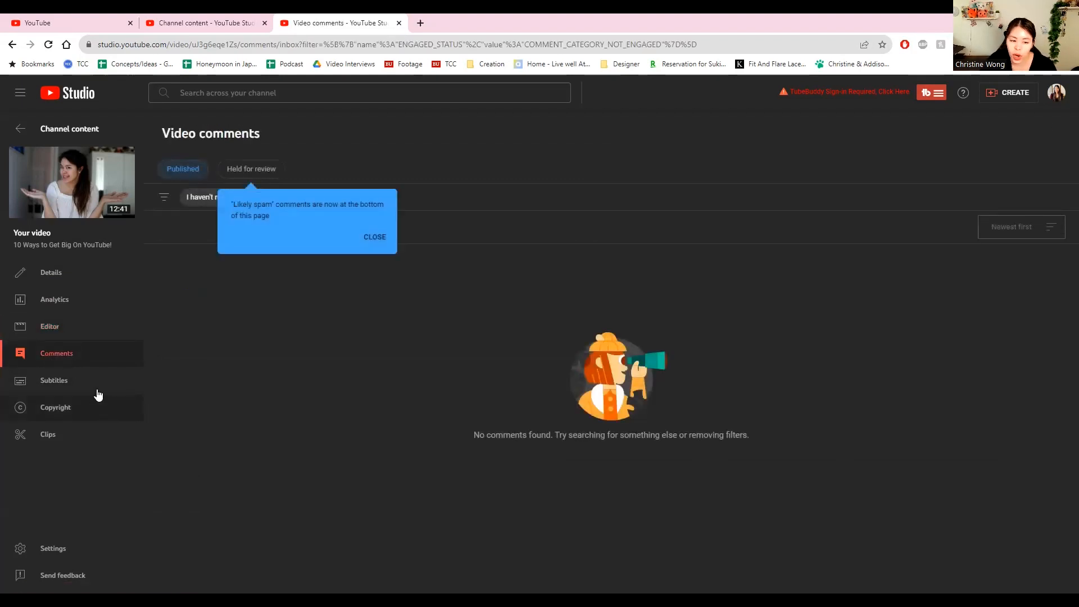
click(368, 237)
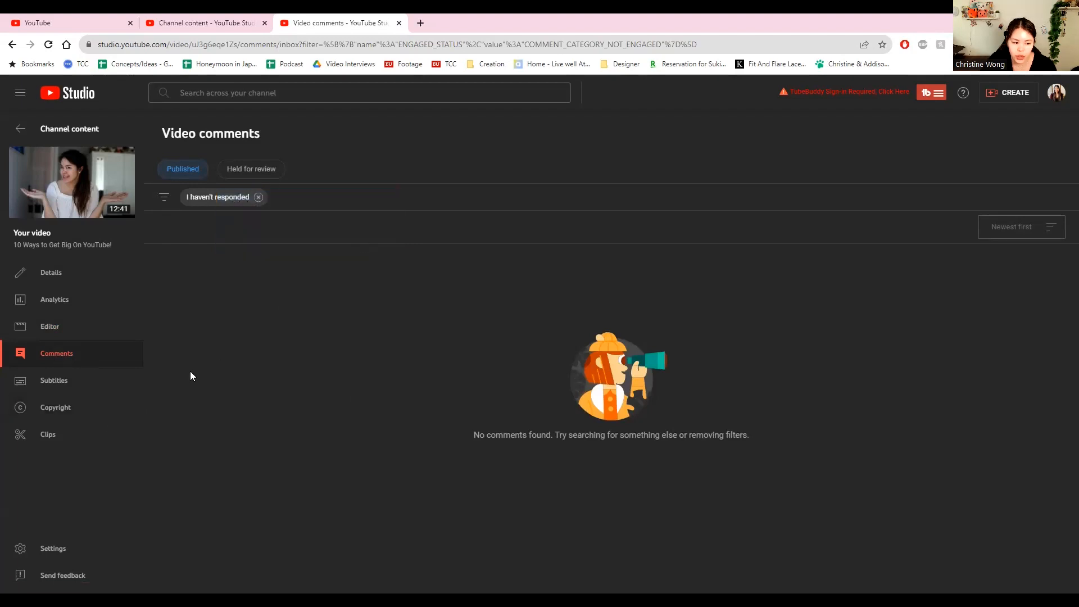
Check the video's copyright status and clips, and return to the channel content
click(72, 406)
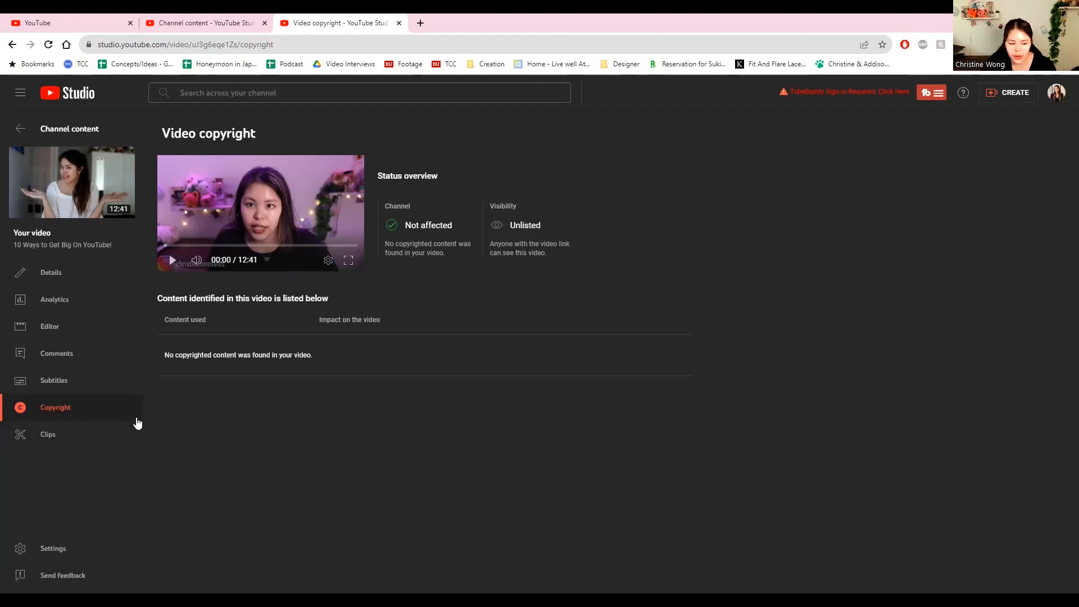
click(80, 434)
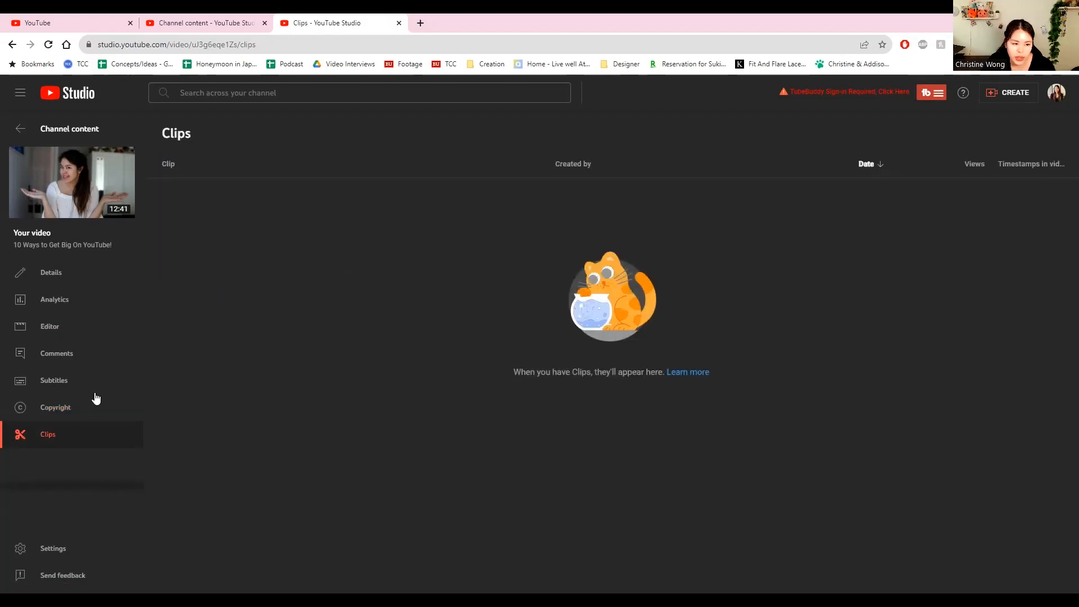
click(49, 140)
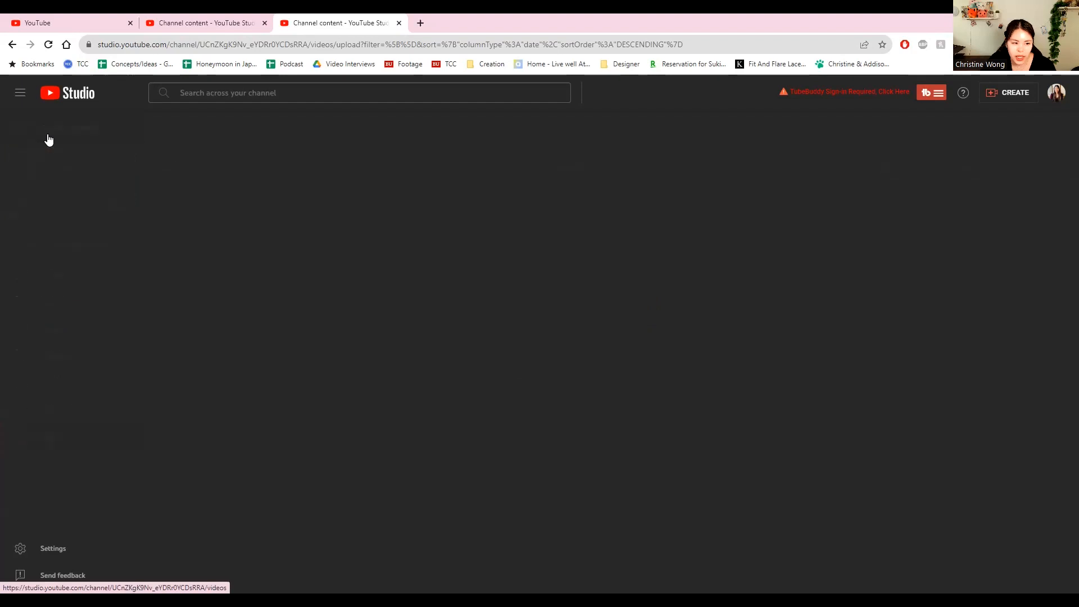
View the channel analytics overview and the time periods available for it
click(79, 295)
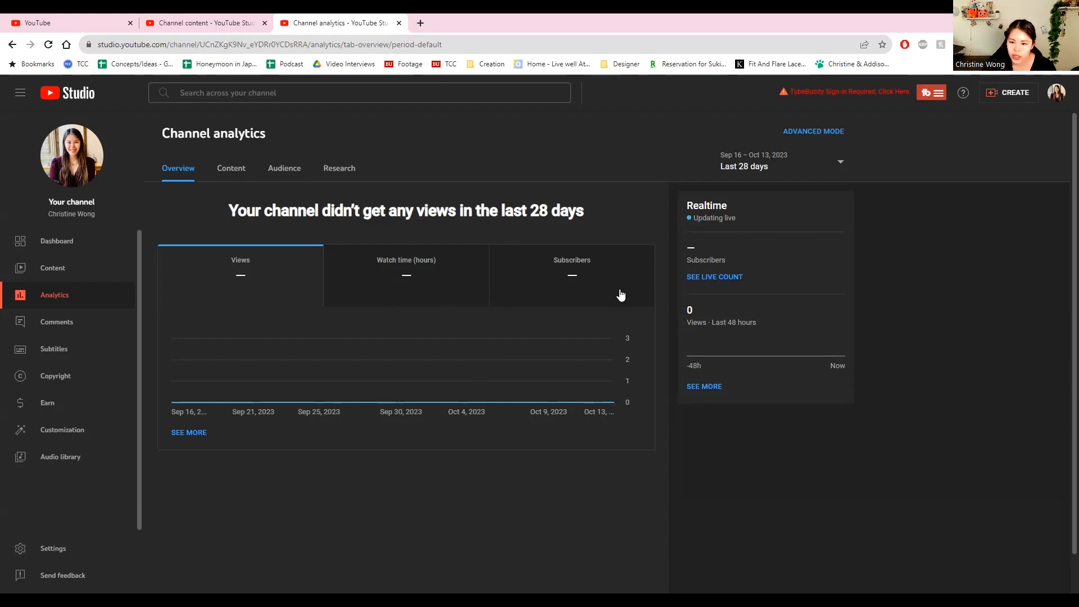
click(787, 172)
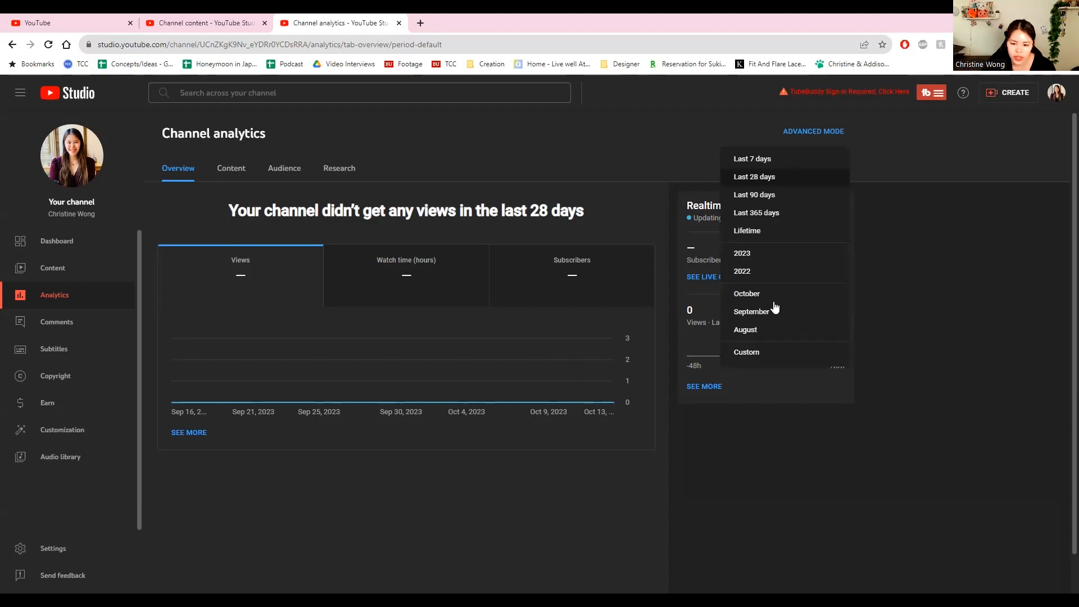
click(907, 224)
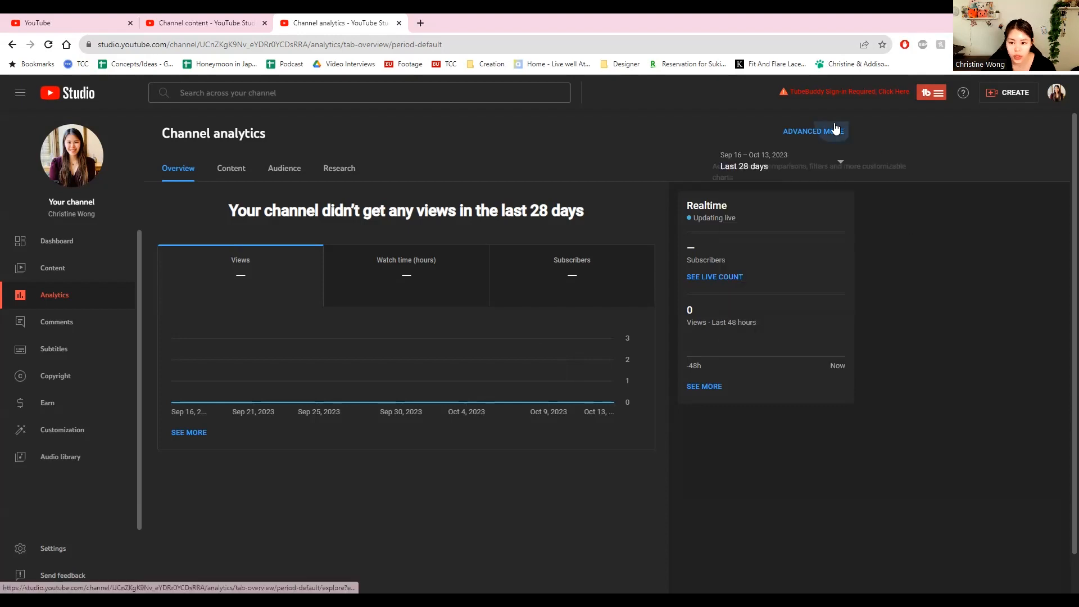
Examine the advanced channel analytics by cities, viewer age, viewer gender and playback location, and close the advanced view
click(834, 128)
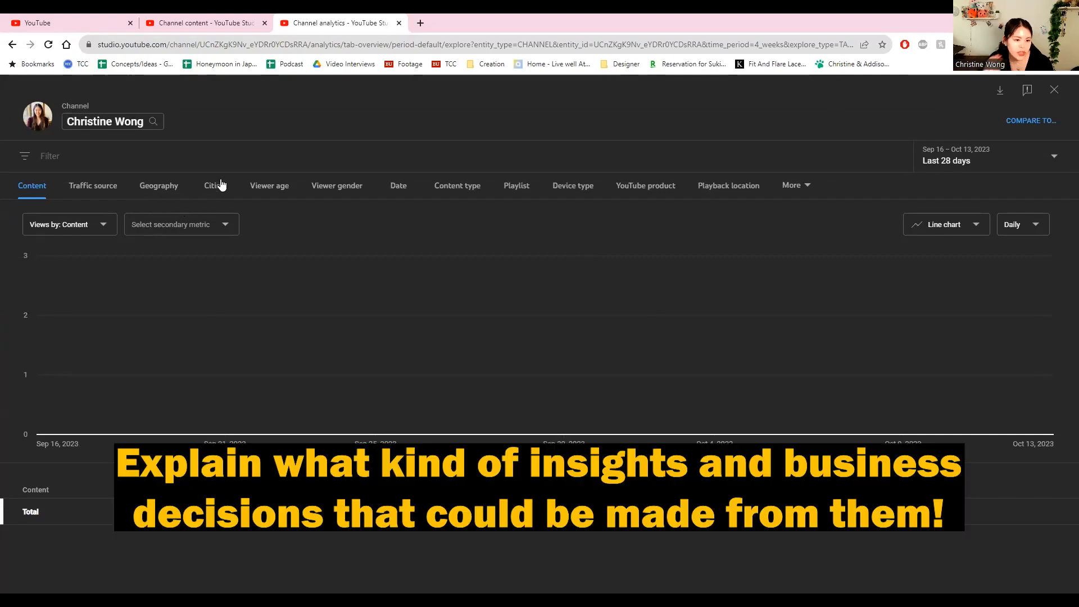
click(213, 186)
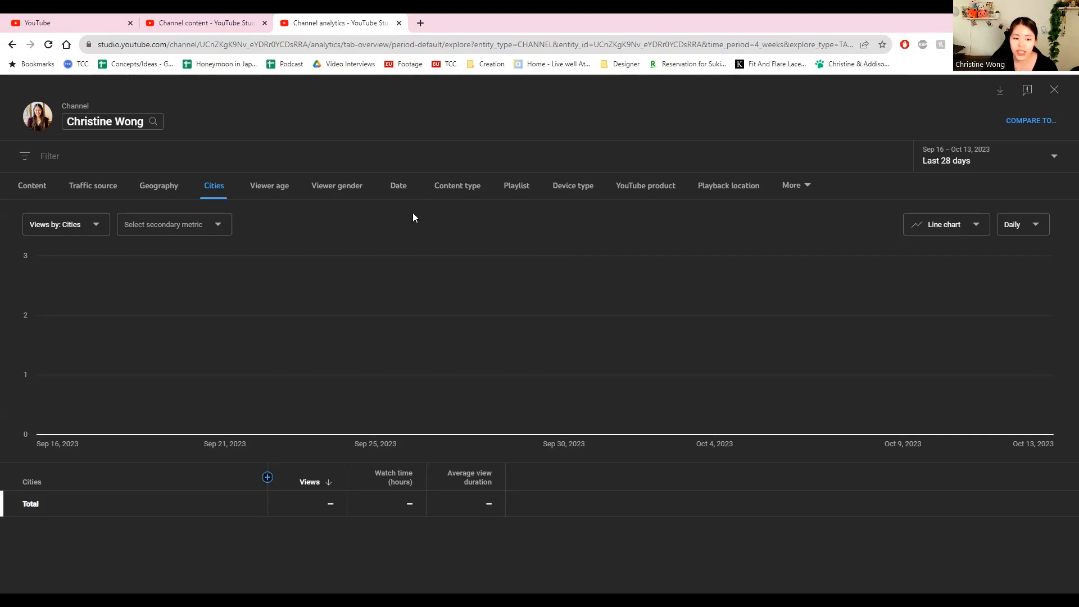
click(284, 187)
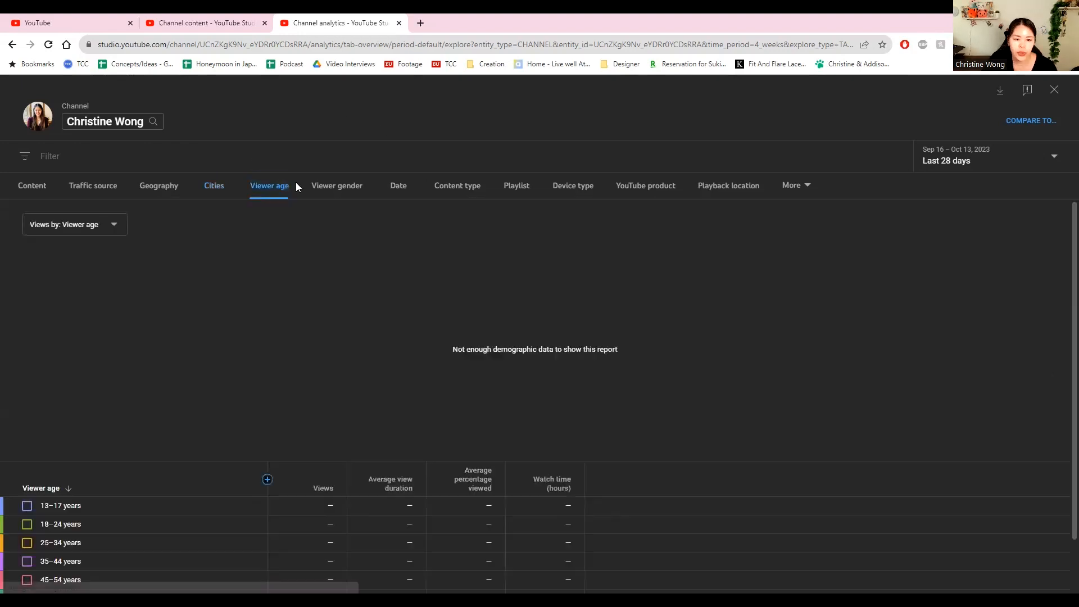
click(315, 185)
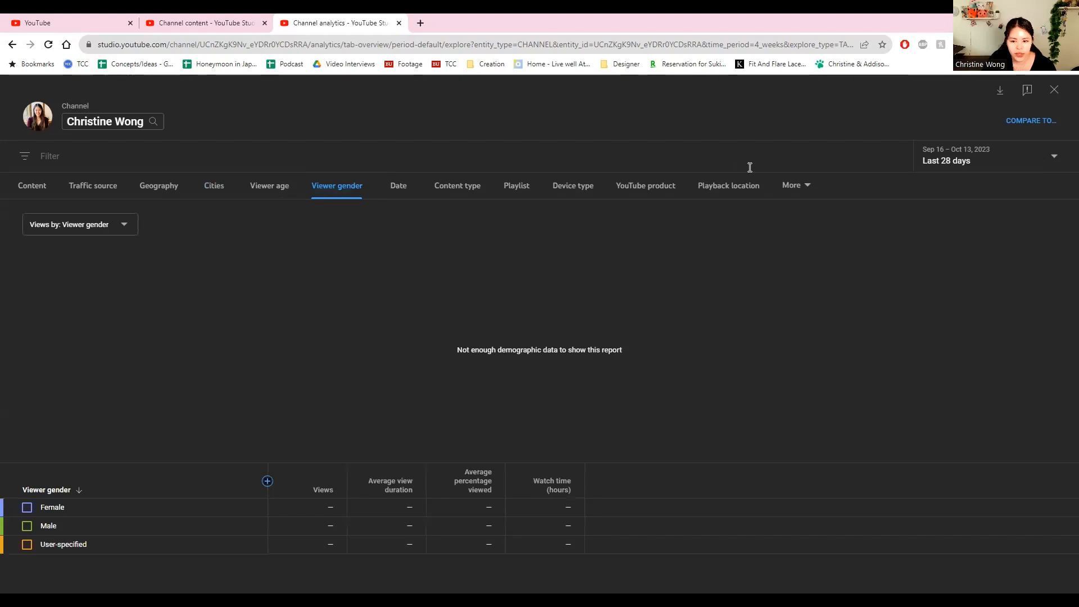
click(711, 191)
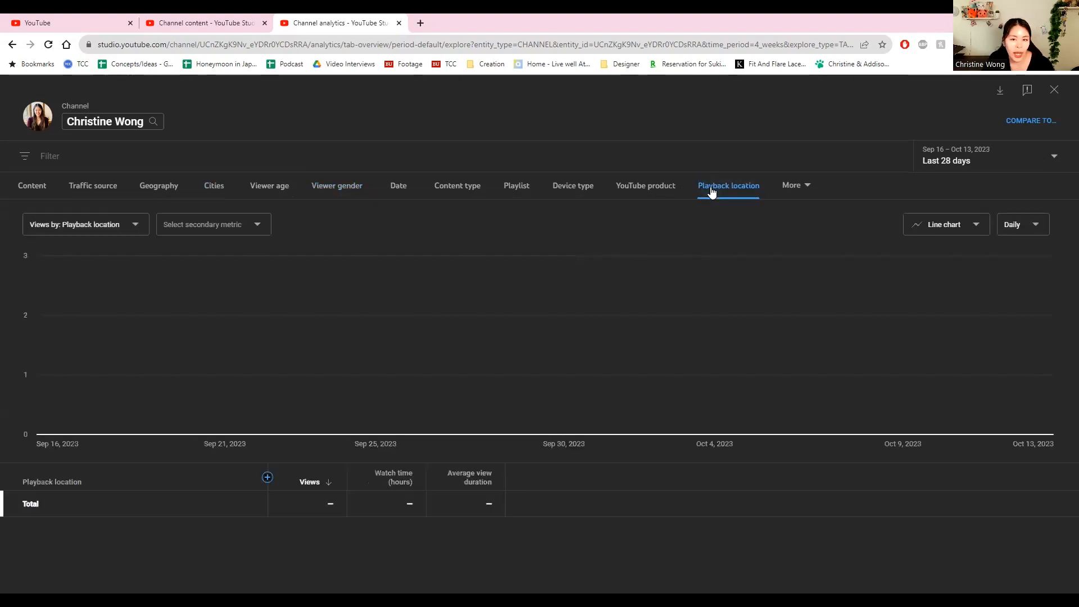
click(1054, 91)
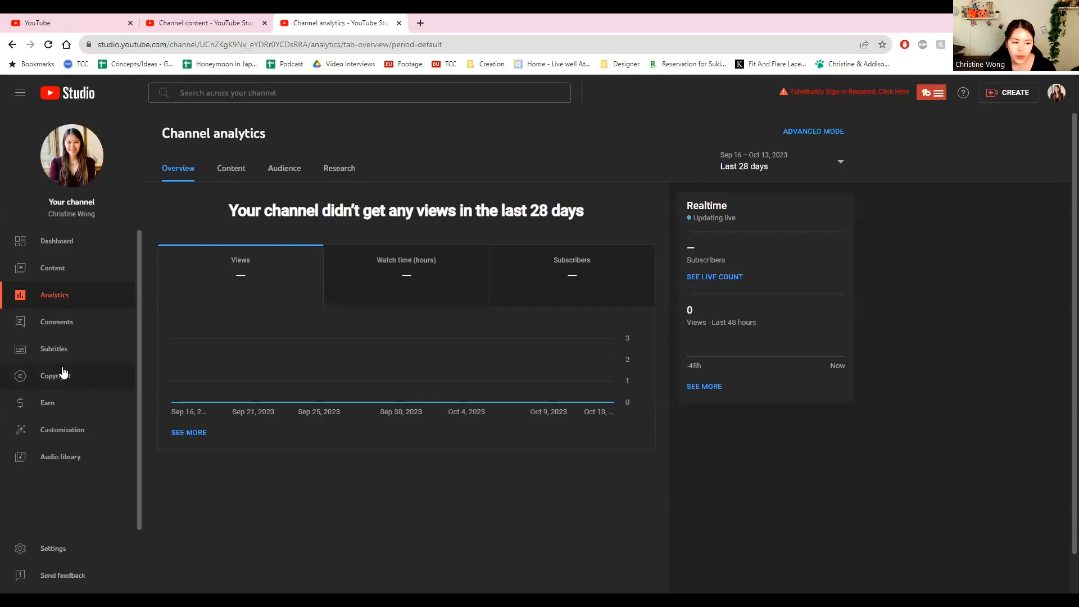
Close the earning introduction and review the channel's monetization benefits, the eligibility requirements of both milestones, and the creator support resources
click(58, 403)
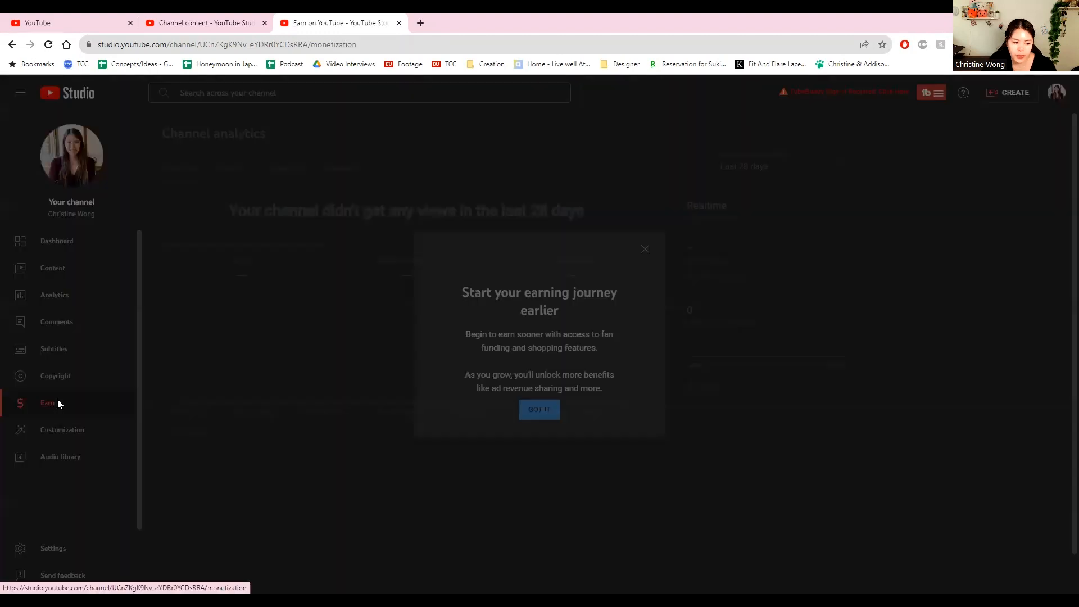
click(643, 184)
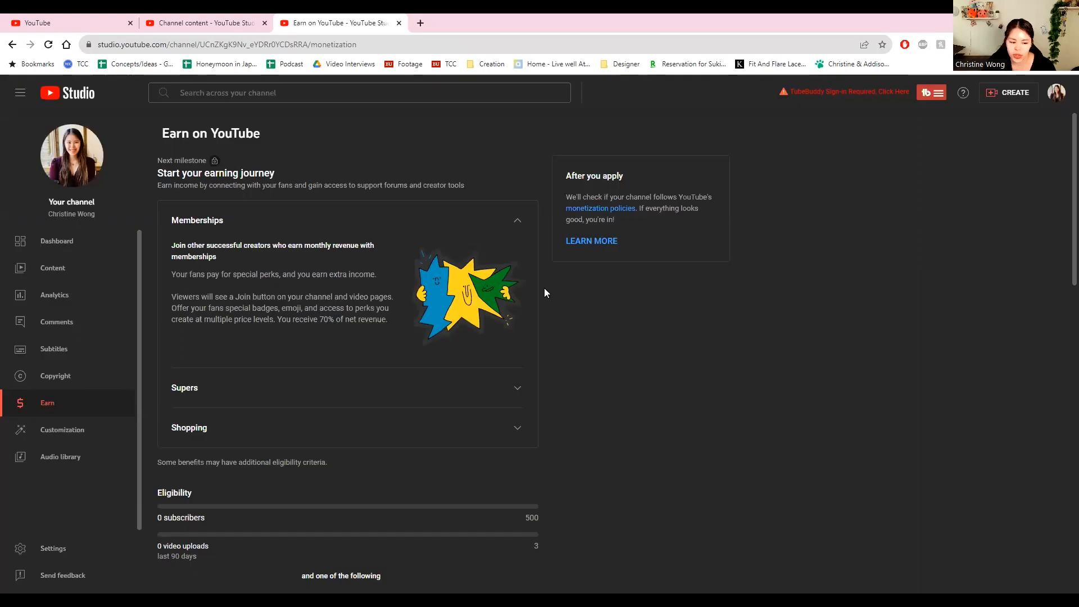
scroll(544, 291, down, 2)
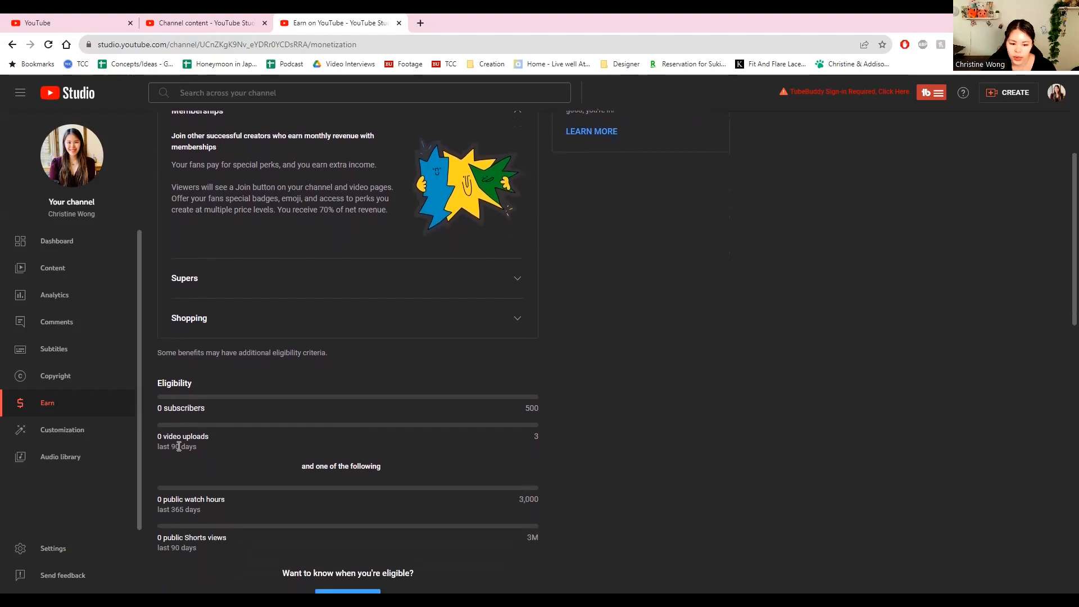
scroll(215, 282, up, 2)
scroll(215, 283, down, 3)
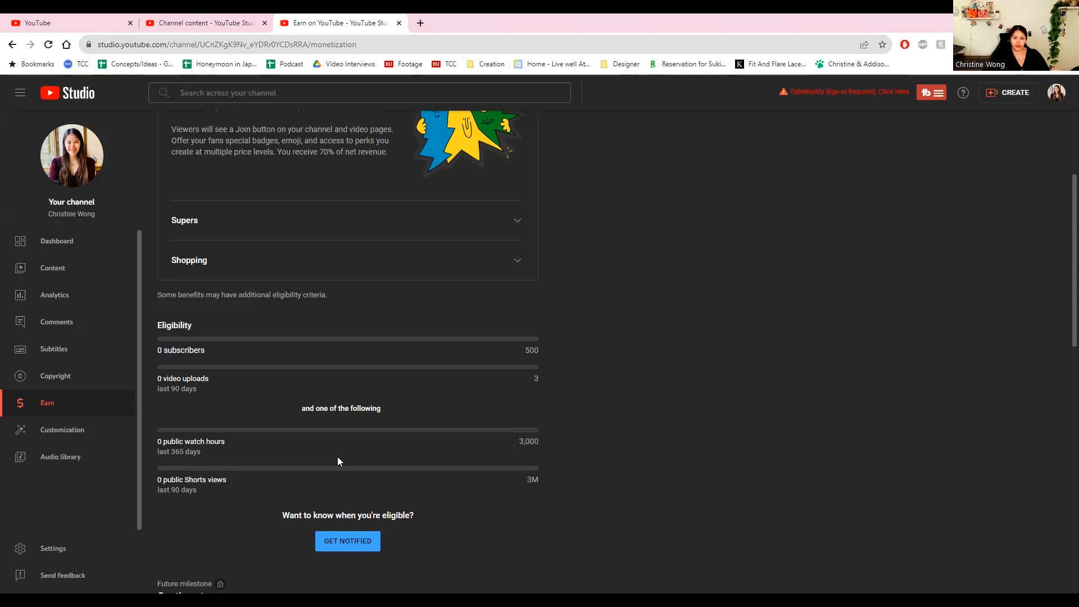
scroll(360, 465, down, 2)
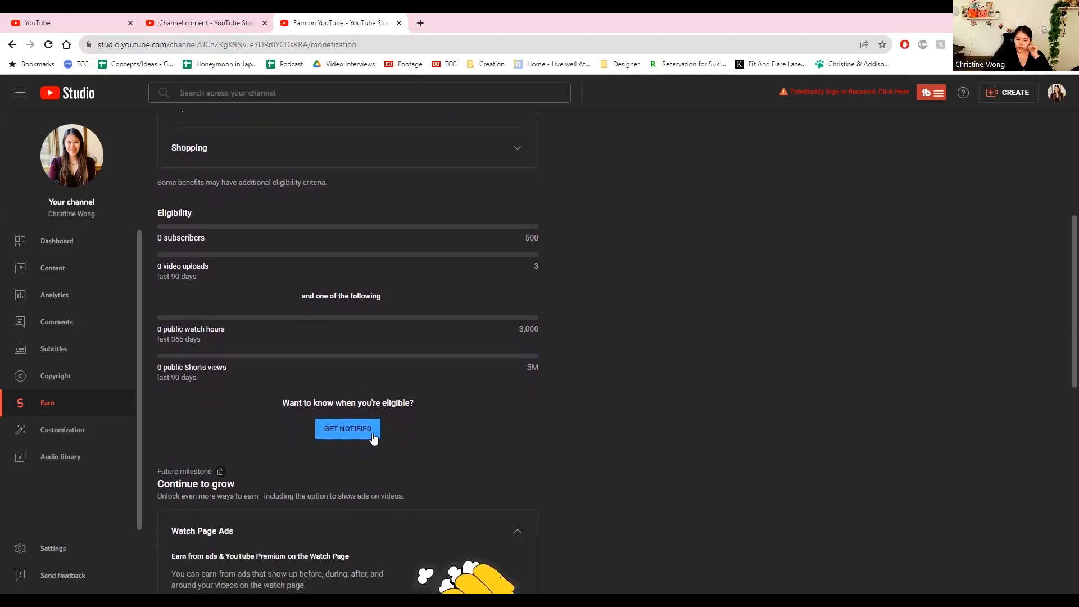
scroll(374, 439, down, 3)
scroll(373, 423, down, 1)
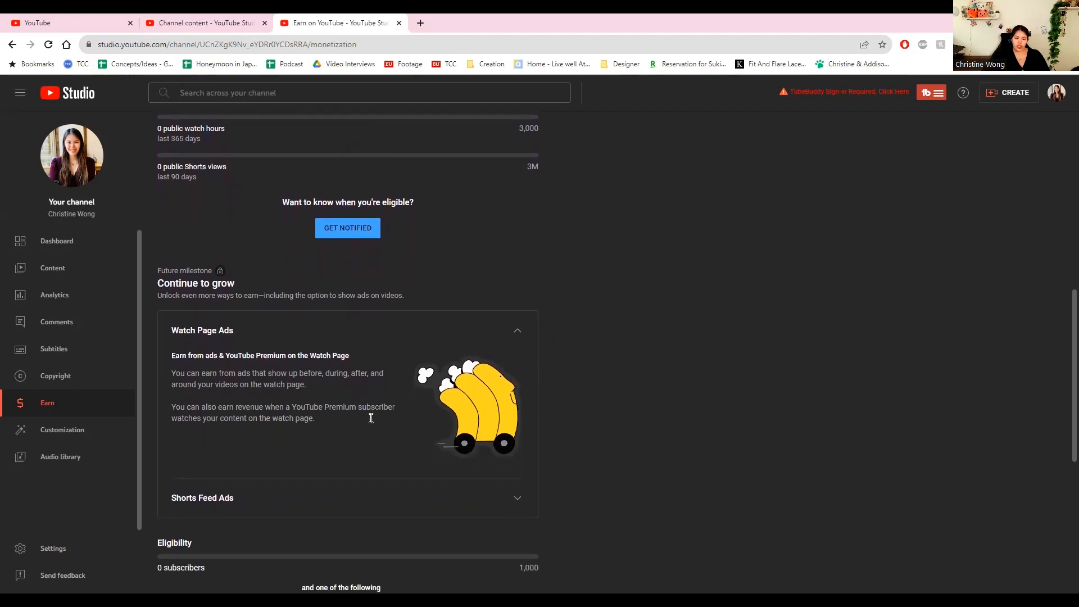
scroll(245, 488, down, 6)
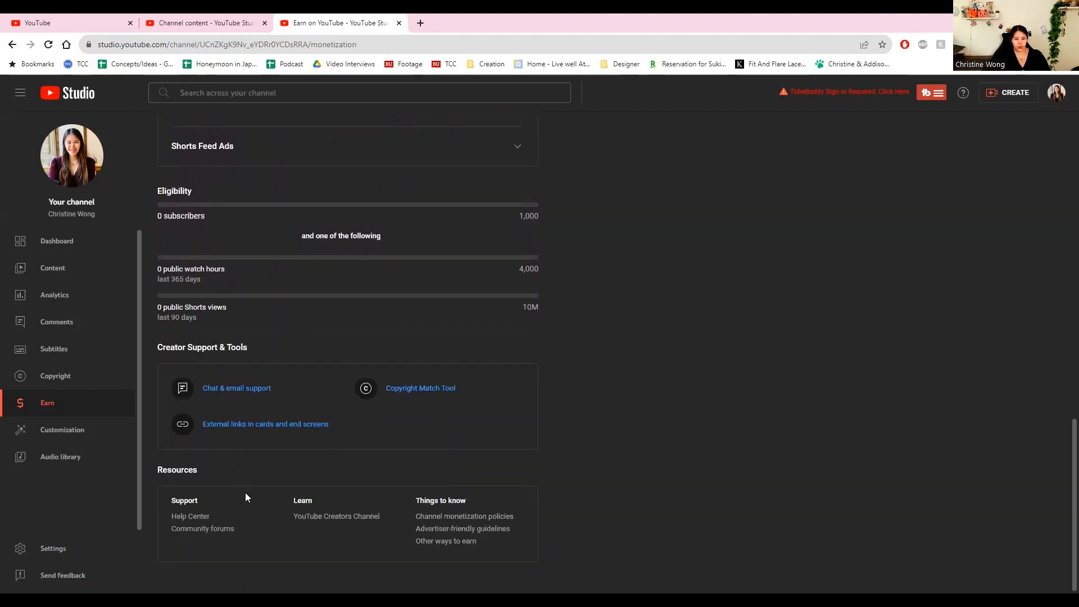
View the details of the video "10 Ways to Get Big On YouTube!" and return to the channel content
click(94, 276)
click(236, 263)
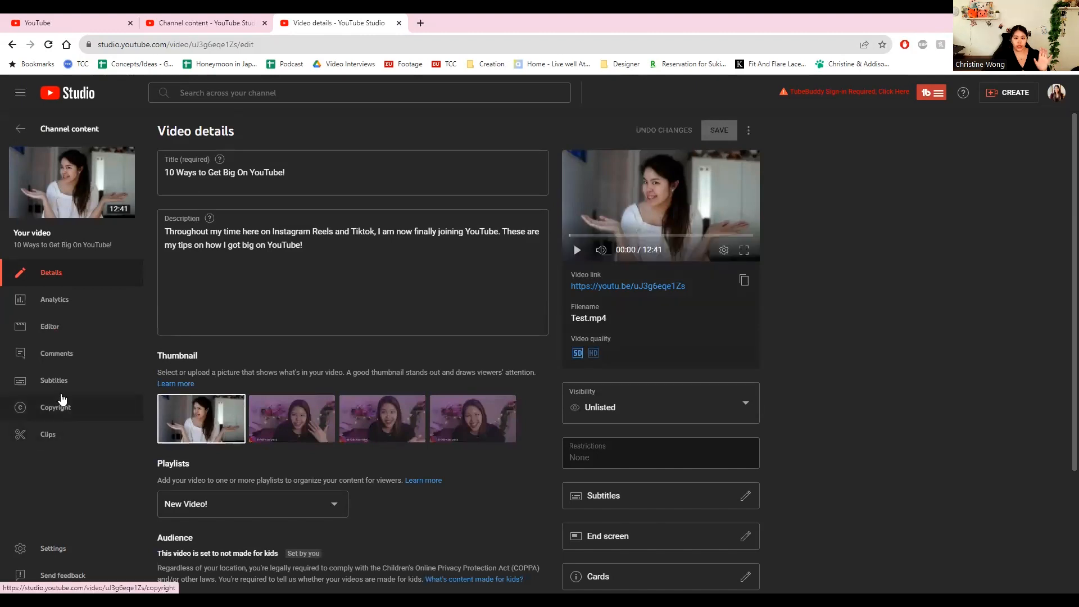
click(7, 144)
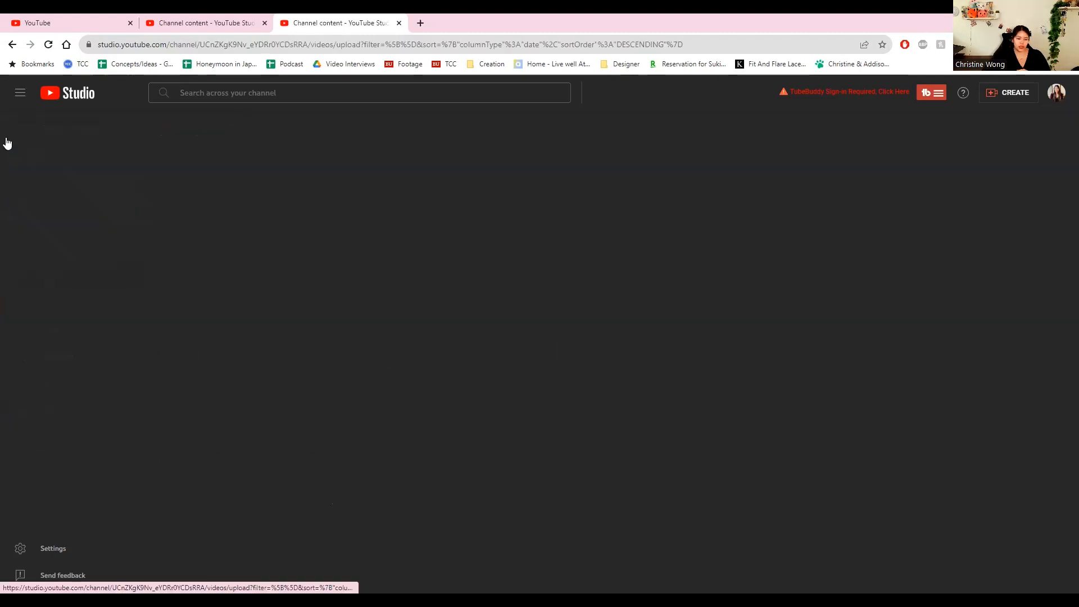